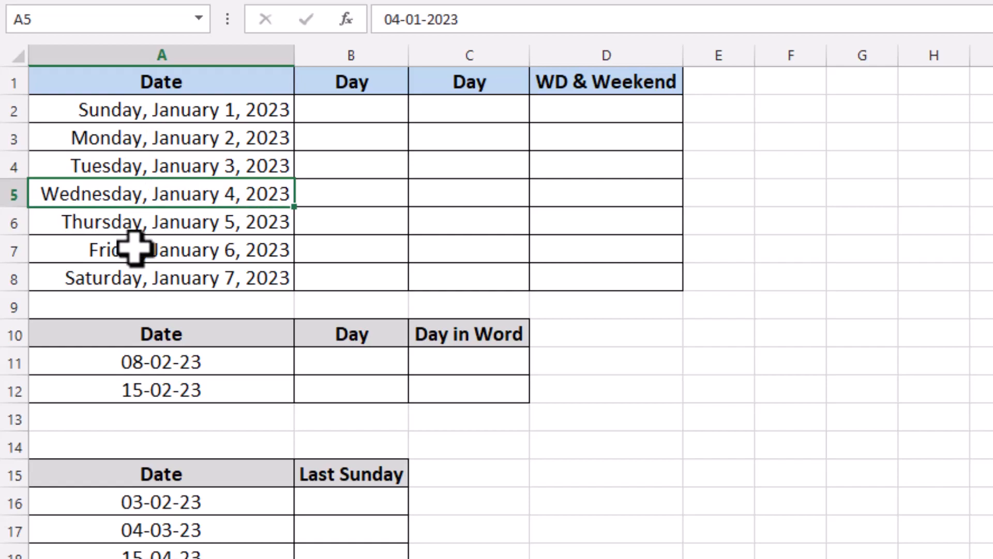
left_click(166, 363)
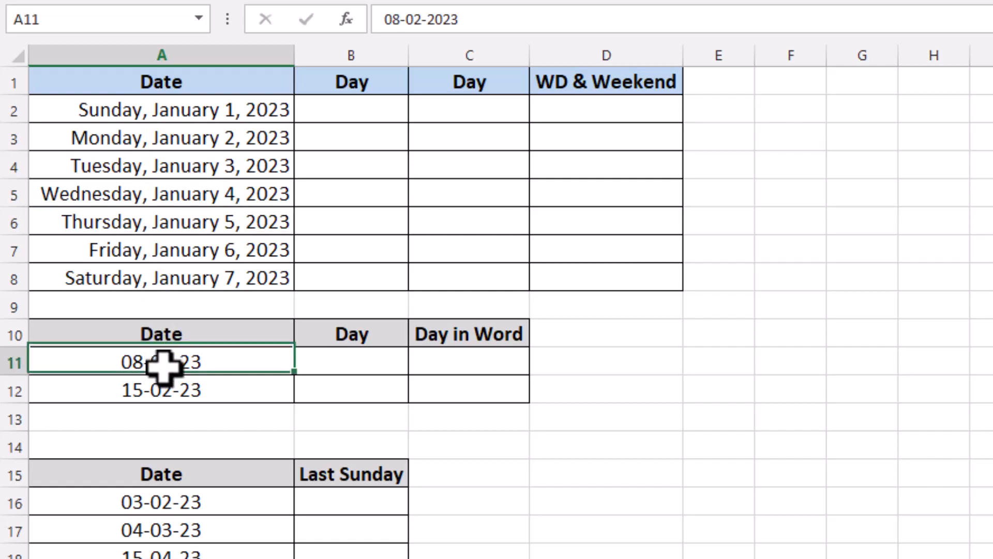
left_click(181, 391)
left_click(185, 499)
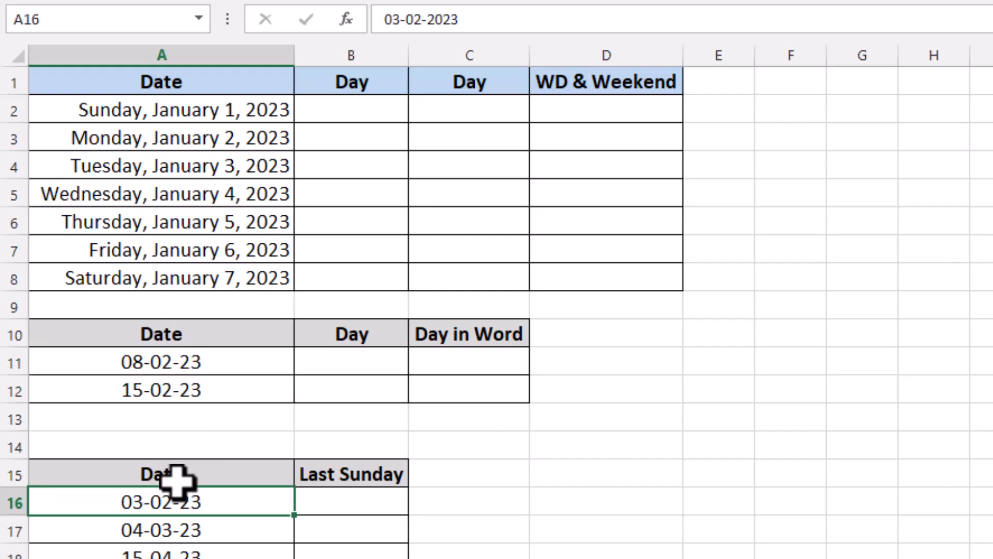
Enter the formula =WEEKDAY(A2) in cell B2 to get the weekday number of the first date.
left_click(328, 114)
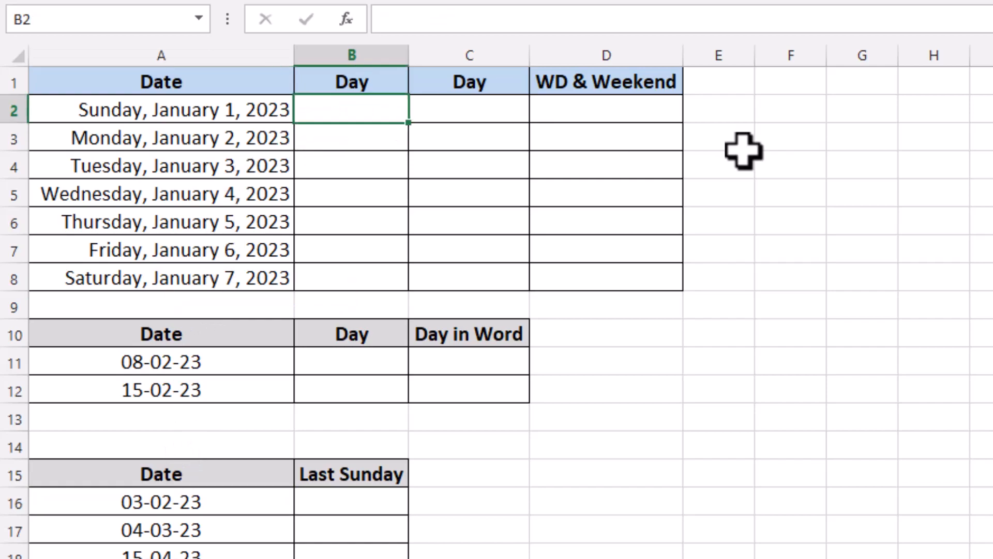
type("=weed")
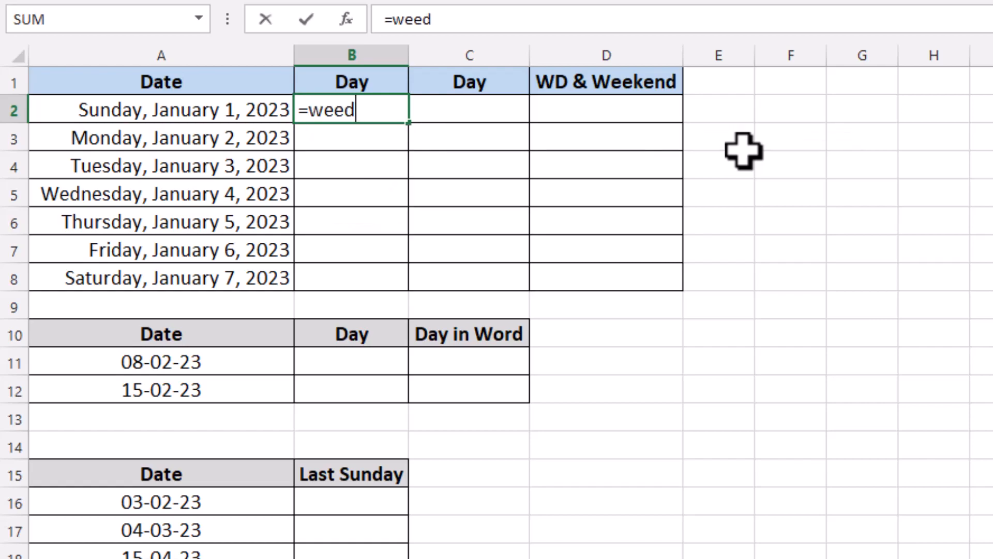
key("BackSpace")
type("kday")
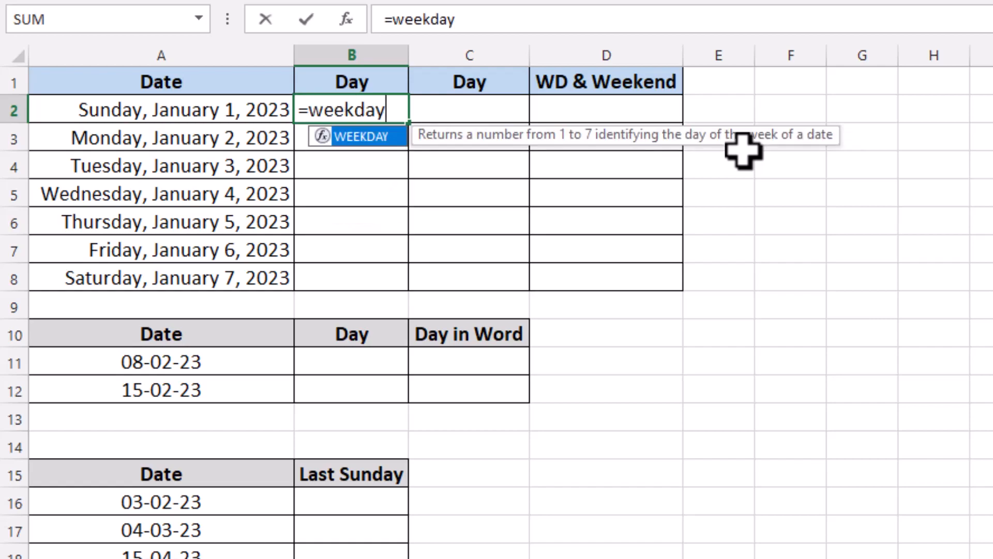
type("(")
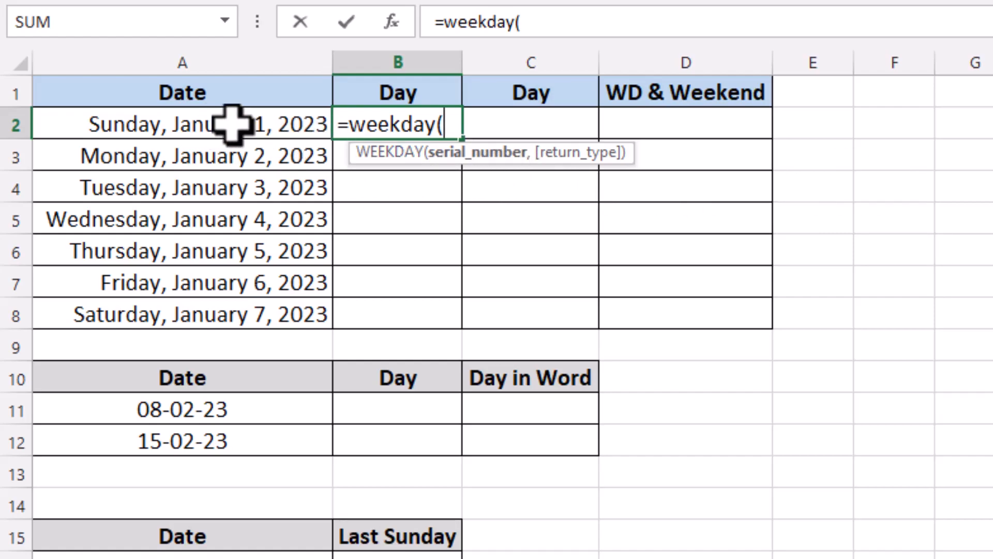
left_click(249, 124)
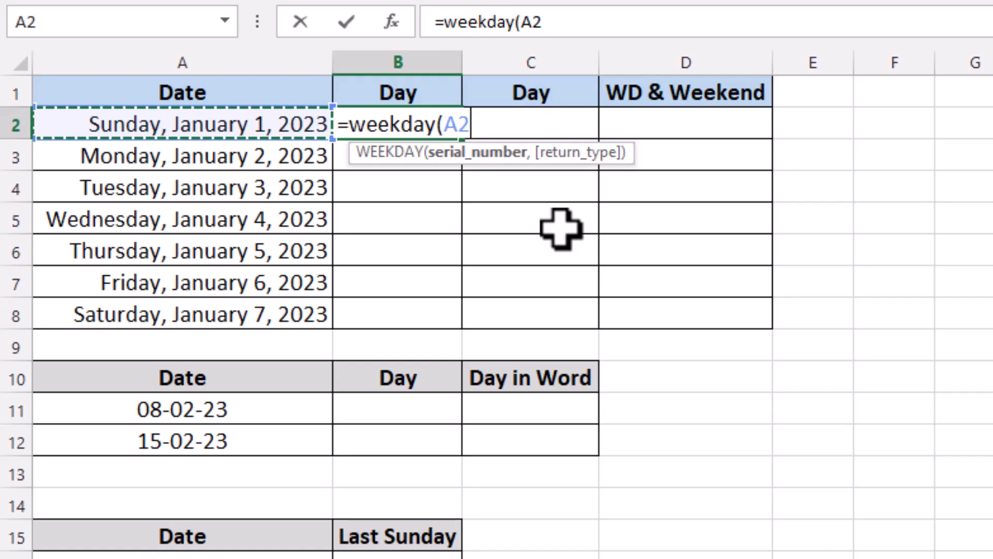
type(")")
key("Return")
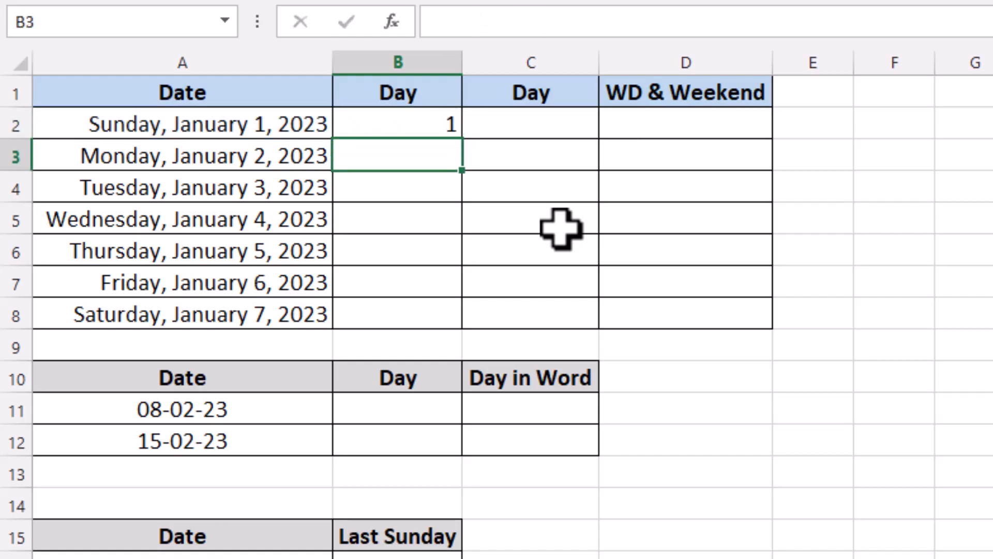
Fill the weekday formula from B2 down to B8 and centre the filled cells.
left_click(421, 128)
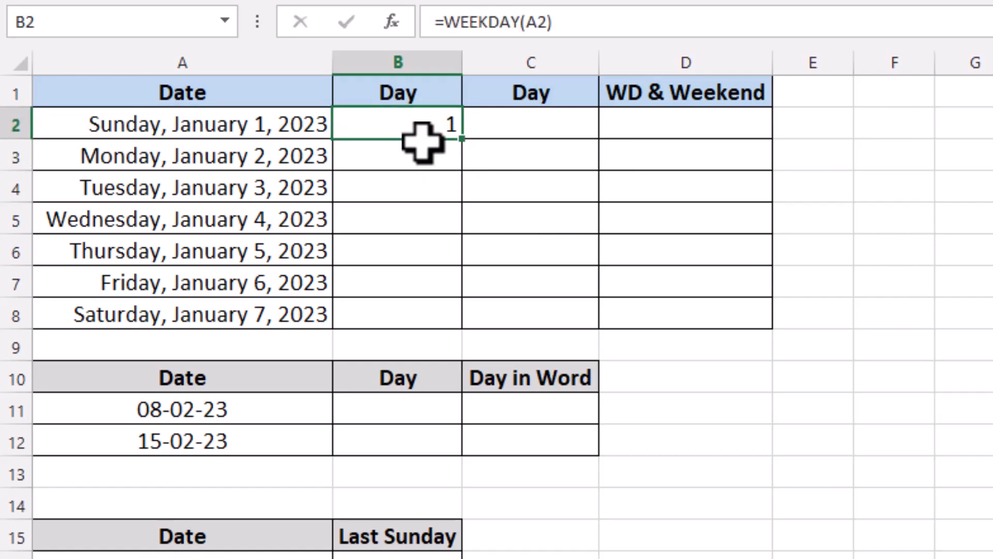
left_click_drag(462, 139, 466, 324)
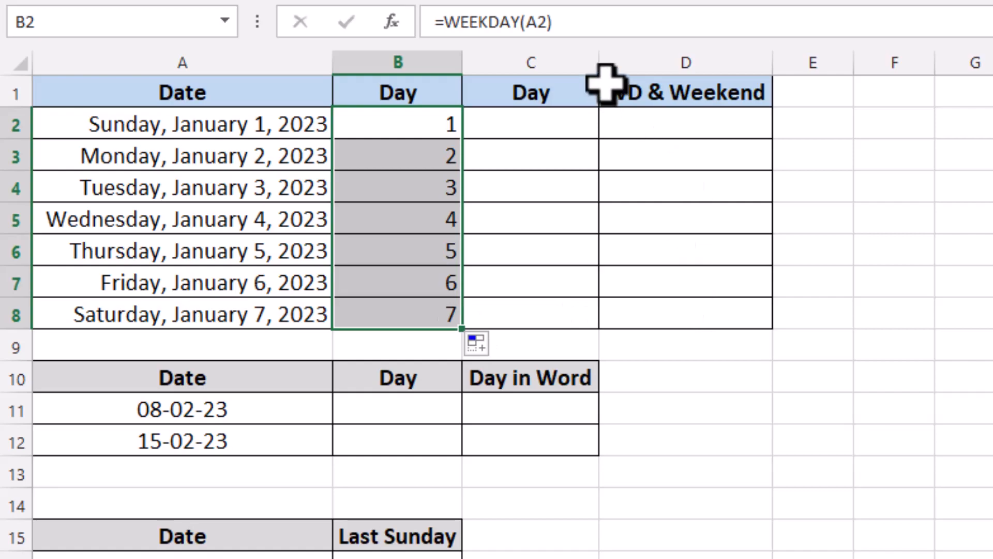
left_click(523, 1)
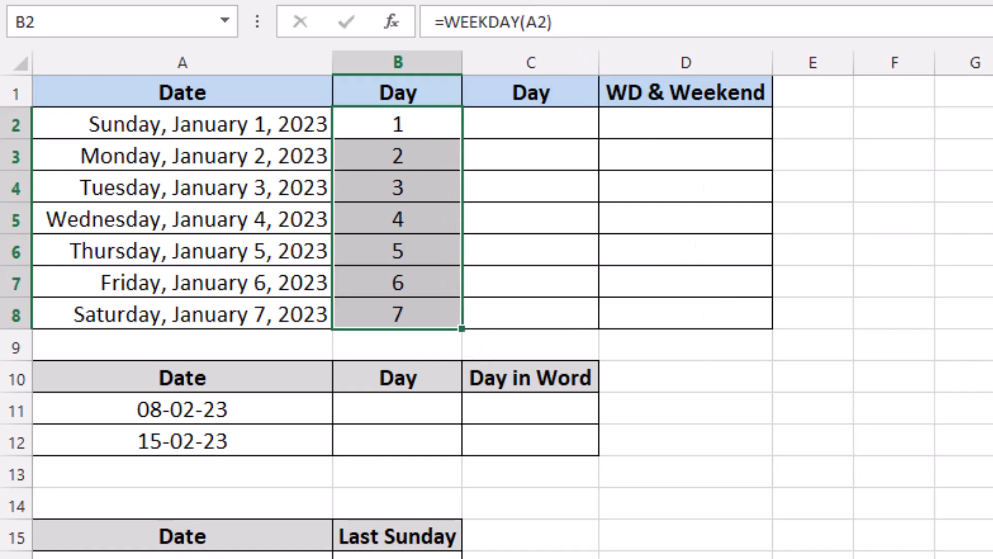
Enter =WEEKDAY(A2,2) in cell C2, using the return type that numbers Monday as 1 through Sunday as 7.
left_click(487, 129)
type("=weekda")
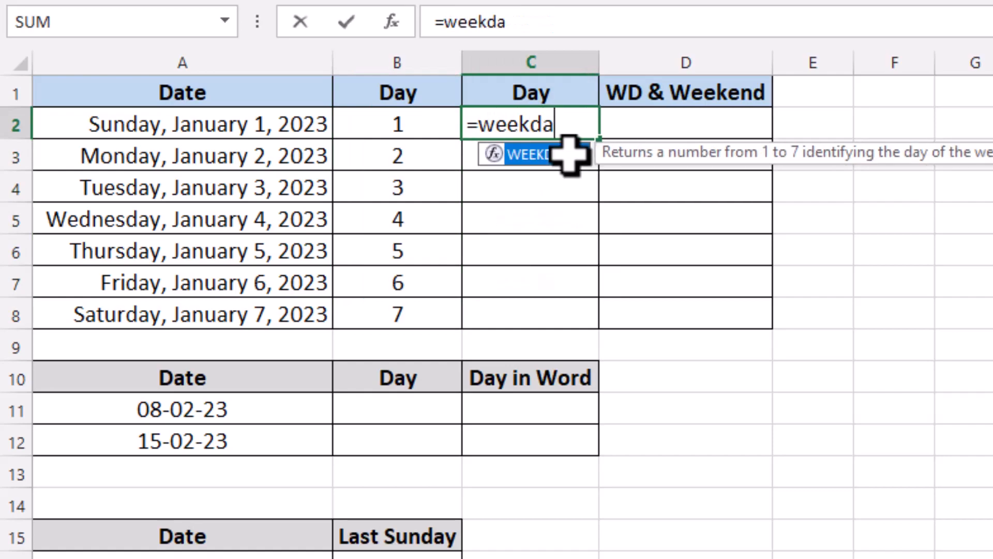
type("y(")
left_click(253, 123)
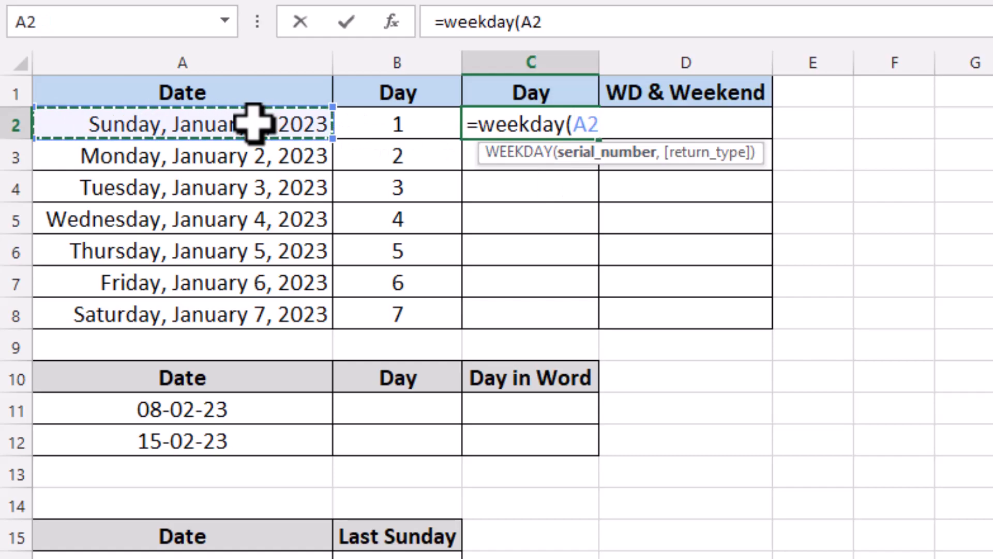
type(",")
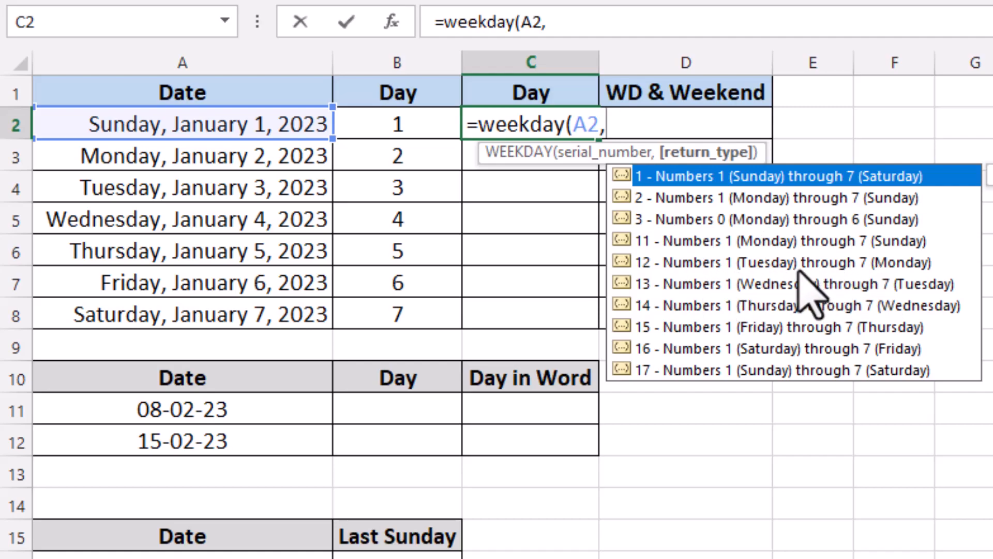
double_click(745, 199)
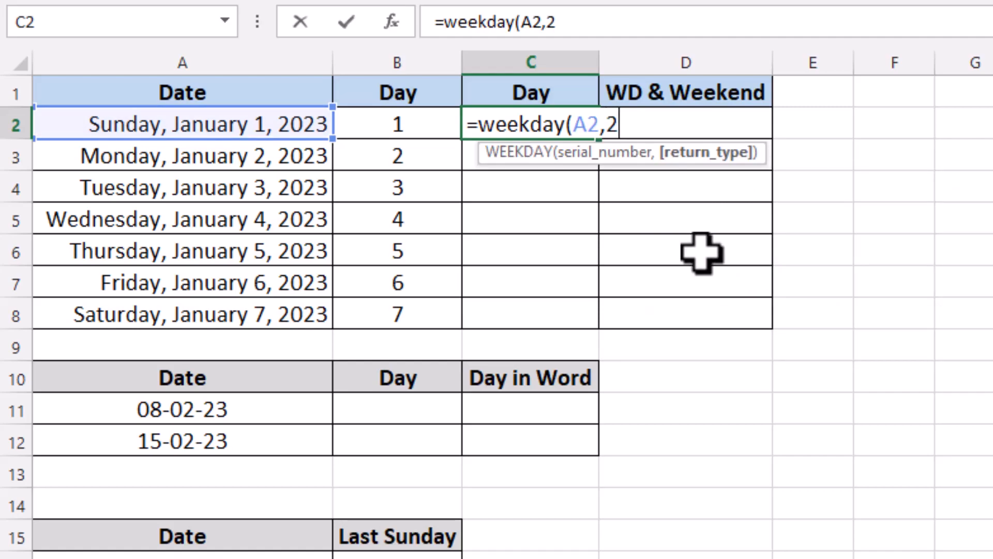
type(")")
key("Return")
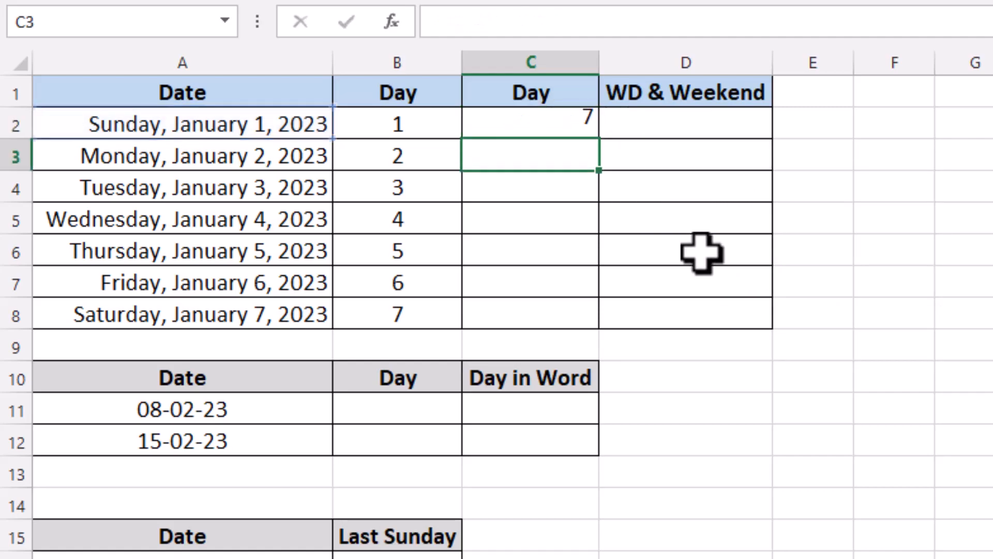
Fill the Monday-based weekday formula from C2 down to C8 and centre the cells C2:C8.
left_click(525, 129)
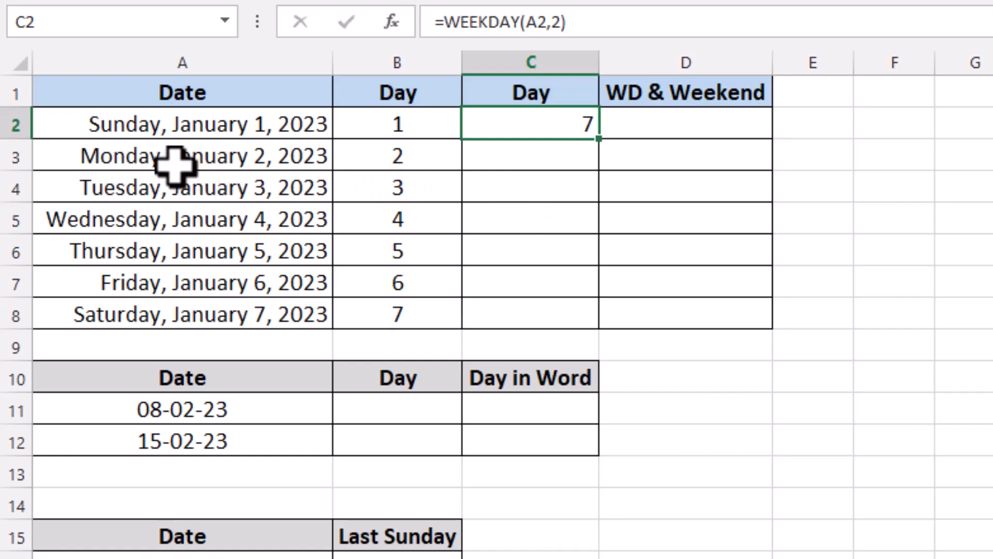
left_click_drag(604, 140, 605, 326)
left_click(565, 158)
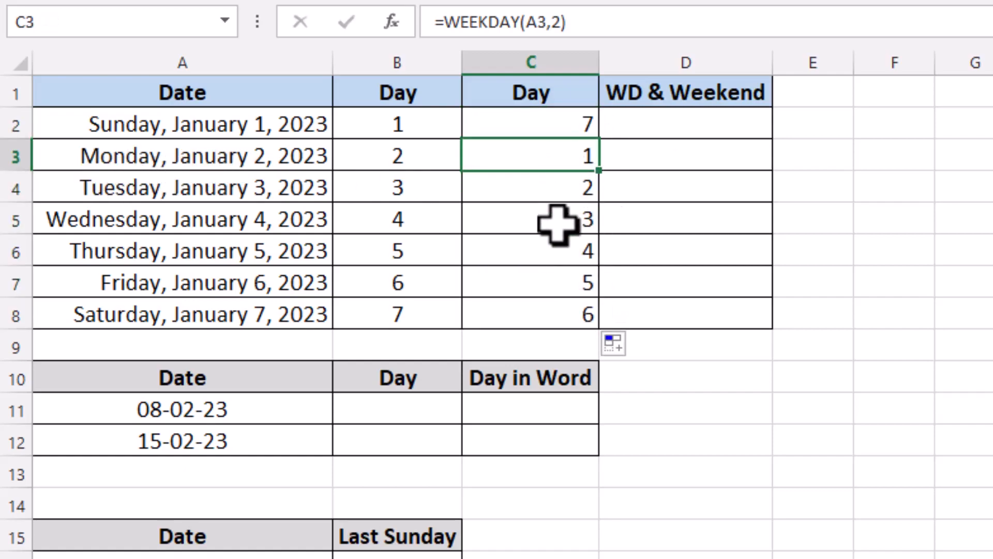
left_click(561, 318)
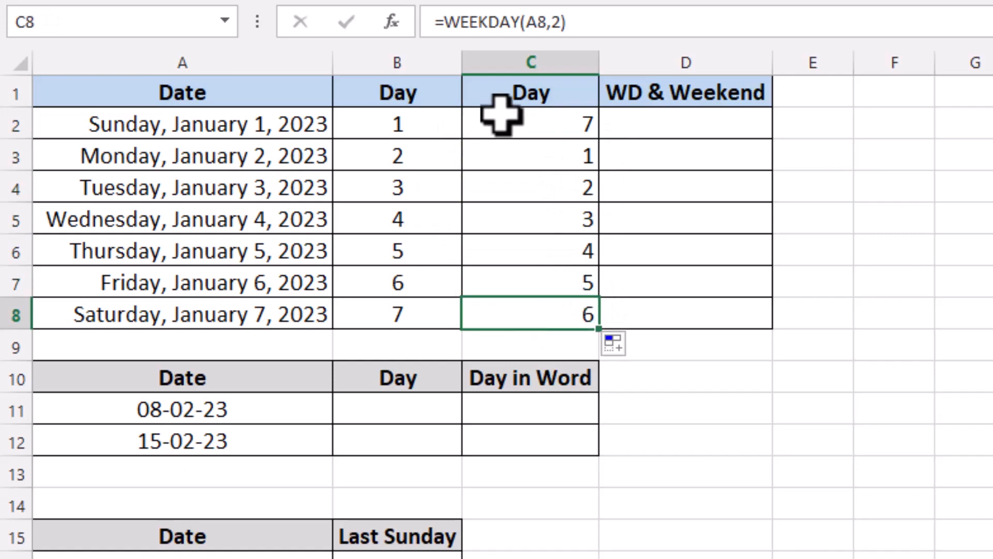
left_click_drag(533, 115, 510, 313)
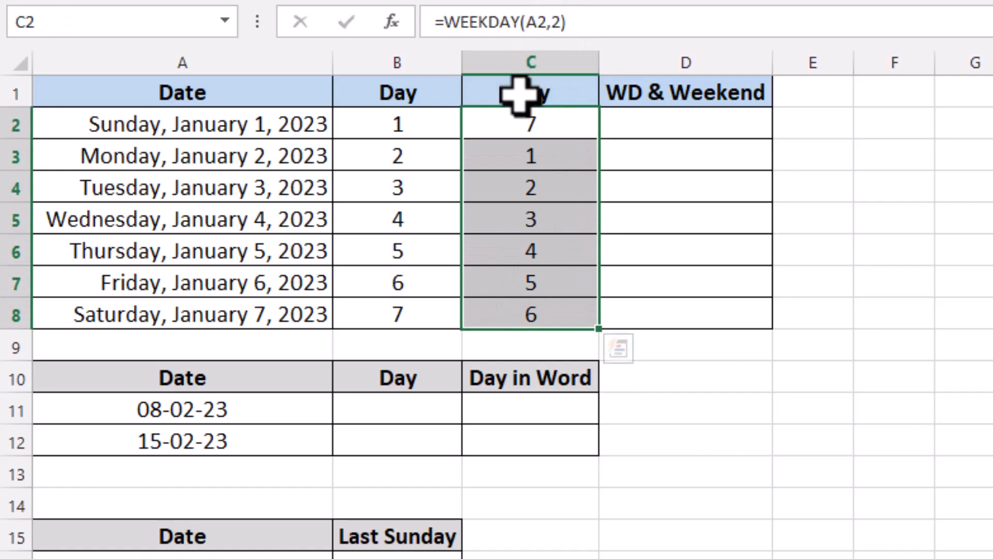
double_click(530, 124)
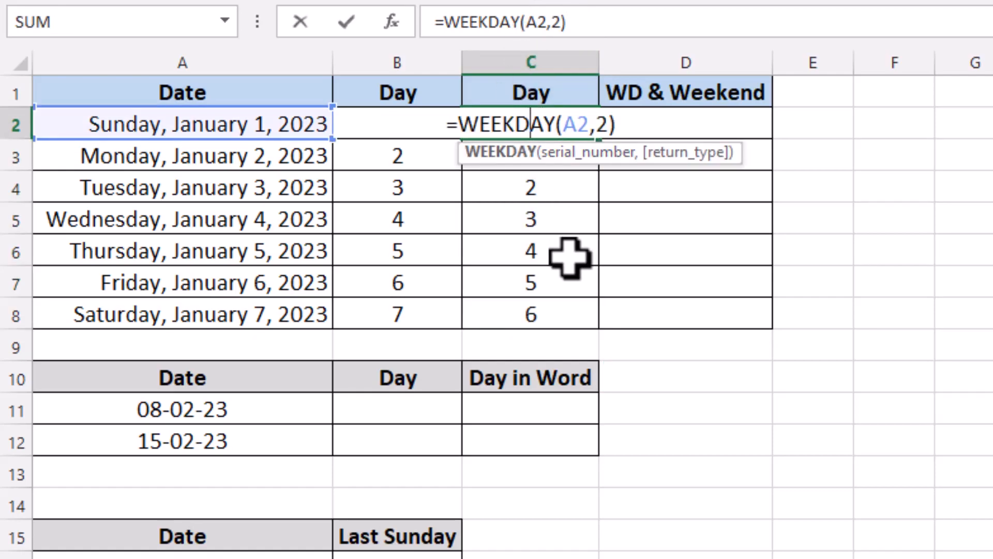
key("Escape")
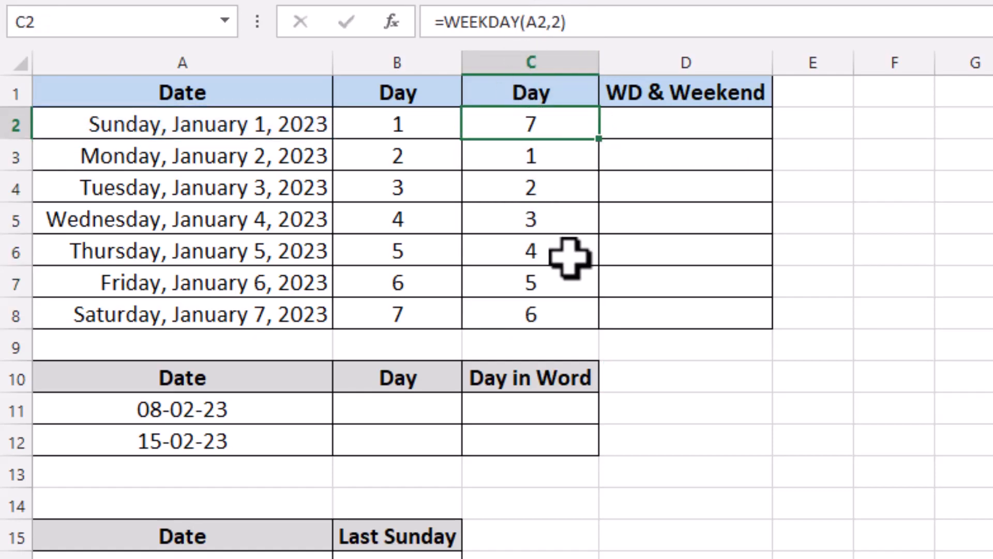
left_click(646, 130)
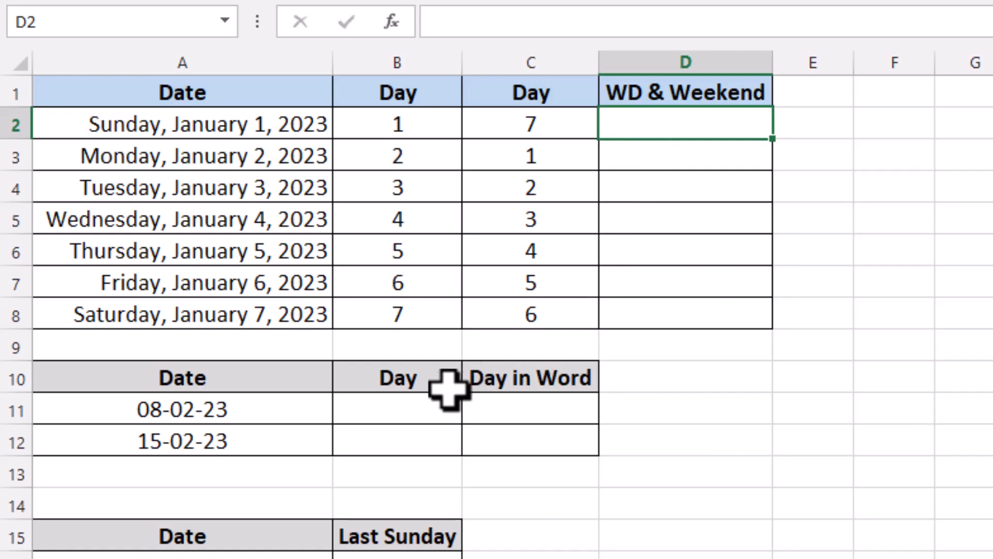
Enter the formula =WEEKDAY(A11) in cell B11 of the second table to get that date's weekday number.
left_click(426, 405)
scroll(906, 393, "down", 1)
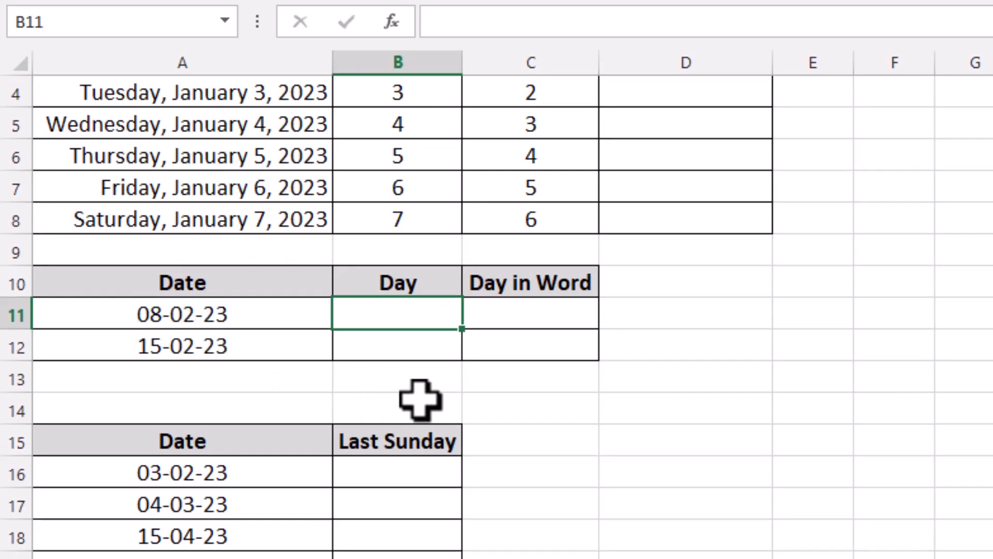
left_click(261, 314)
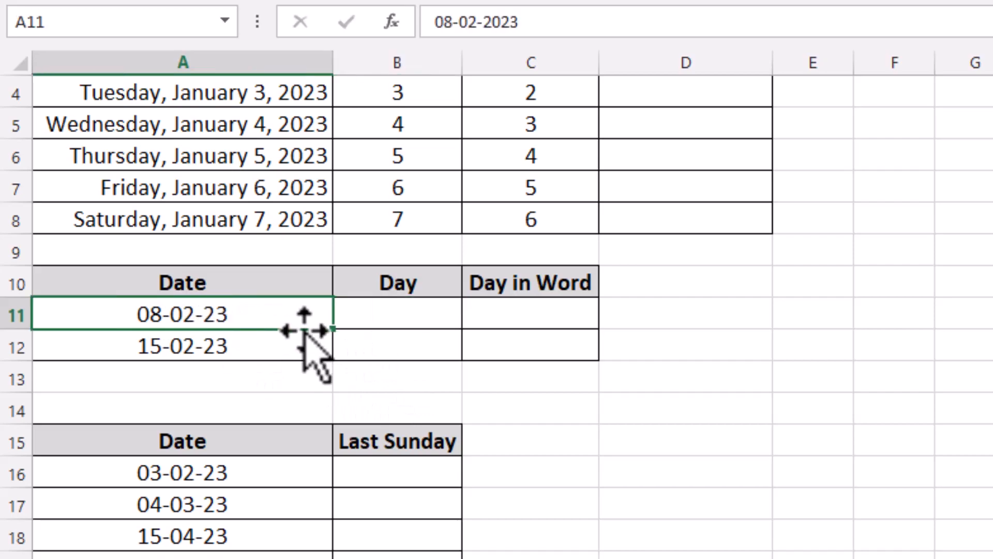
left_click(397, 317)
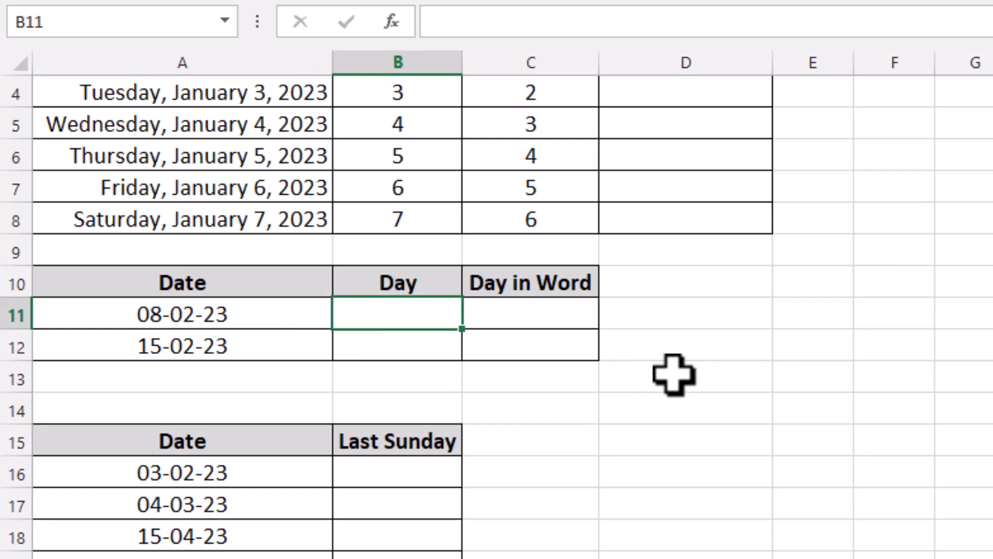
type("=")
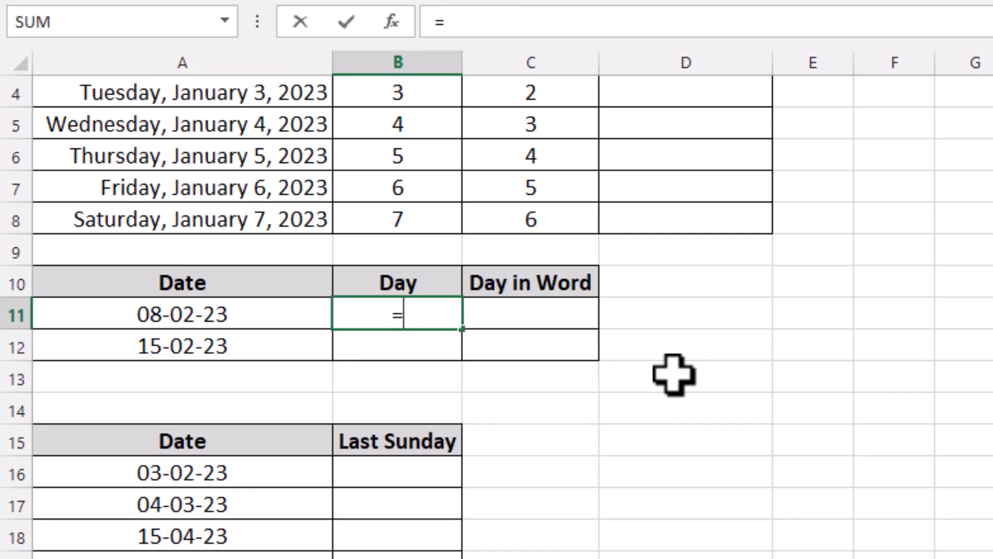
type("weekday(")
left_click(250, 316)
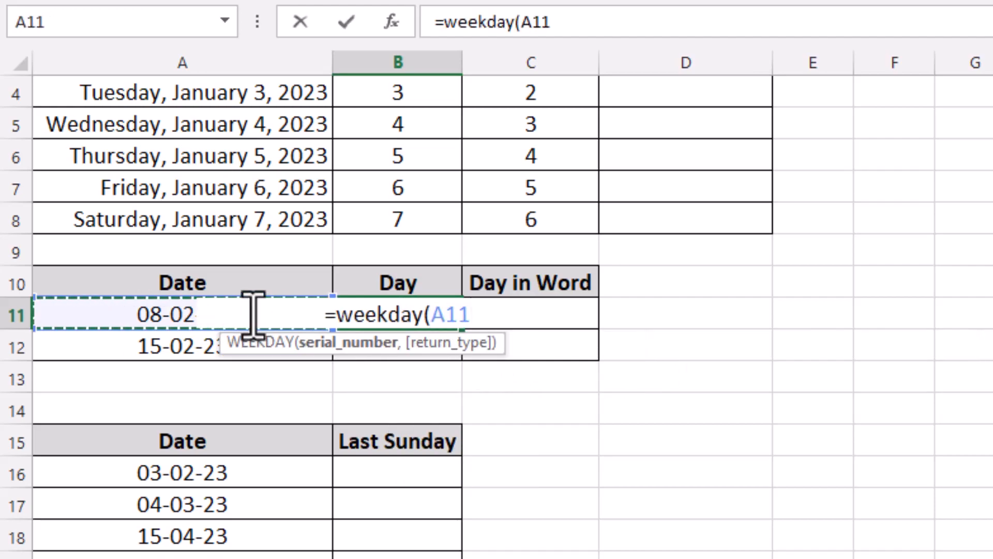
type(")")
key("Return")
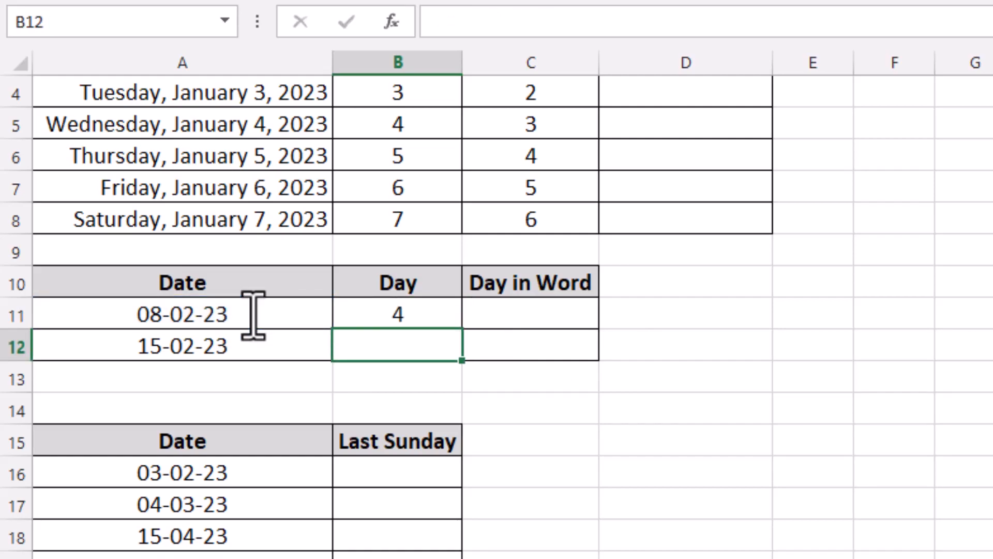
Enter the formula =TEXT(A11,"dd") in cell C11 under Day in Word.
left_click(359, 315)
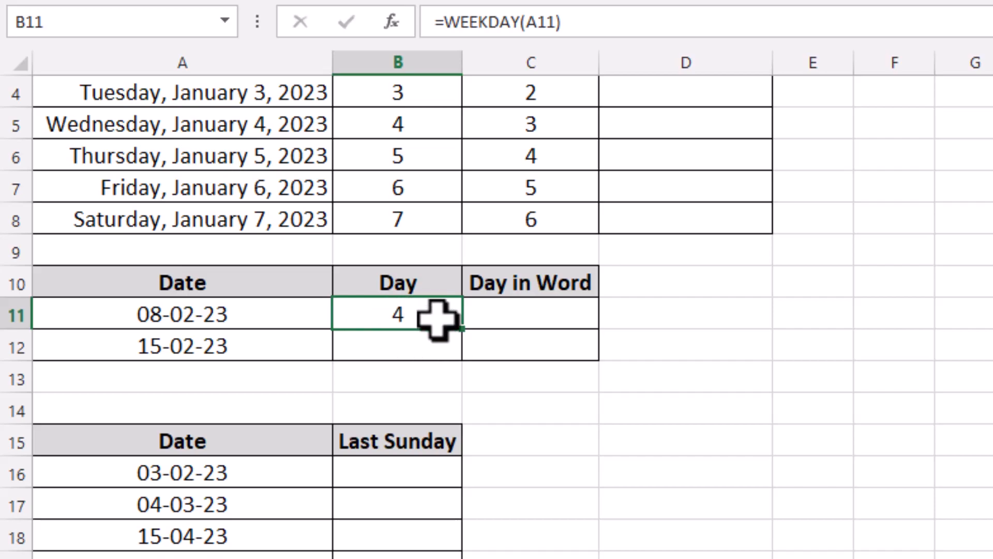
left_click(517, 314)
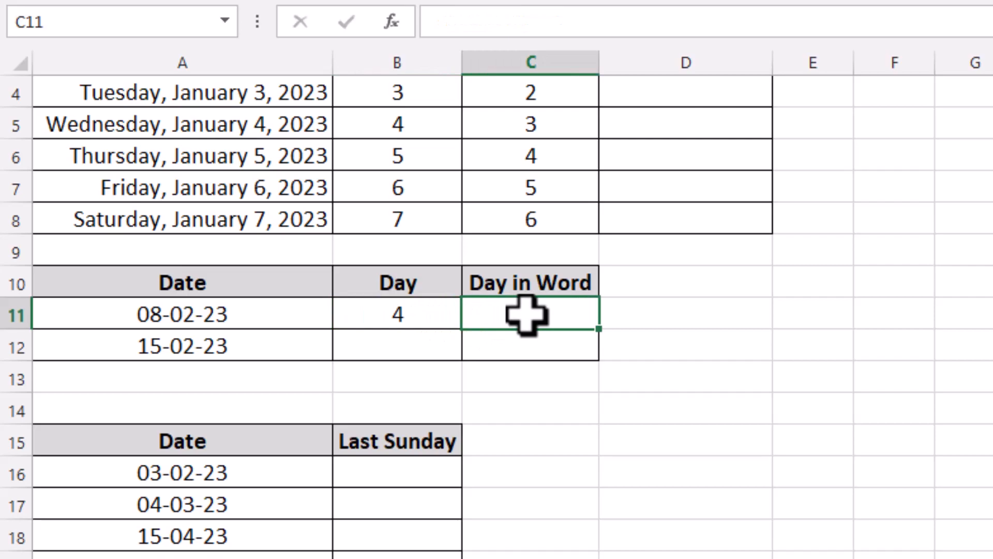
type("=text")
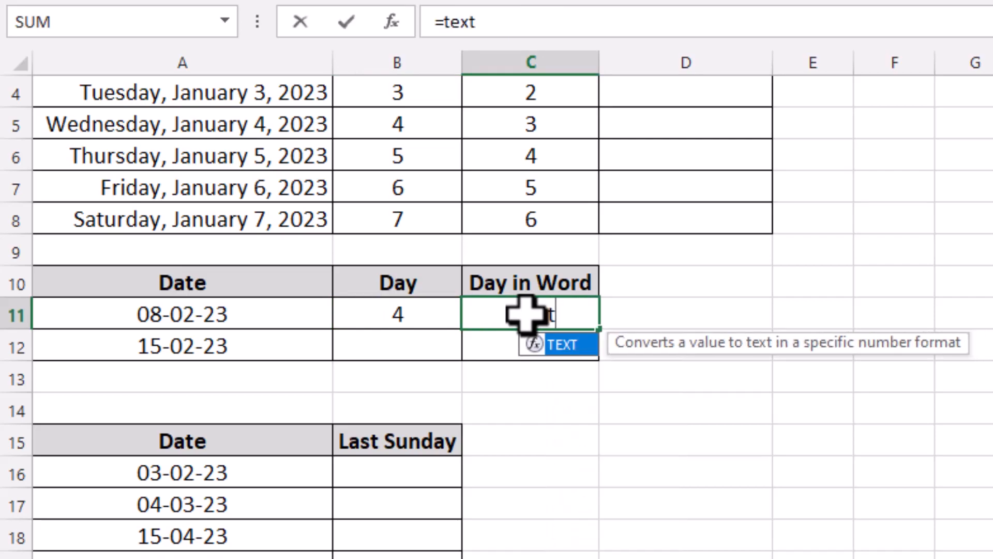
type("(")
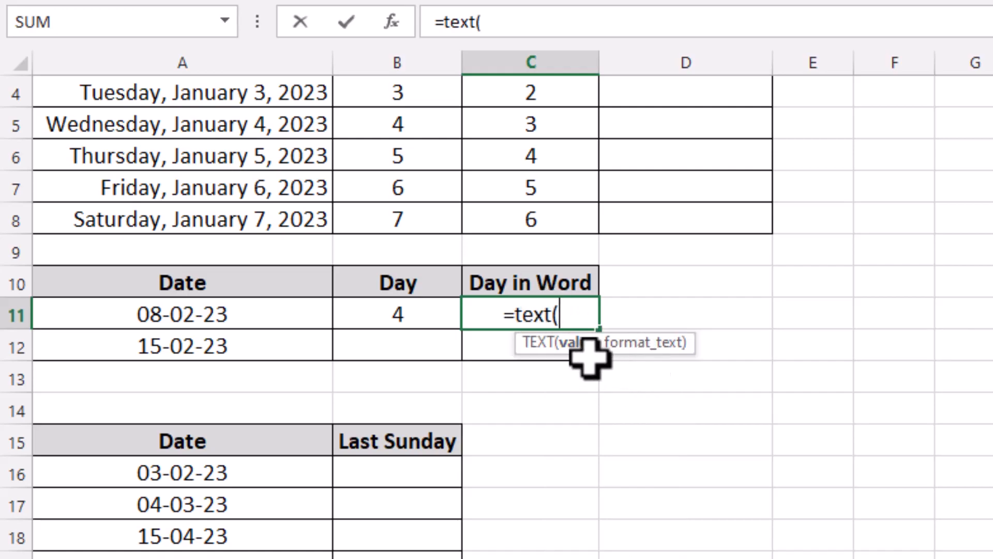
left_click(242, 313)
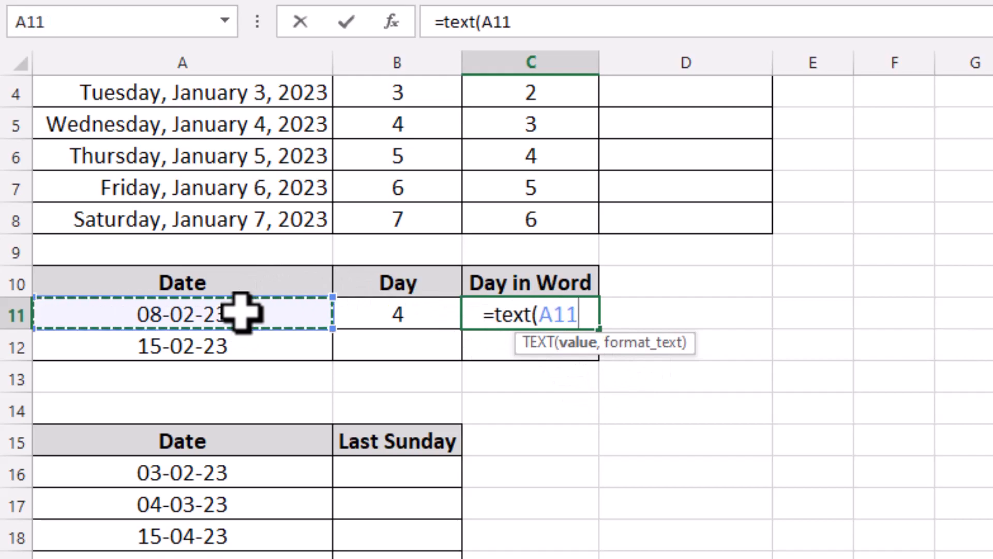
type(",")
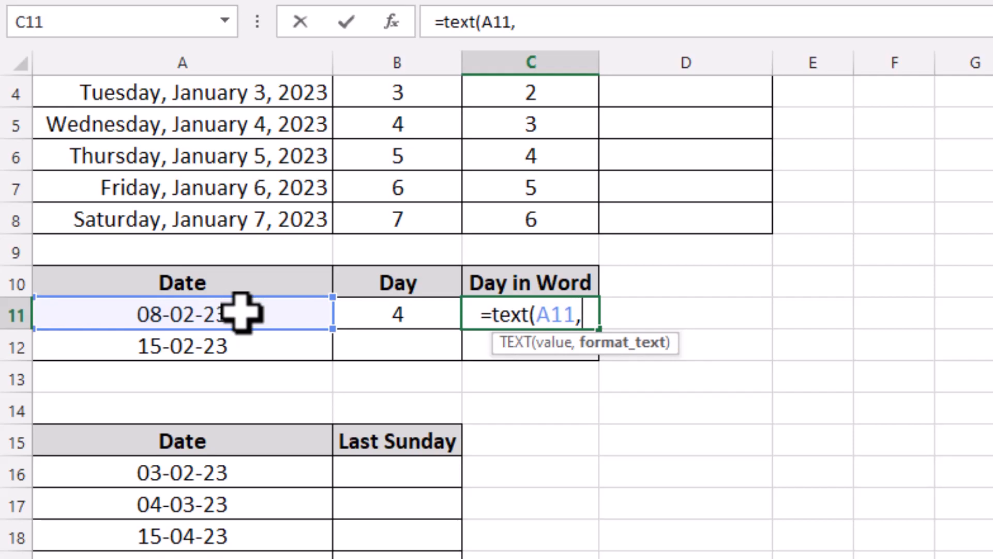
type("\"")
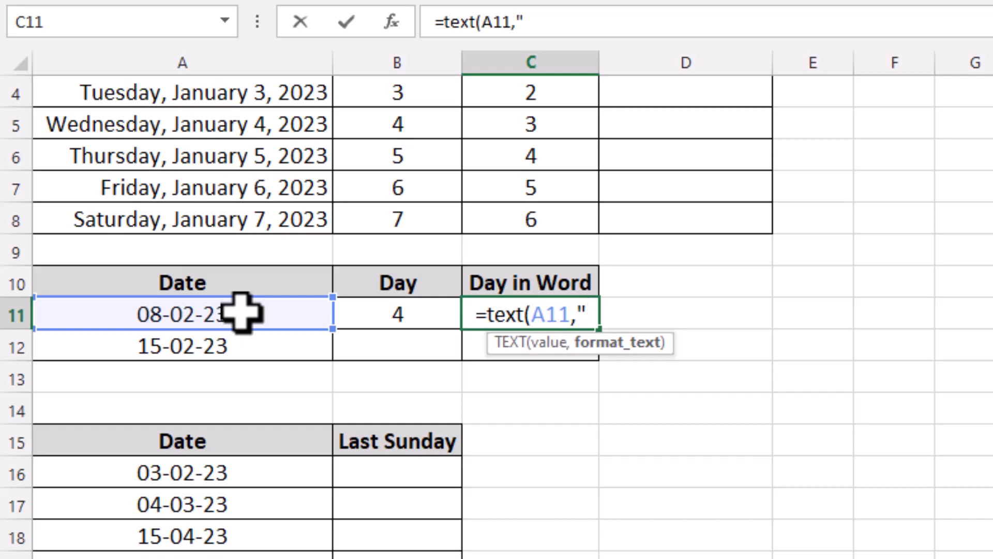
type("dd")
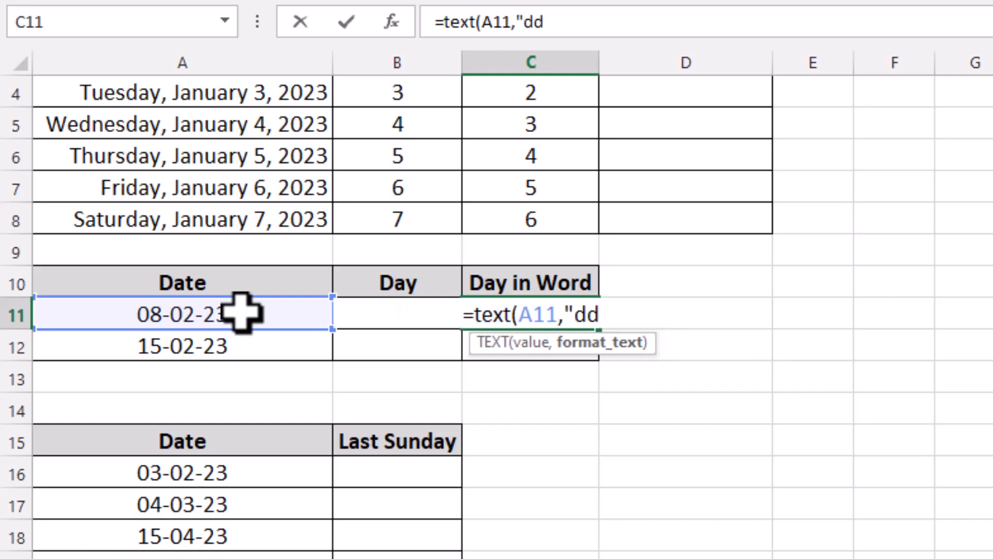
type("\")")
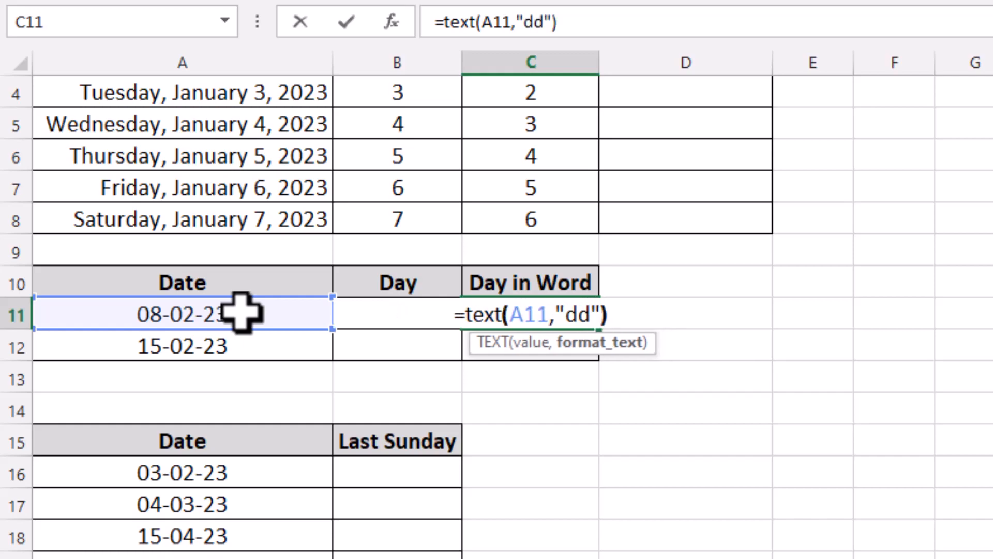
key("Return")
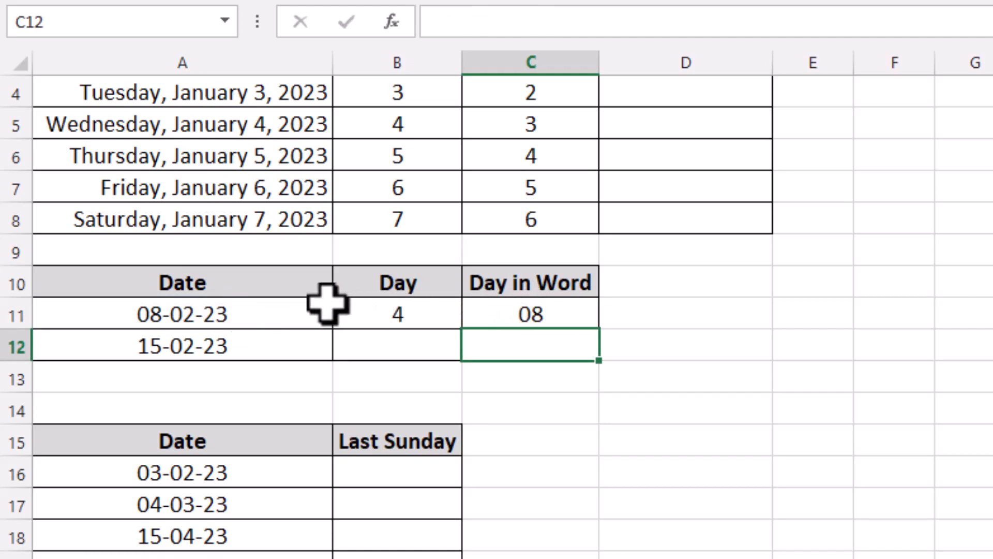
Change the format code in C11's TEXT formula to "ddd" for the abbreviated day name.
left_click(510, 316)
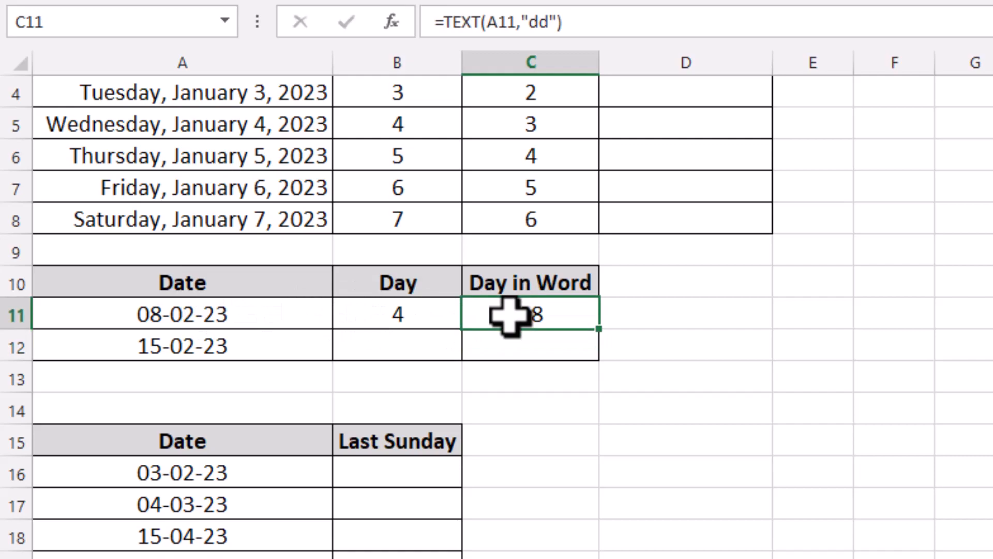
double_click(510, 317)
left_click(599, 314)
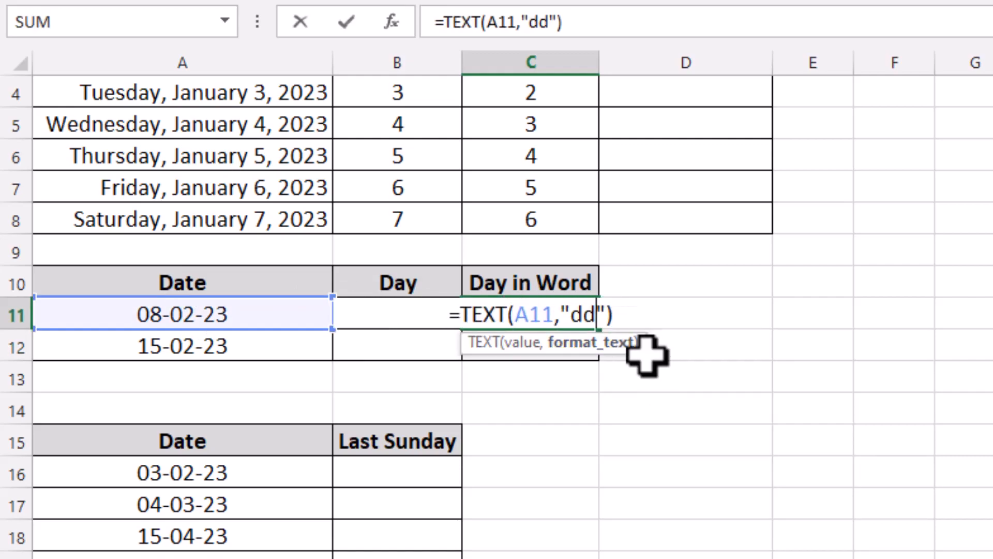
type("d")
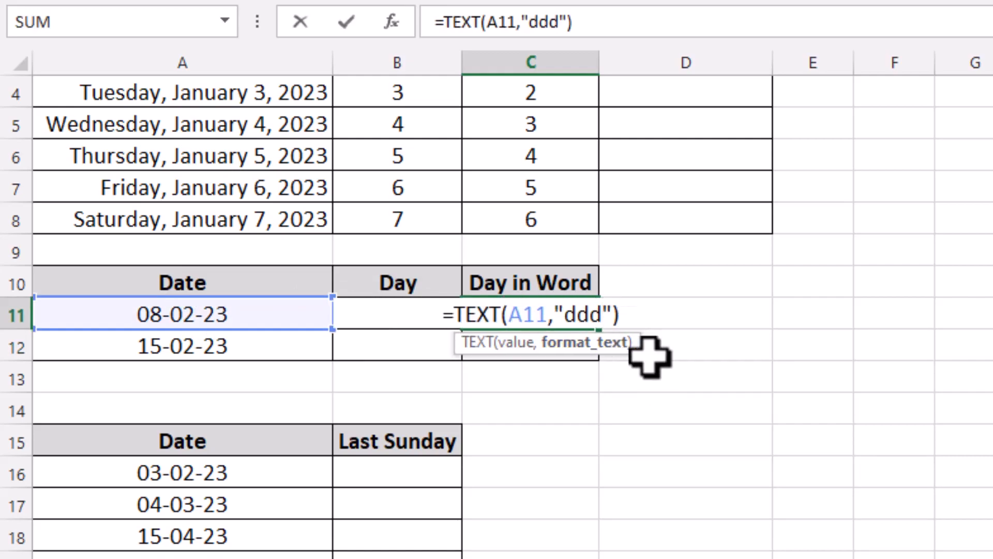
key("Return")
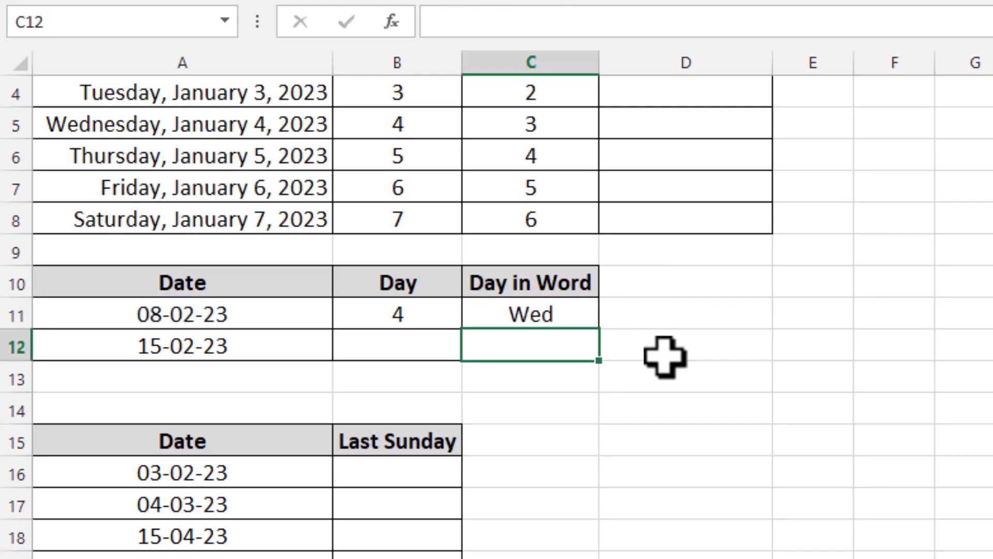
Extend the format code in C11's TEXT formula to "dddd" for the full day name.
left_click(512, 314)
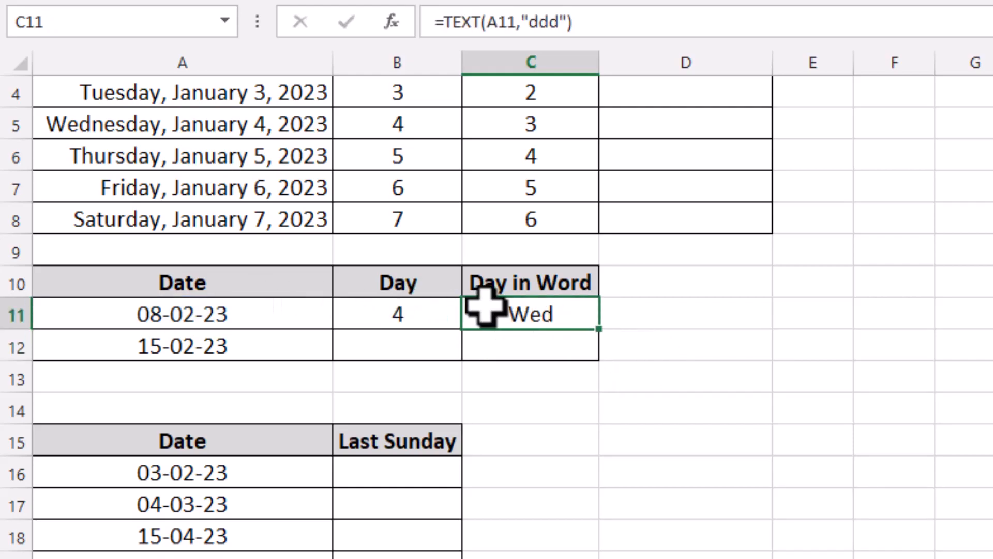
key("F2")
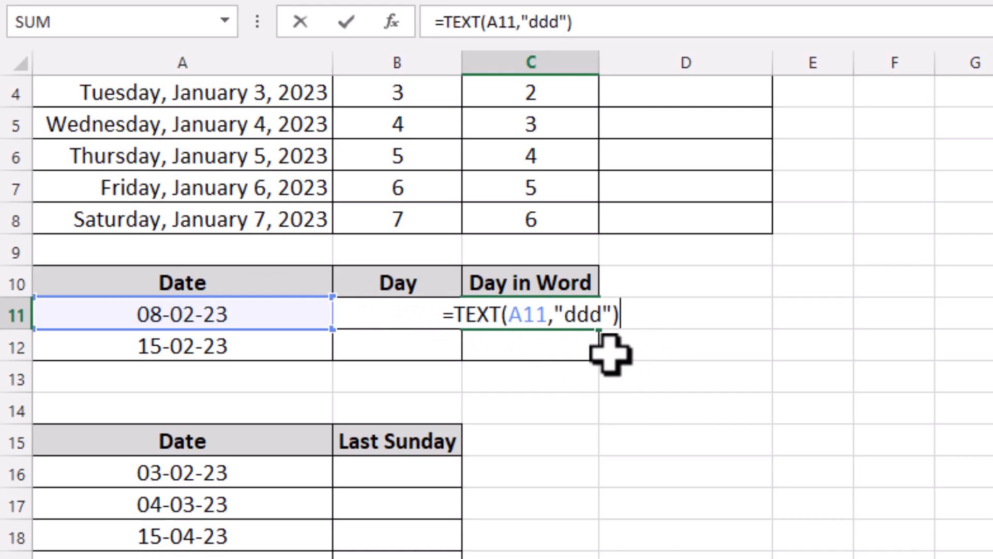
left_click(606, 315)
type("d")
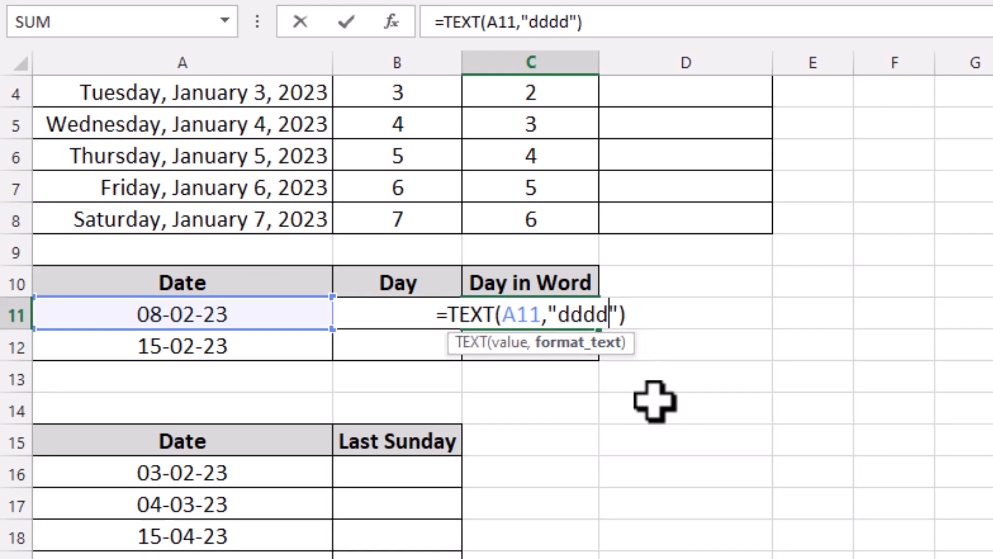
key("Return")
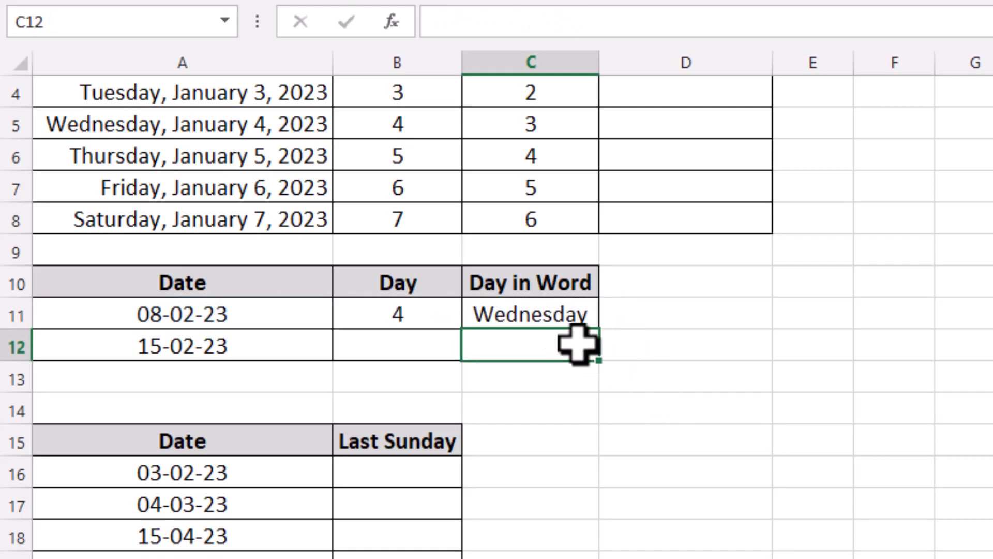
Fill the day-name formula from C11 down to C12 and the weekday formula from B11 down to B12.
left_click(530, 315)
left_click(428, 315)
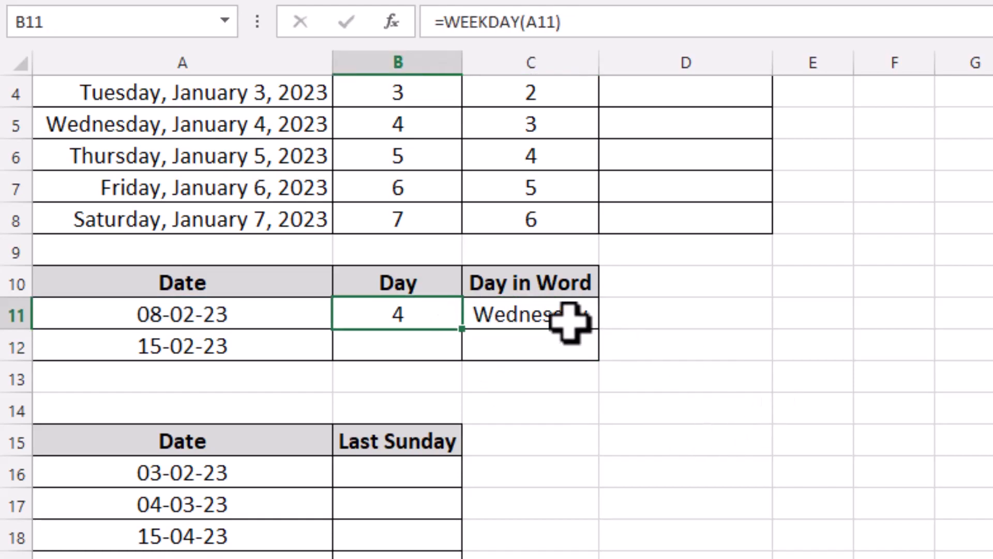
left_click(546, 314)
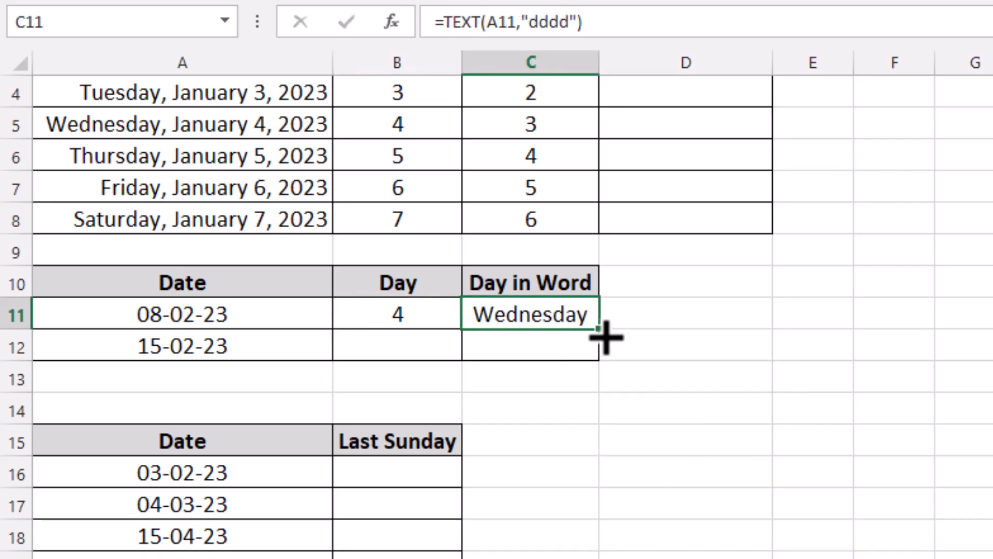
left_click_drag(605, 337, 603, 373)
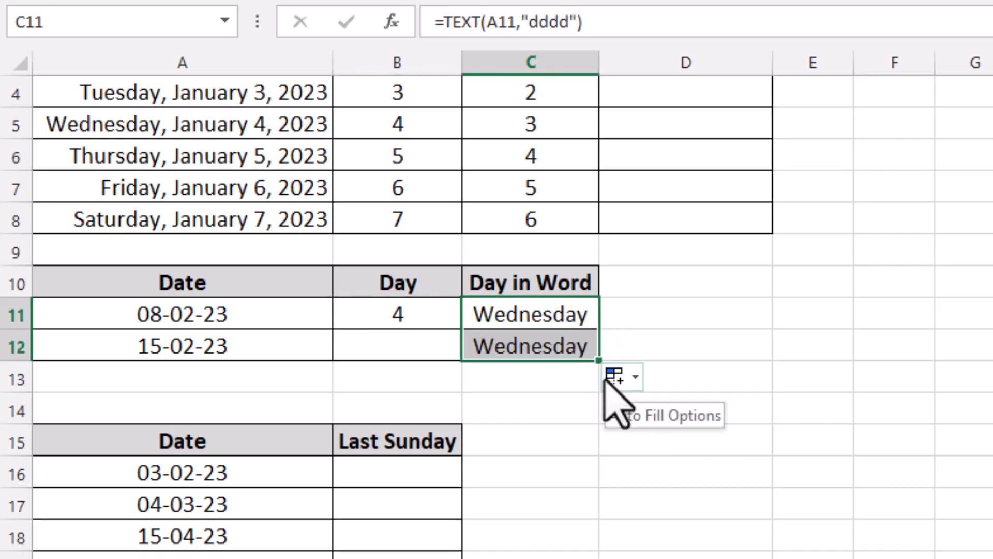
left_click(203, 345)
left_click(380, 354)
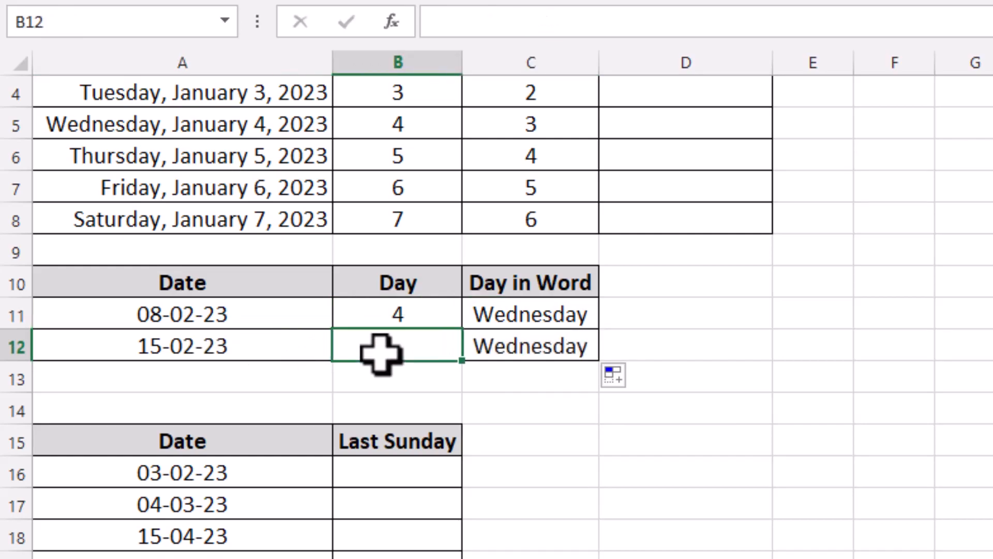
key("ctrl+d")
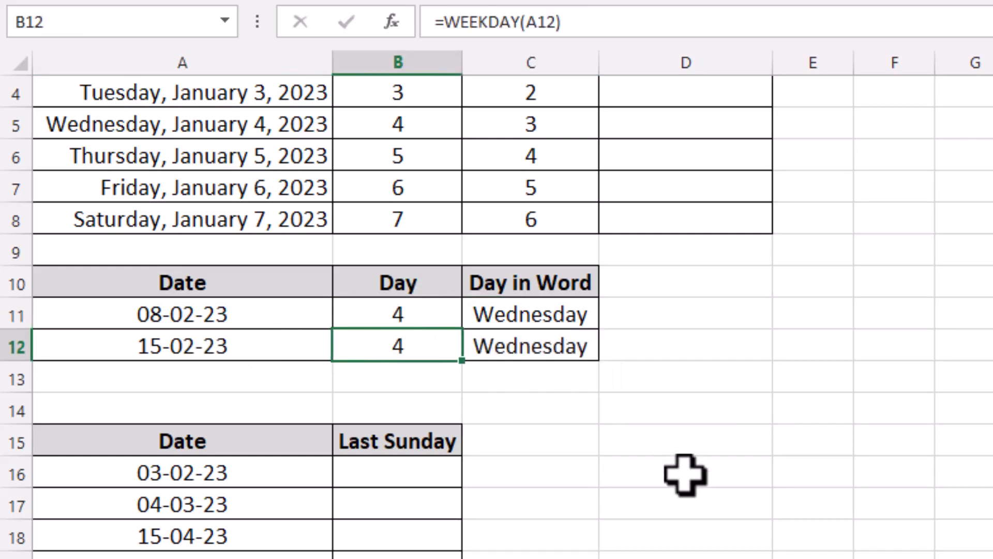
Replace the date in A12 with 27-2-2023 and check the weekday number and day name in that row.
left_click(266, 343)
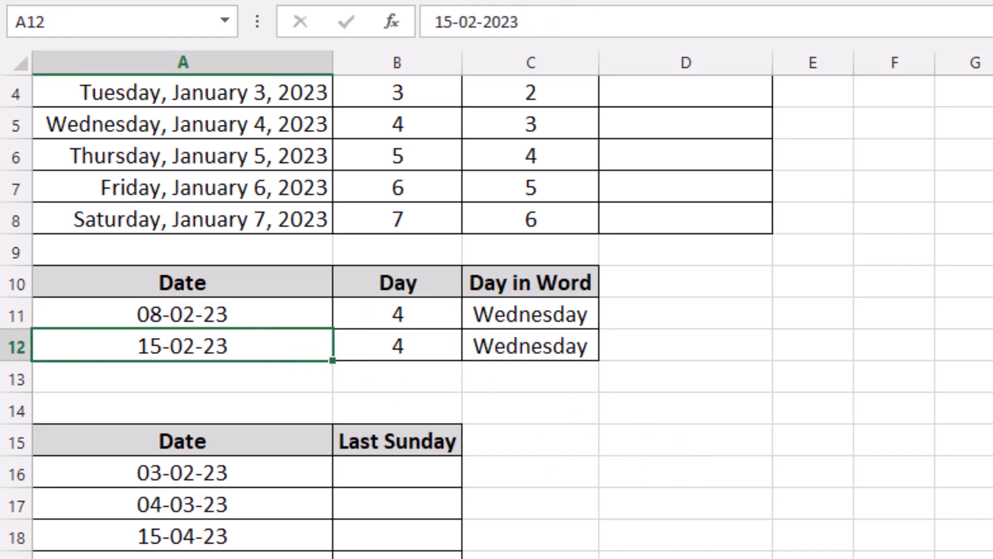
type("27")
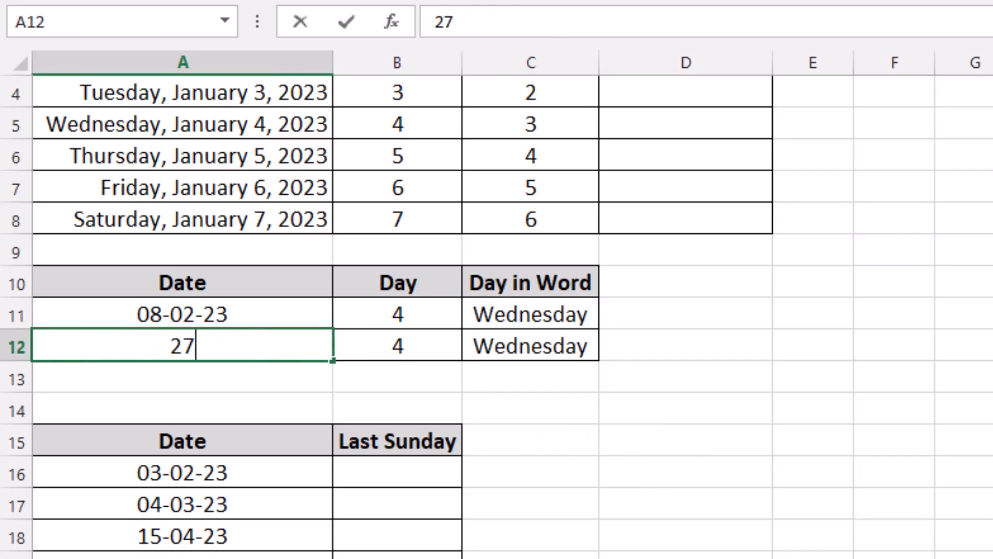
type("-2-2023")
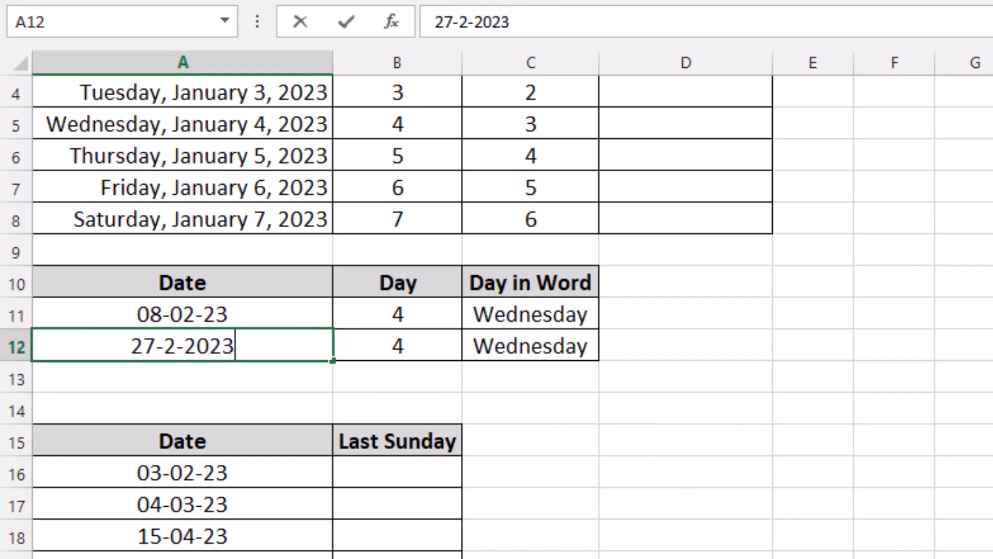
key("Return")
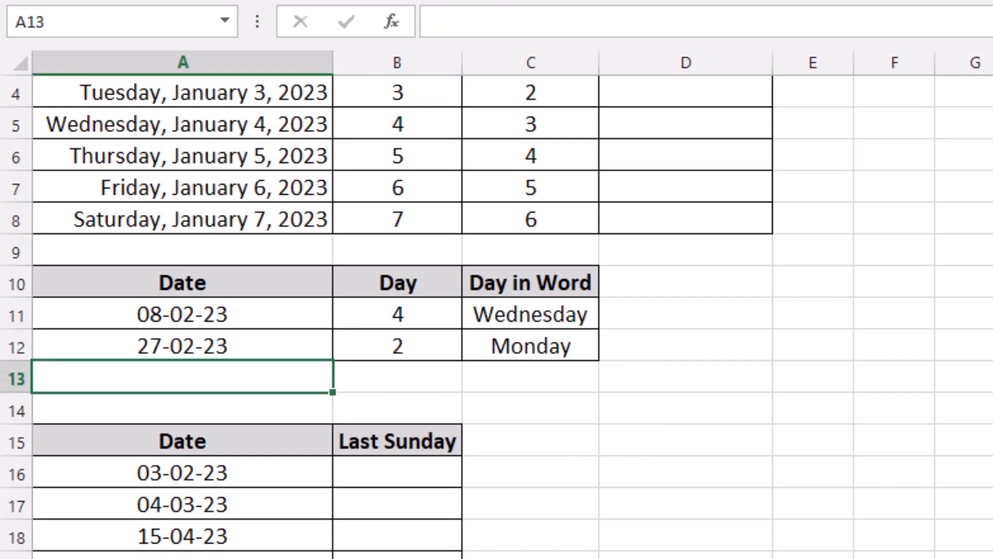
left_click(543, 344)
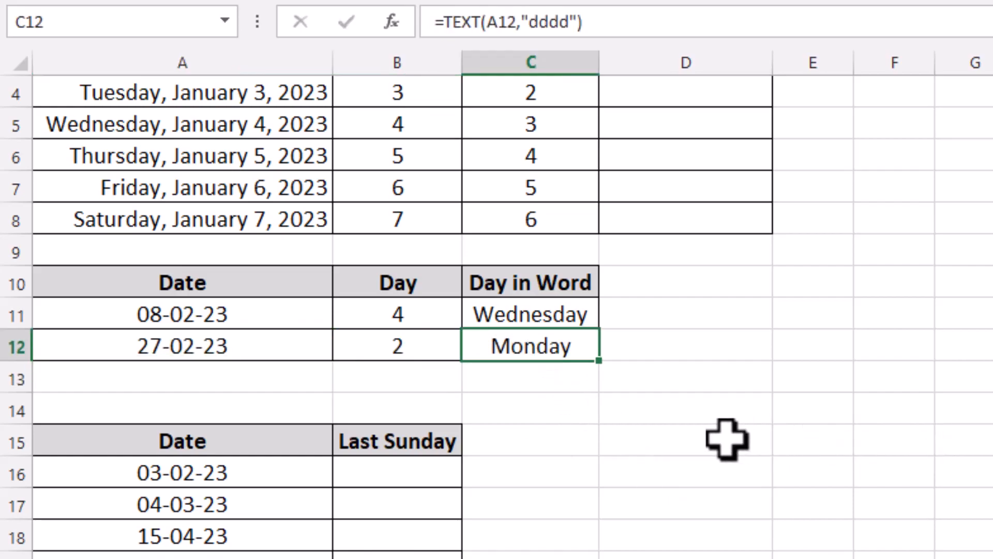
left_click(398, 344)
left_click(517, 345)
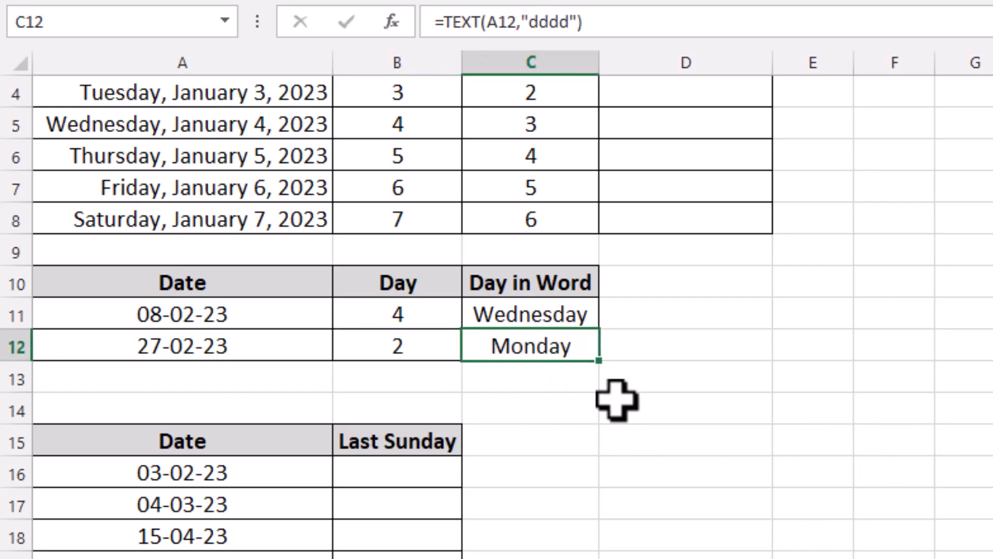
Start an IF formula in D2 whose logical test is WEEKDAY(A2)=1.
scroll(617, 403, "up", 1)
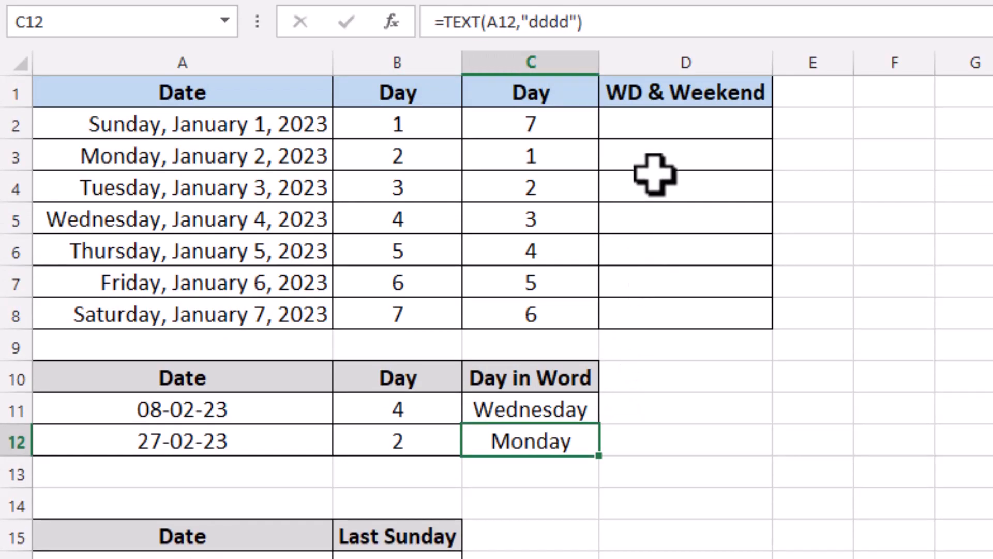
left_click(671, 133)
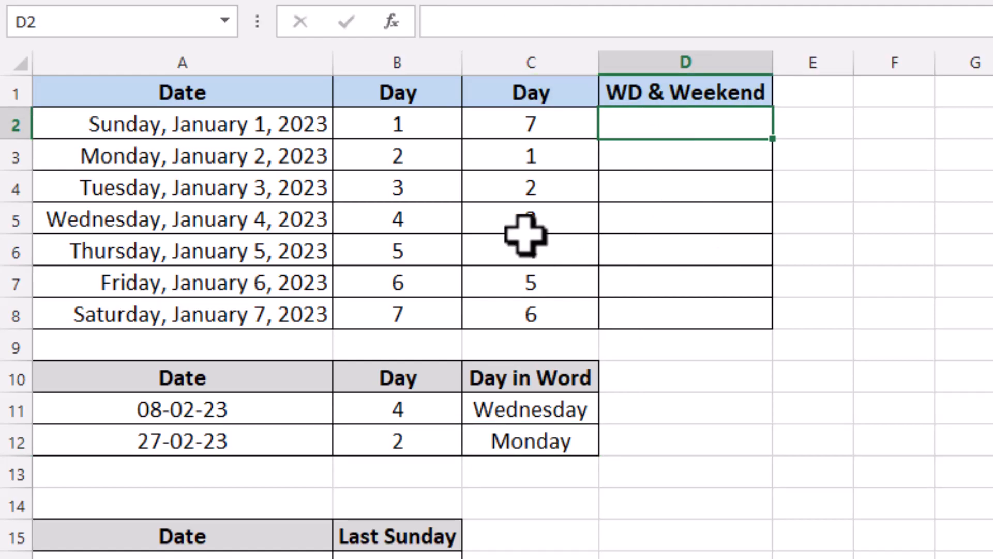
left_click(406, 126)
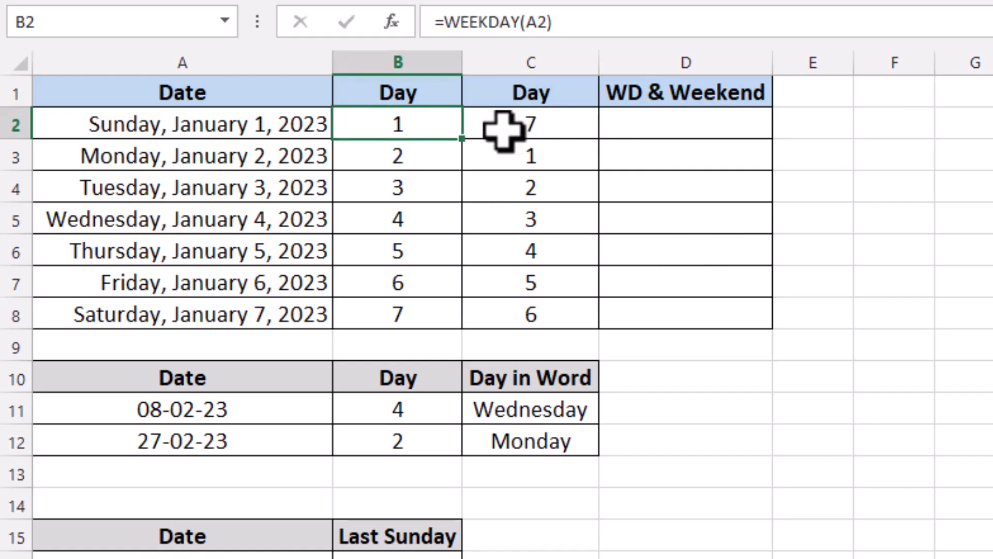
left_click(697, 128)
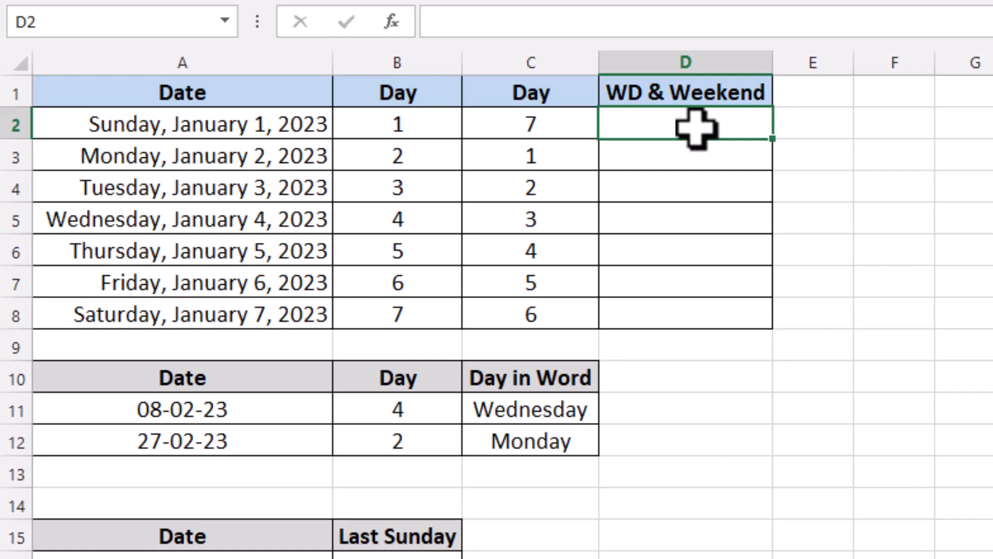
type("=")
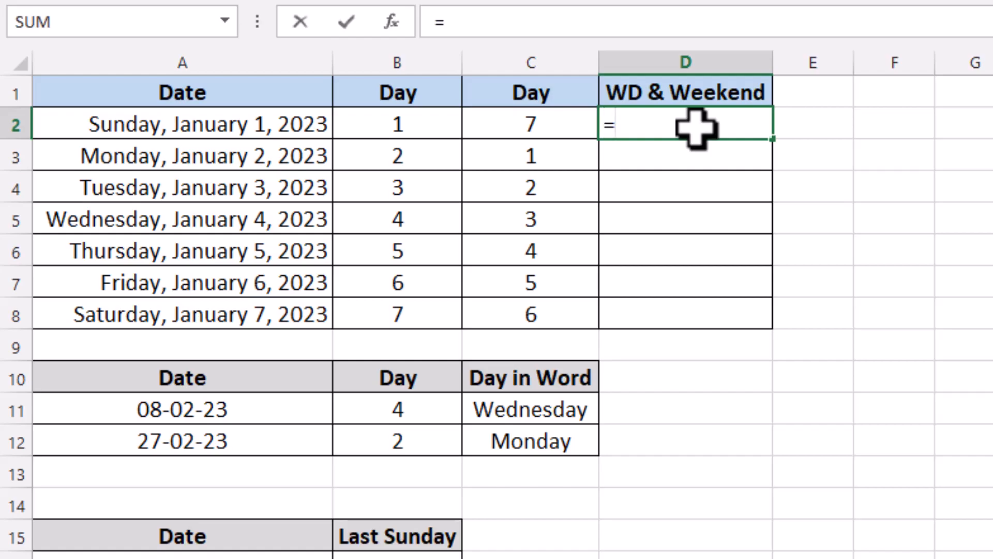
type("if(")
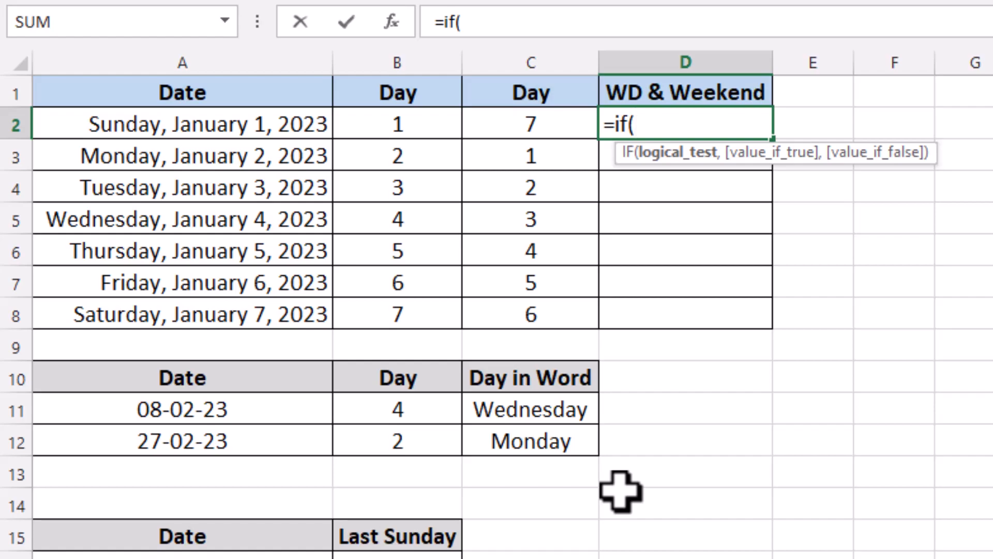
type("weekday")
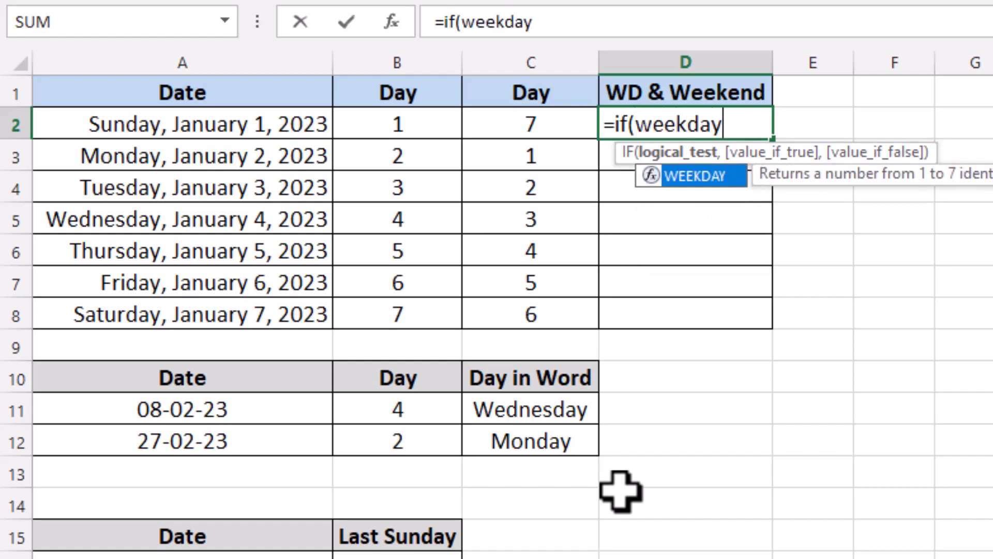
type("(")
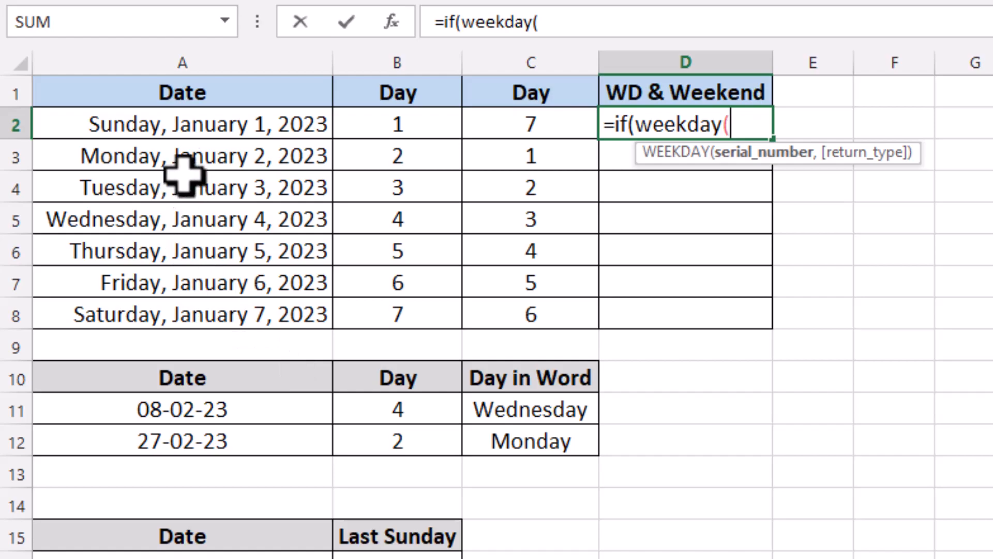
left_click(206, 123)
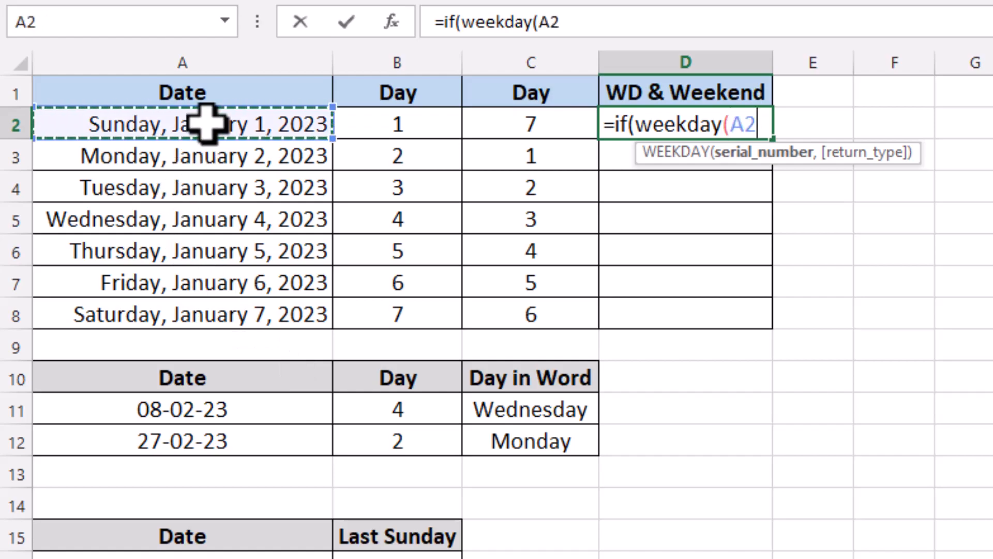
type(")=")
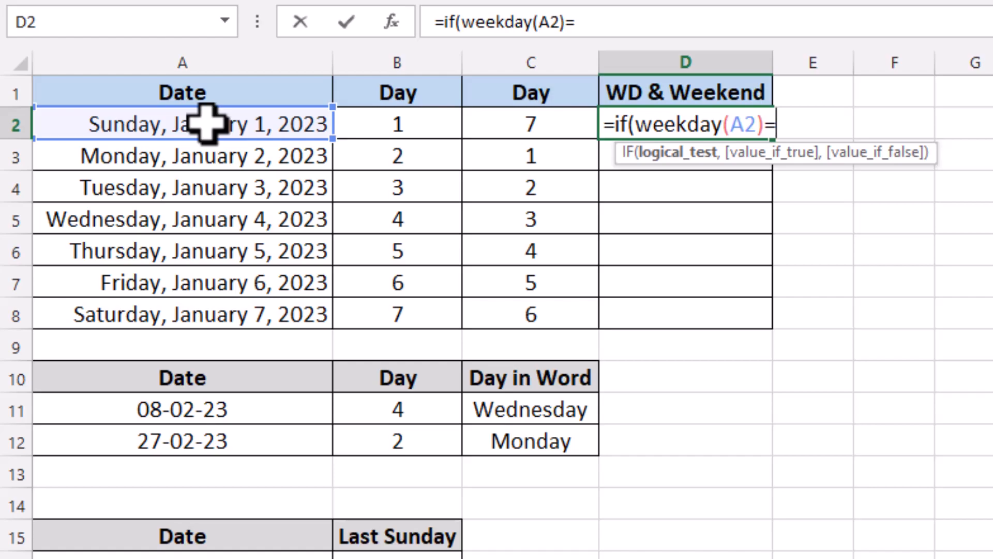
type("1")
Add "Weekend" as the value-if-true argument of D2's IF formula.
type(",\"")
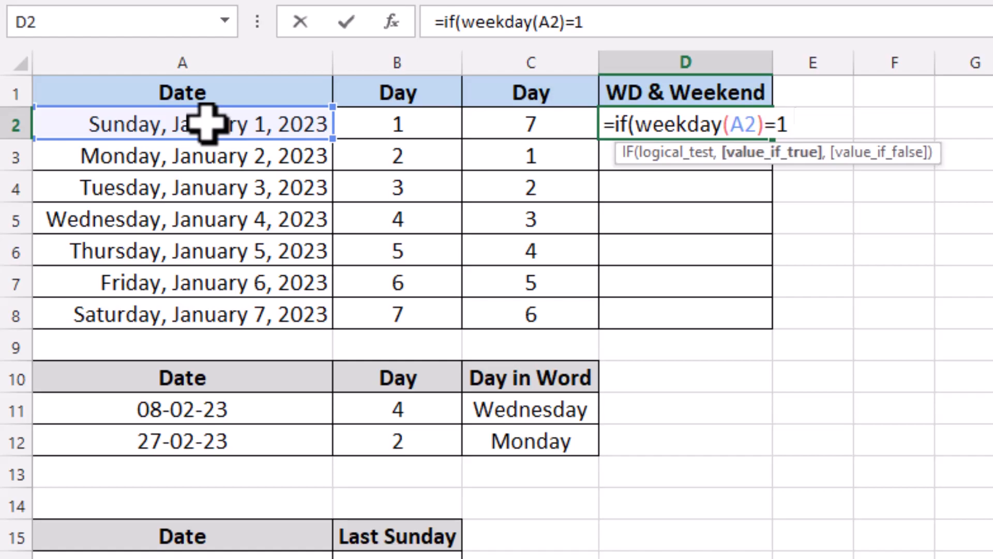
type("Week")
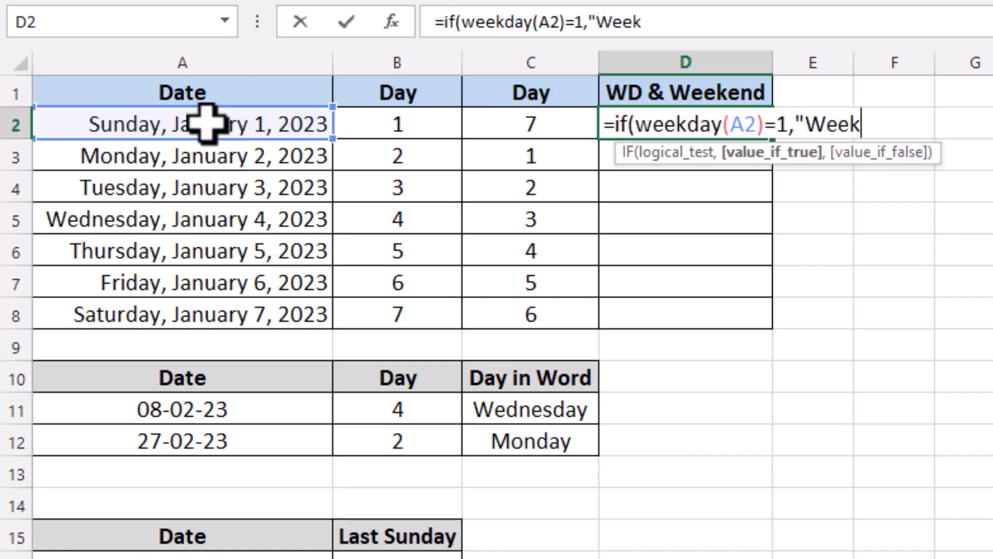
type("end\"")
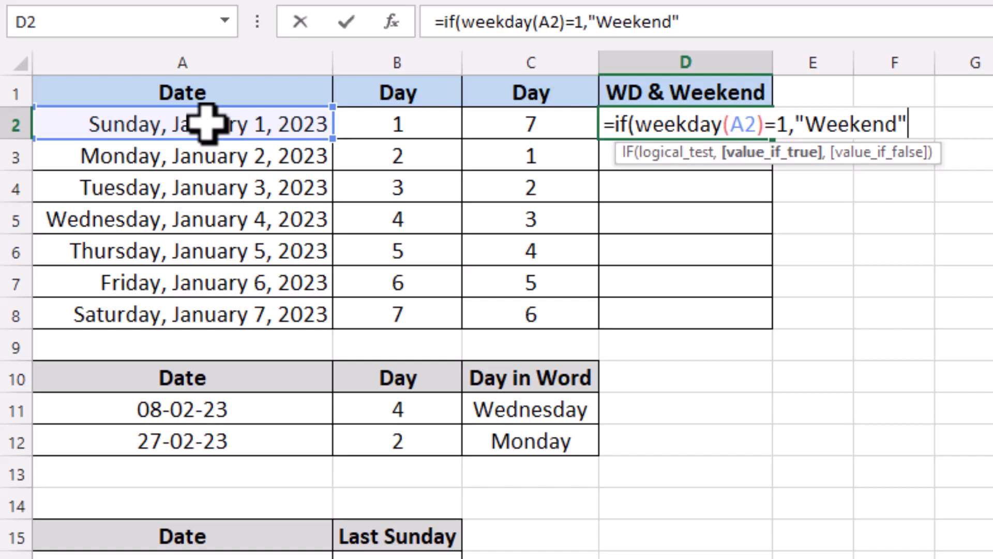
Nest a second IF in D2's formula with the test (A2)=7, returning "Weekend" if true and "Workday" if false.
type(",if(")
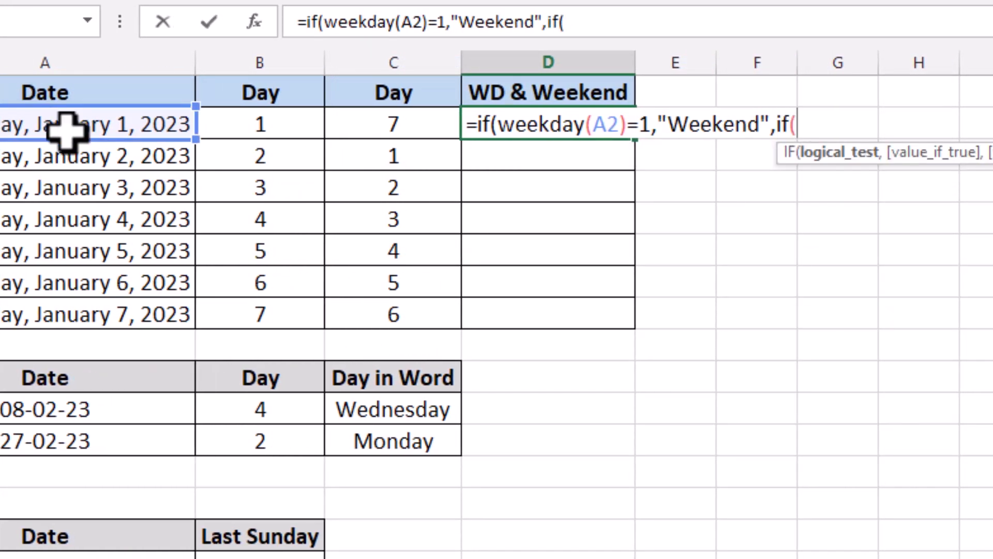
left_click(77, 124)
type(")=7")
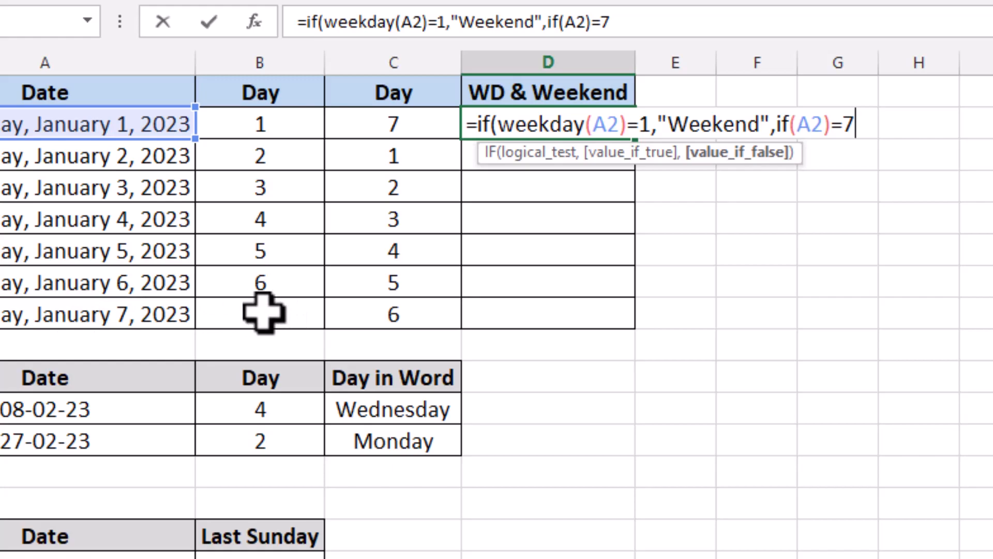
type(",\"")
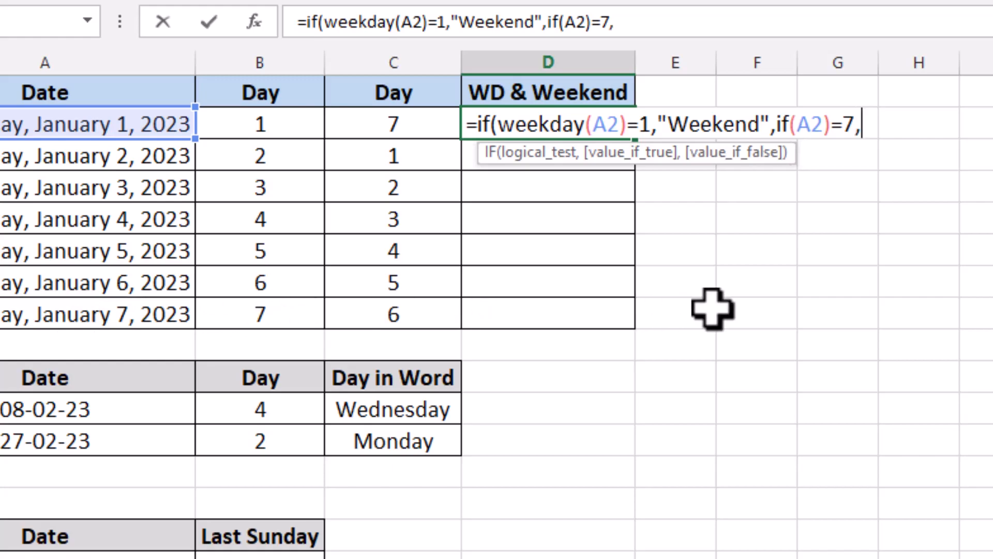
type("Weekend\"m")
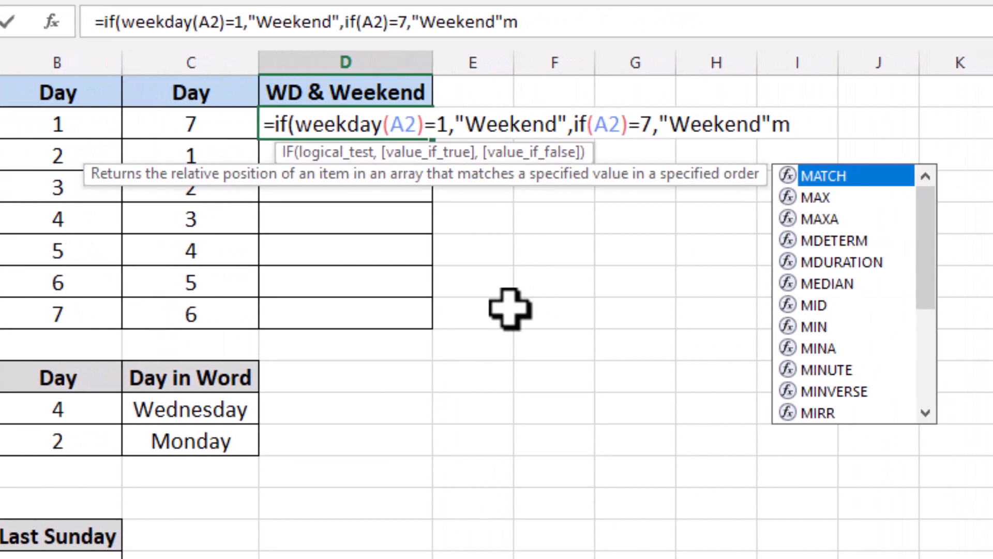
key("BackSpace")
type(",\"")
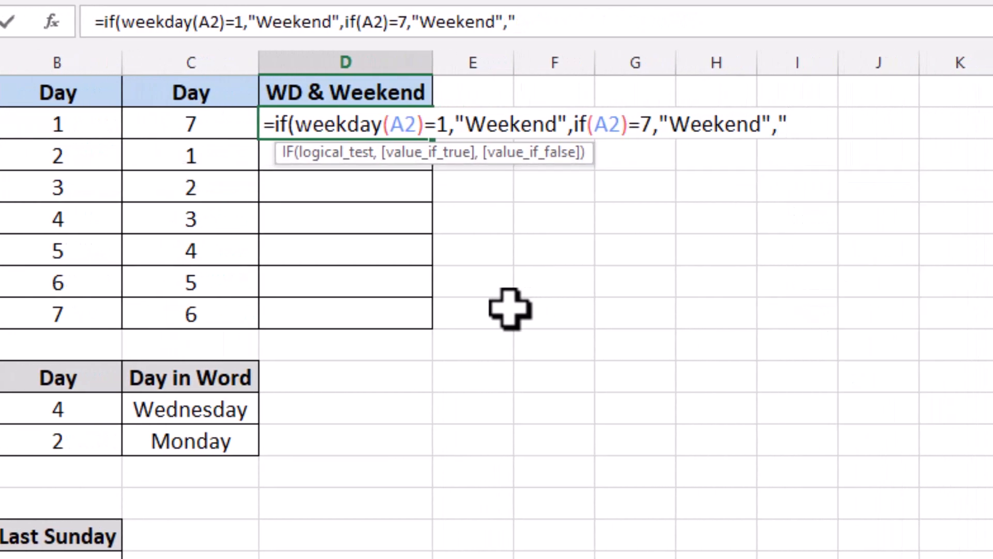
type("Workday\")")
key("Return")
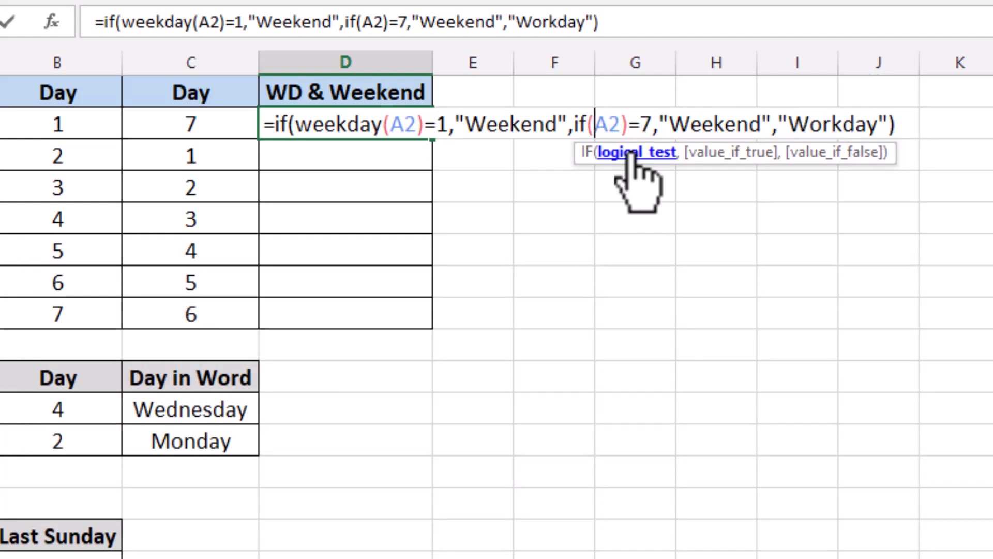
Add the WEEKDAY function around A2 in the nested IF of D2, making its test WEEKDAY(A2)=7.
type("word")
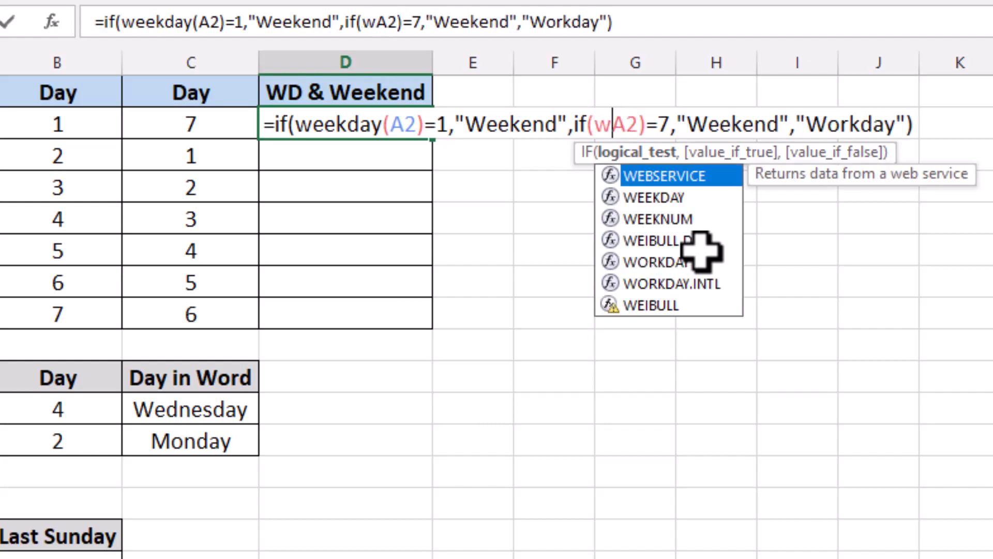
key("BackSpace")
type("kay")
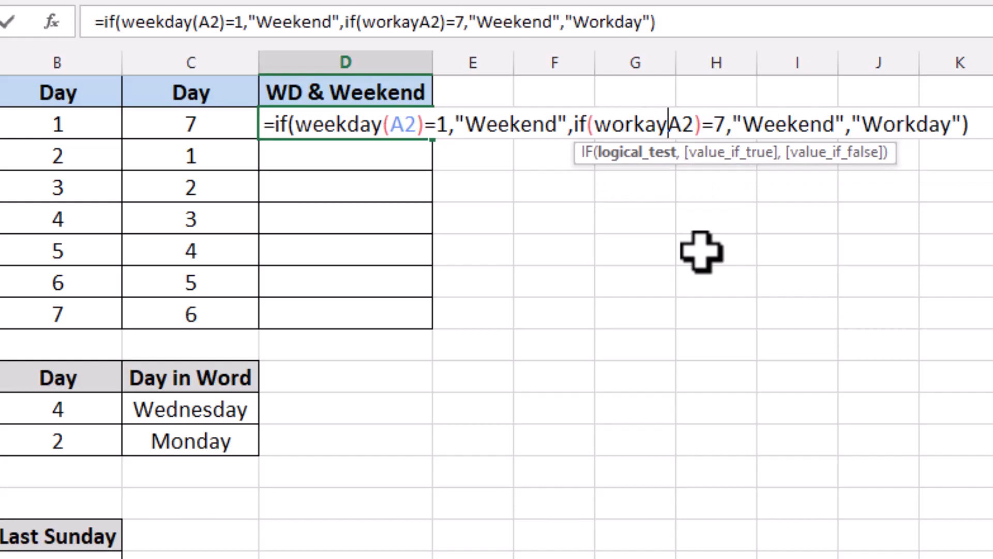
type("(")
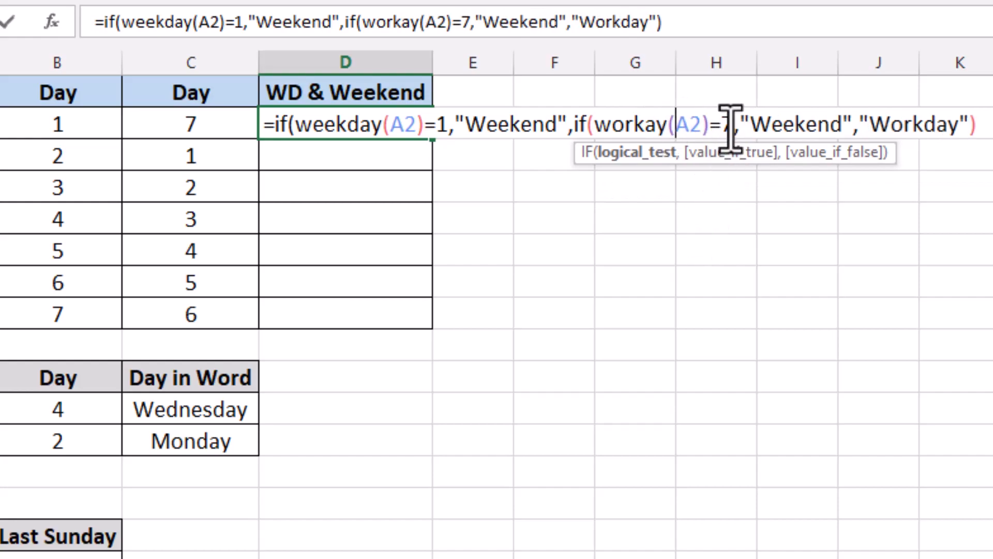
left_click(939, 127)
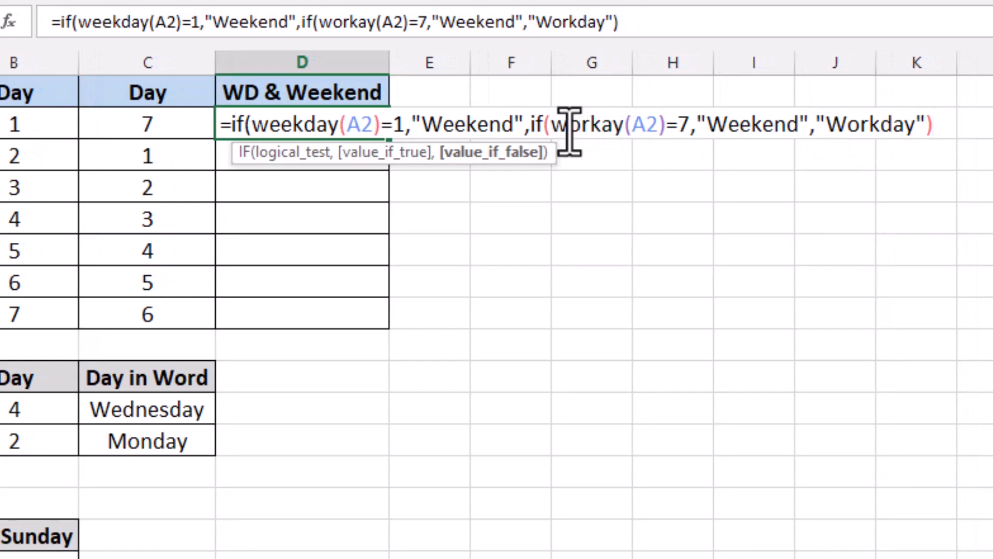
left_click(605, 127)
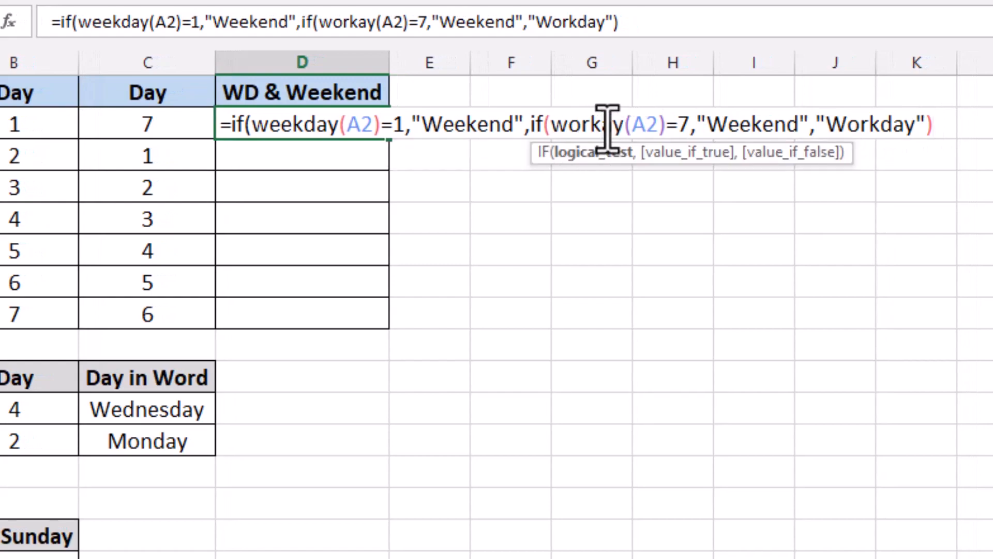
type("d")
key("End")
left_click(660, 132)
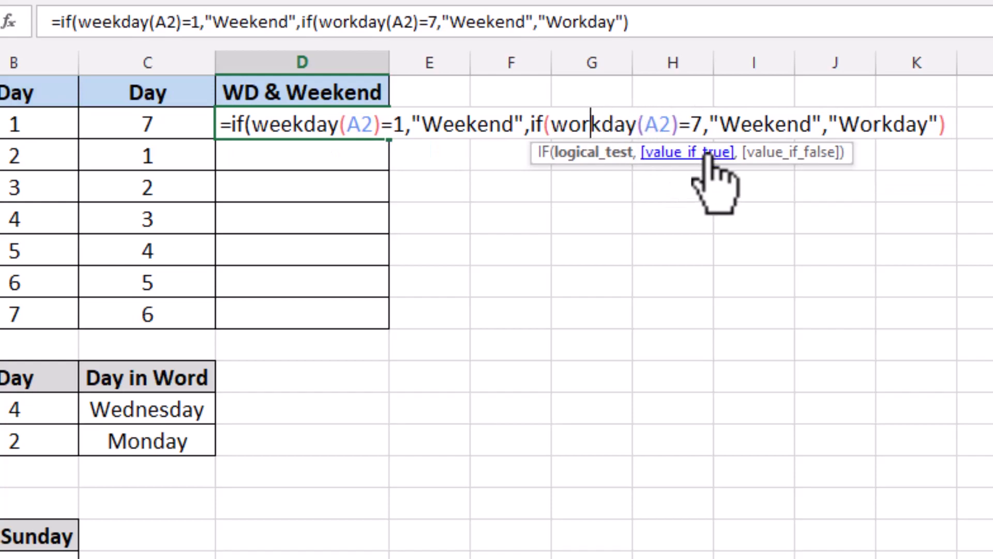
key("BackSpace")
key("BackSpace")
type("ee")
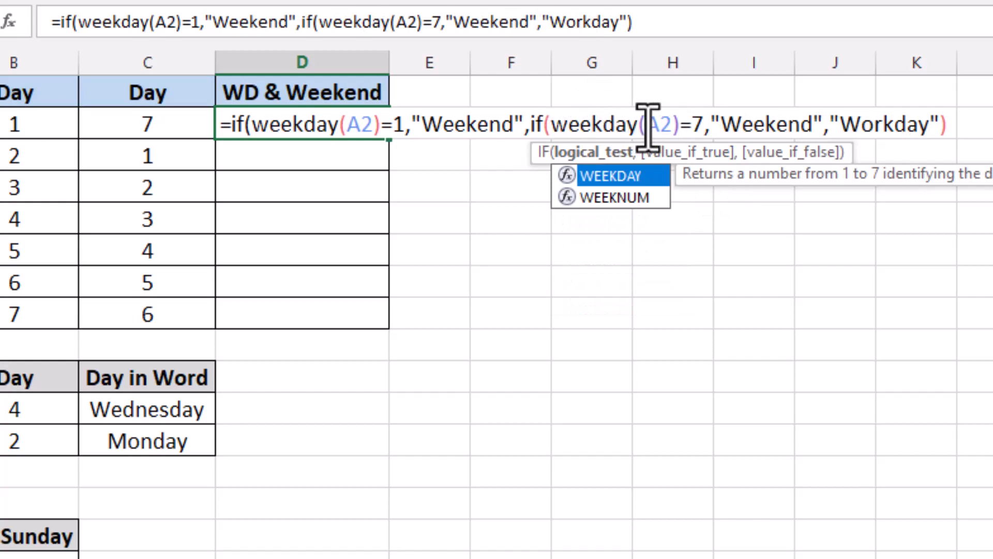
Add the missing closing parenthesis to the end of D2's nested IF formula and enter it.
left_click(951, 127)
type(")")
key("Return")
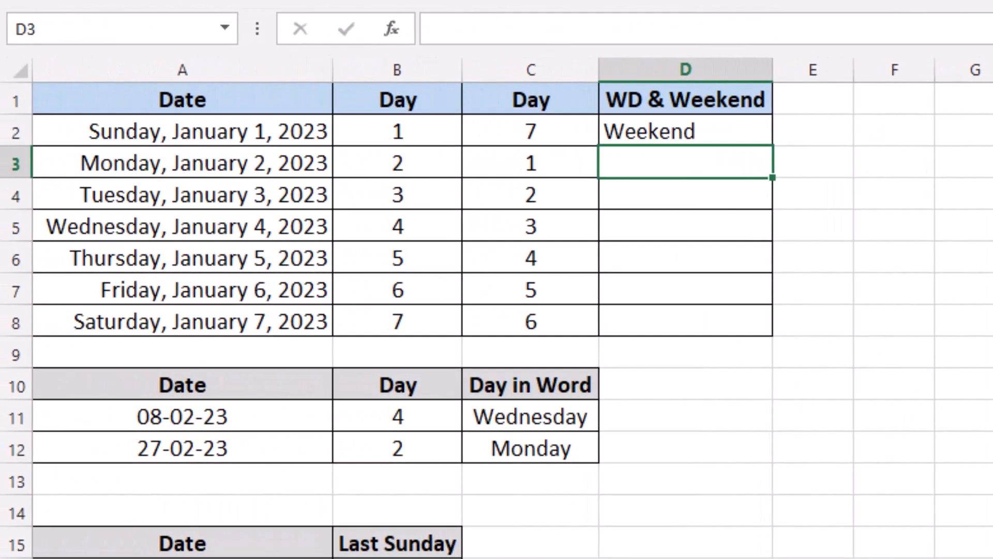
Fill the weekend/workday formula from D2 down to D8 and check the resulting labels.
left_click(724, 133)
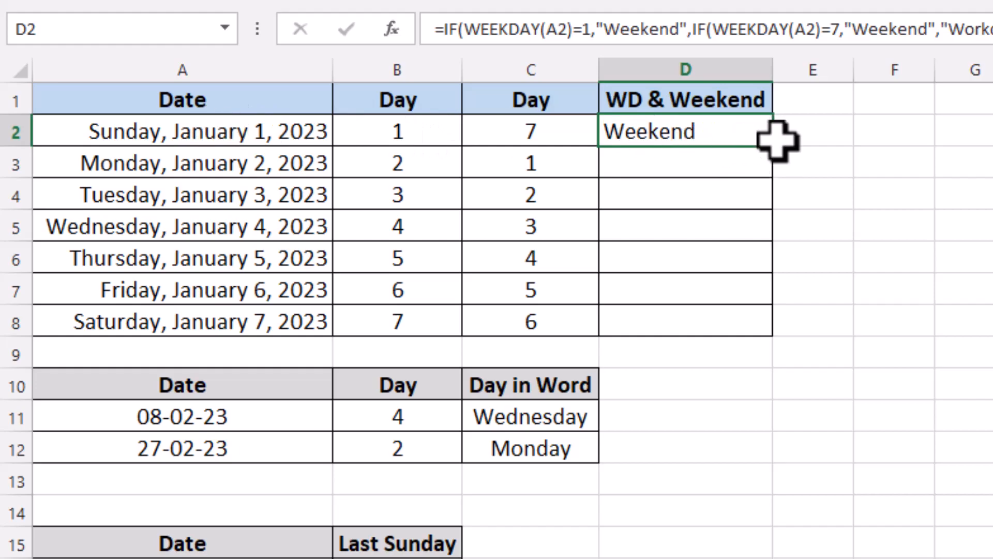
left_click_drag(778, 151, 781, 330)
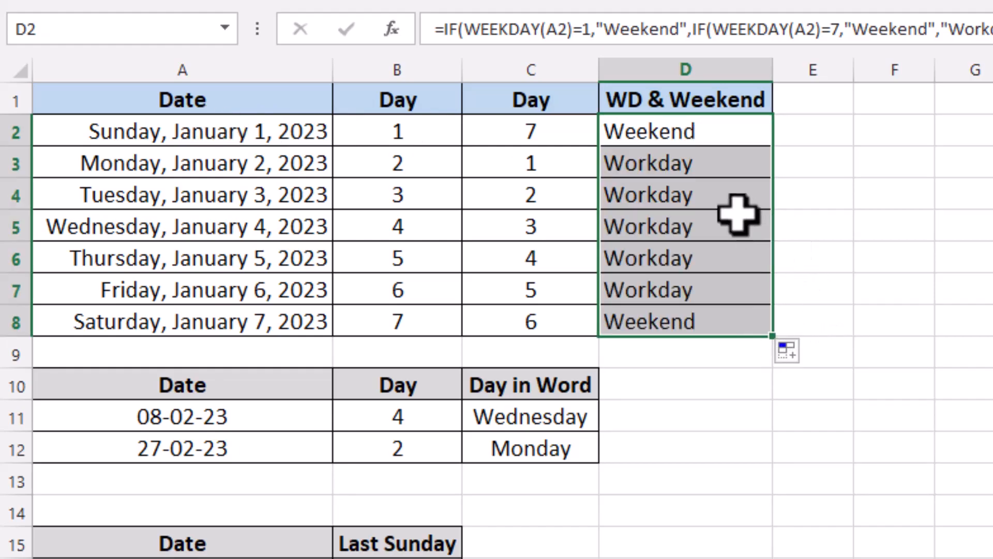
left_click_drag(692, 174, 692, 299)
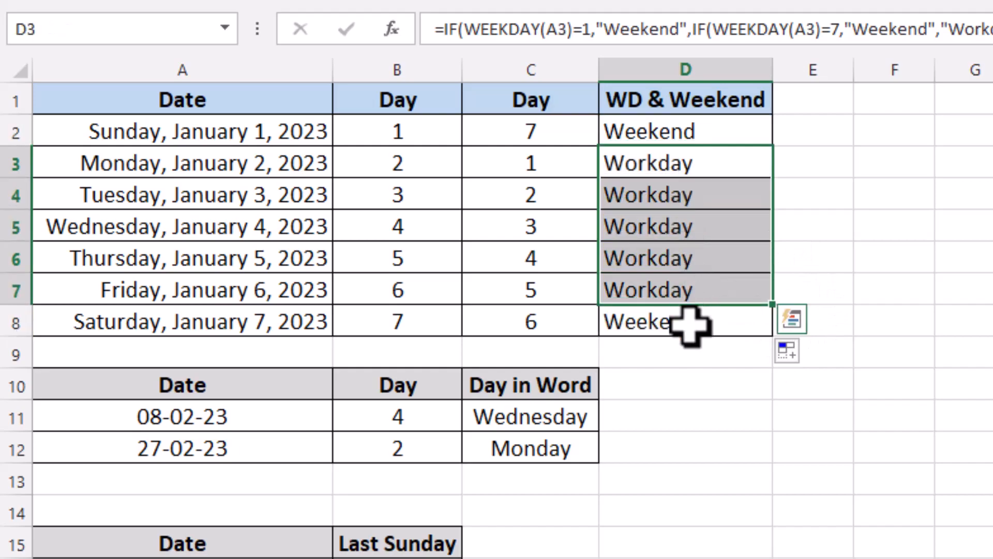
left_click(691, 323)
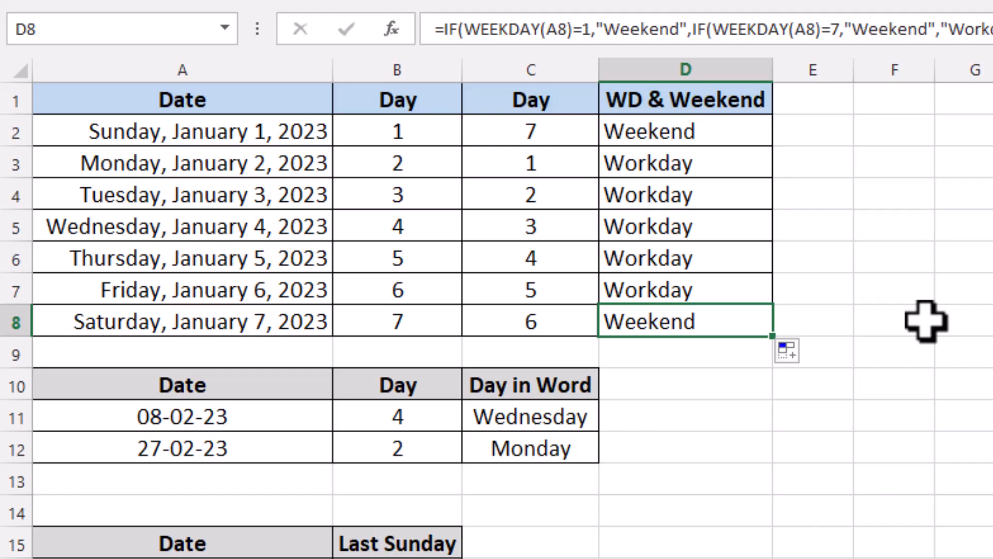
Examine the Monday-based weekday numbers in C2:C8 against the weekend and workday labels in column D.
left_click(546, 129)
left_click(546, 170)
left_click(550, 259)
left_click(550, 282)
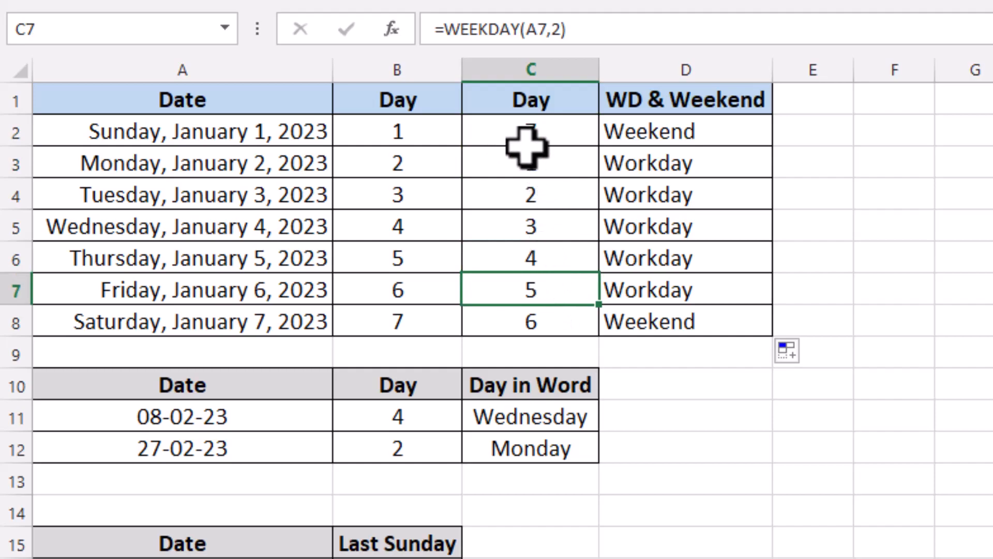
left_click(646, 133)
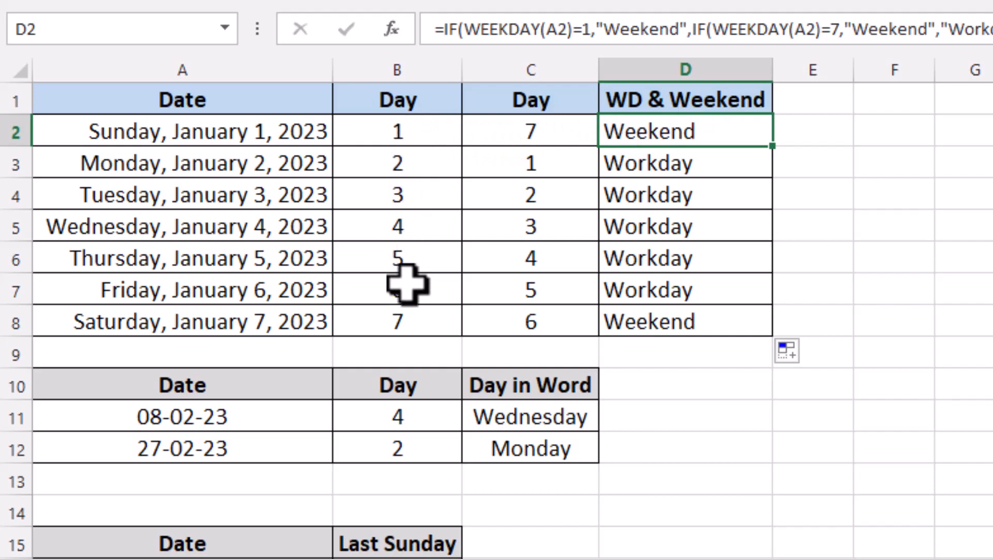
left_click(550, 222)
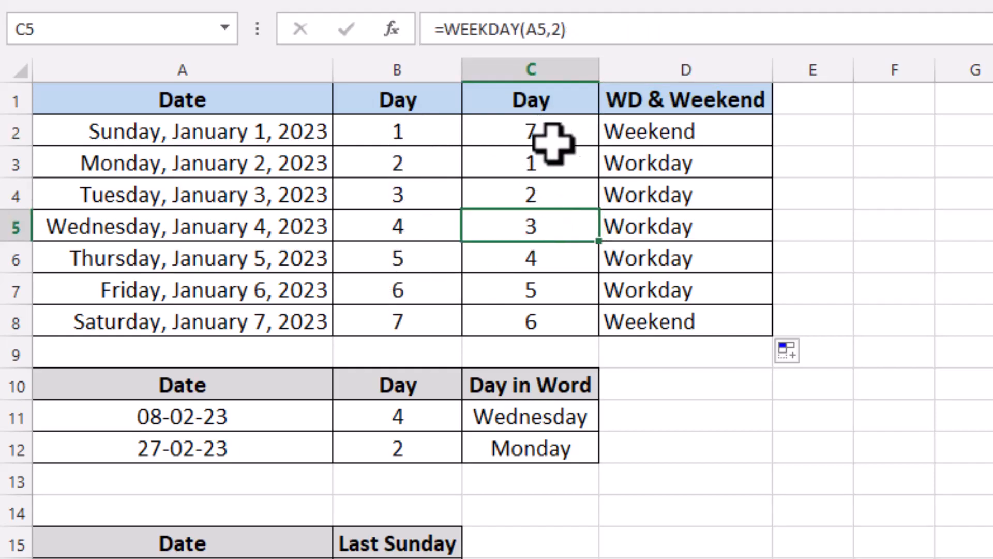
left_click(560, 323)
left_click(550, 137)
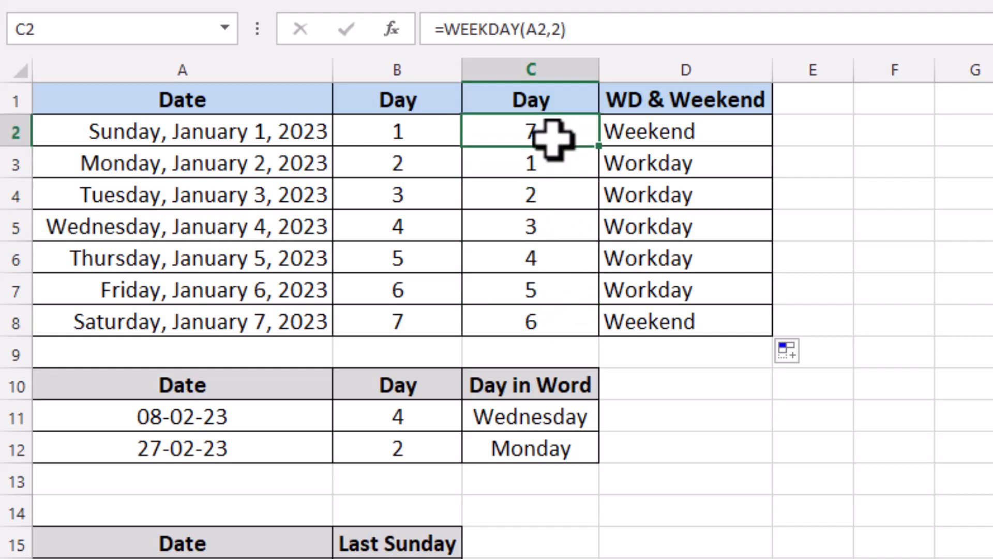
Review the nested IF formula in D2 without changing it.
left_click(686, 131)
double_click(688, 129)
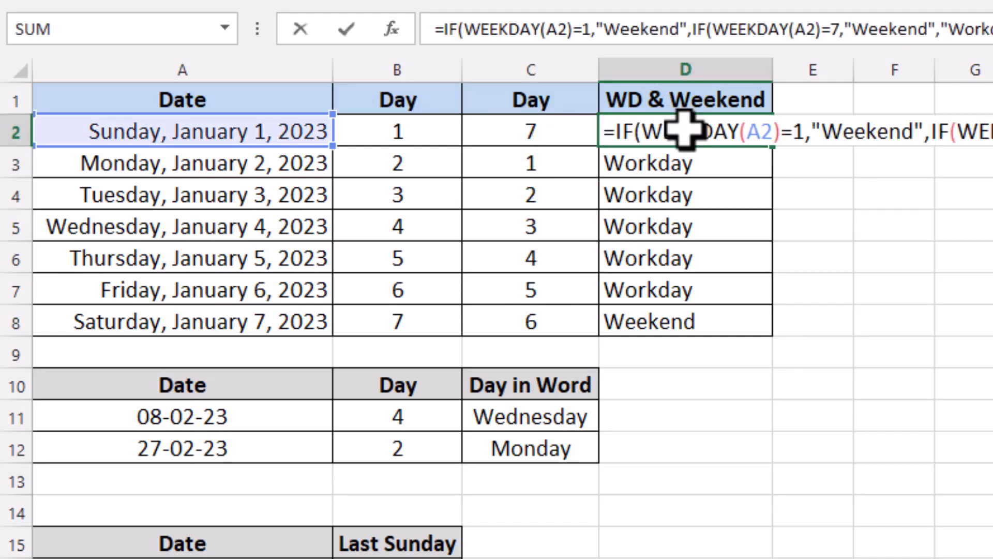
key("Escape")
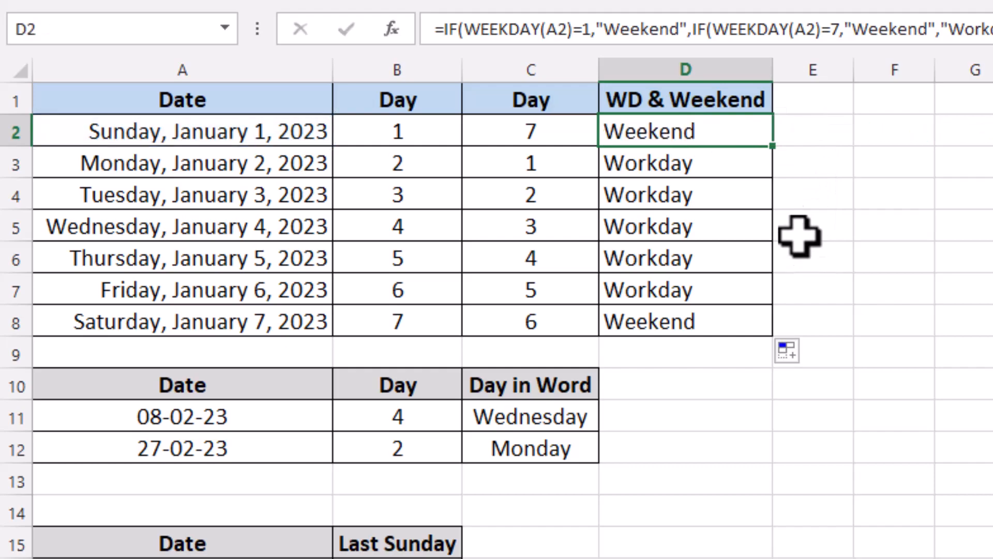
Widen column E and start an IF formula in E2 with the test WEEKDAY(A2,2)<6.
left_click(802, 132)
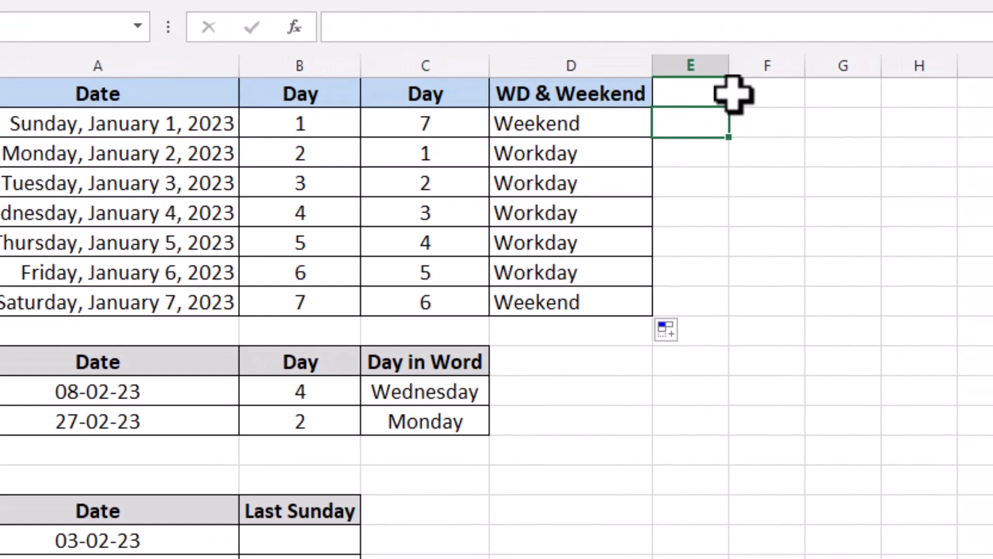
left_click_drag(729, 67, 818, 67)
type("=if(")
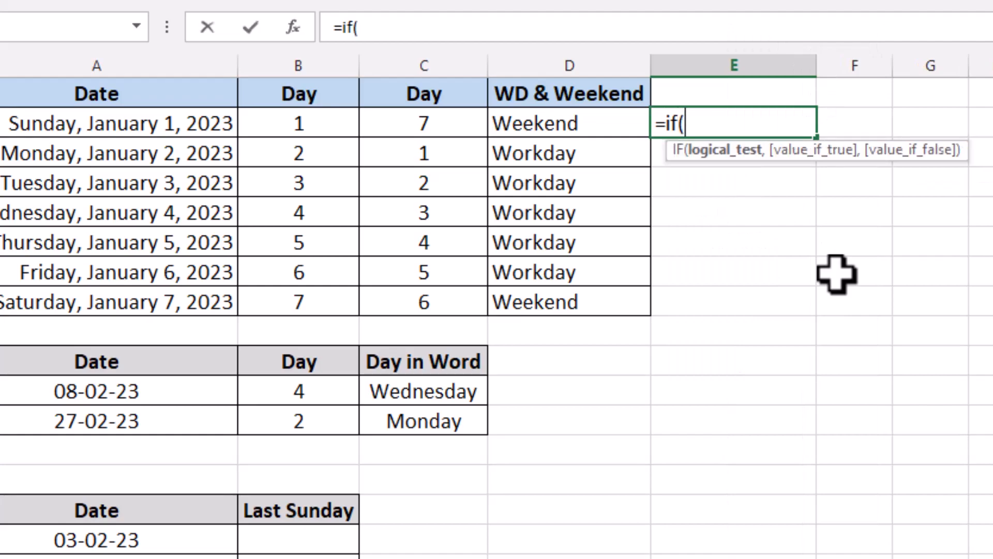
type("weekday(")
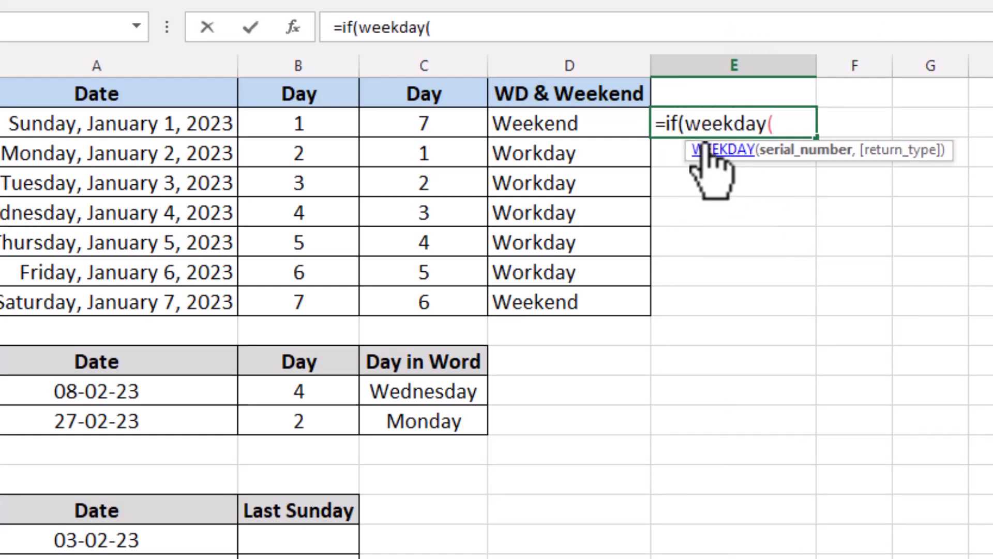
left_click(146, 123)
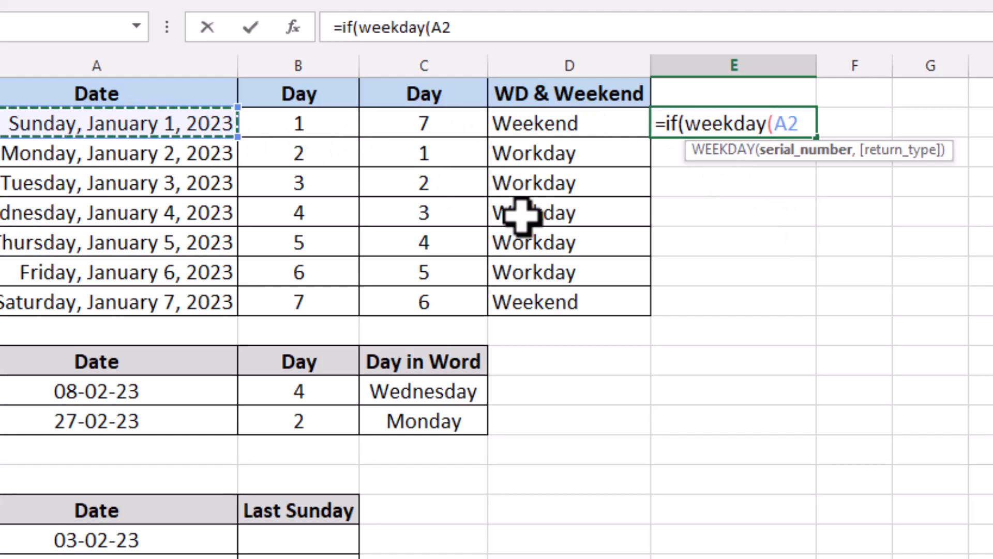
type(",")
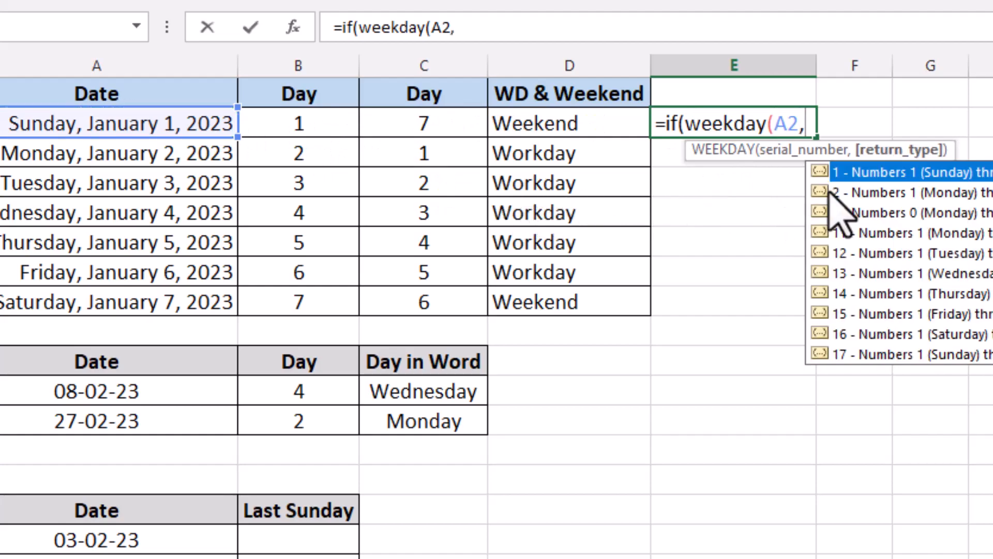
double_click(869, 193)
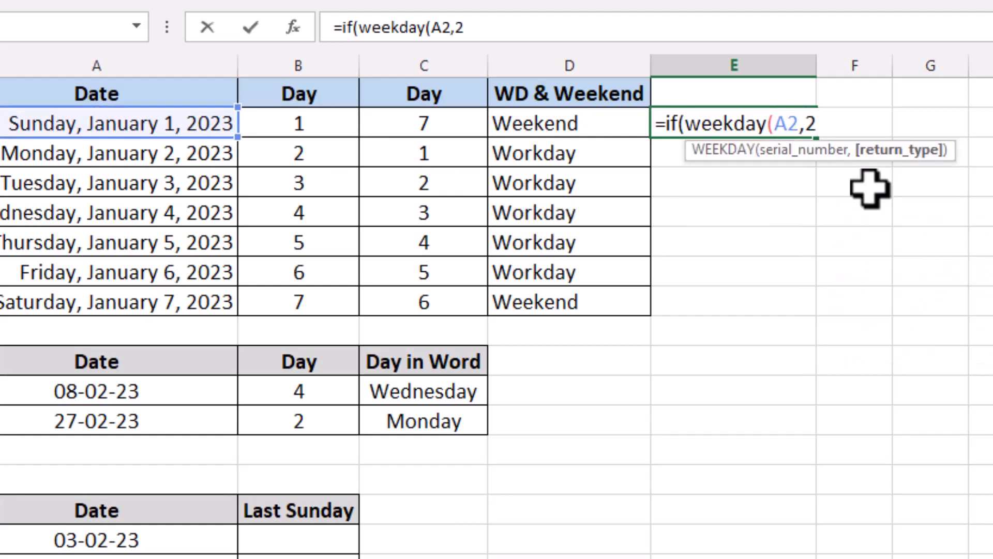
type(")")
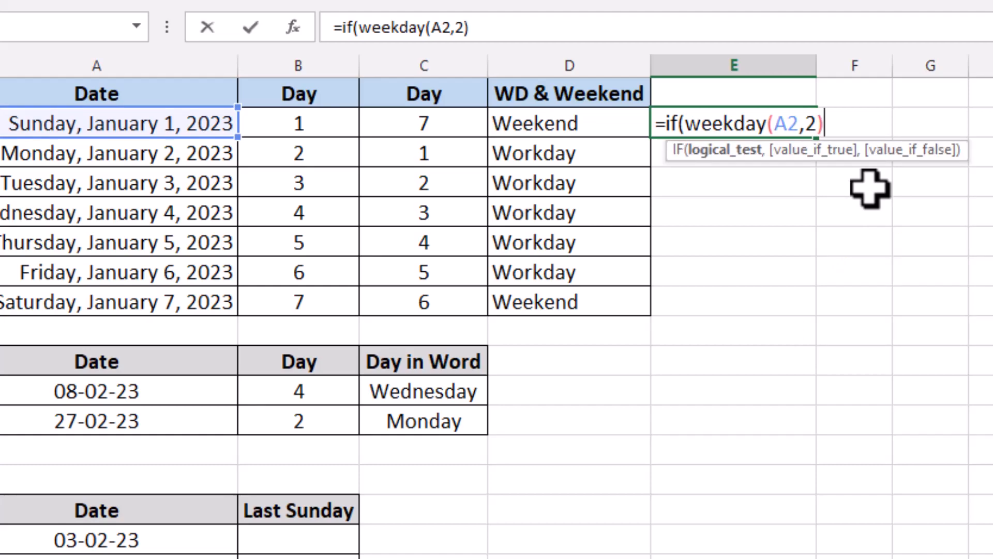
type("<7")
key("BackSpace")
type("6")
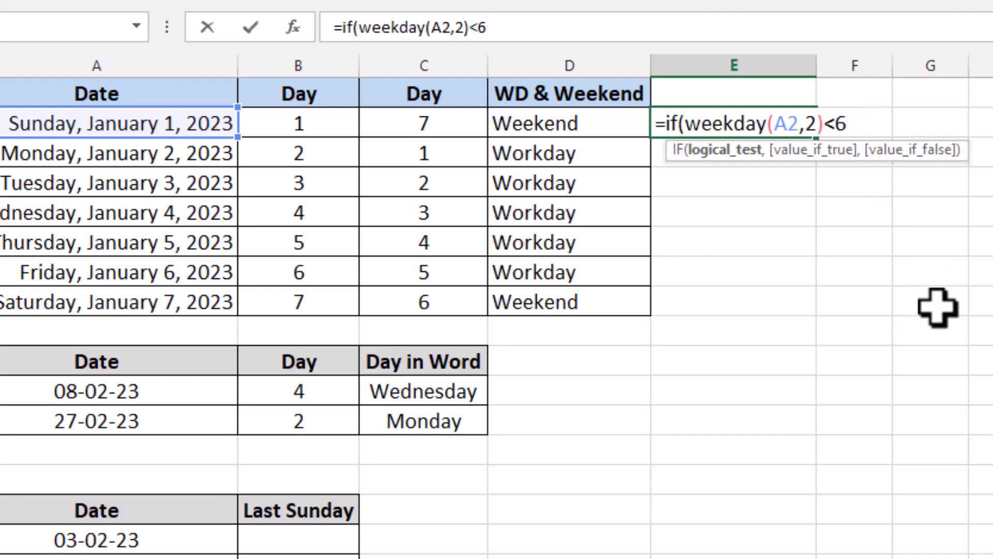
Complete E2's IF formula with "Word Day" as the true value and "Weekend" as the false value, and enter it.
type(",\"")
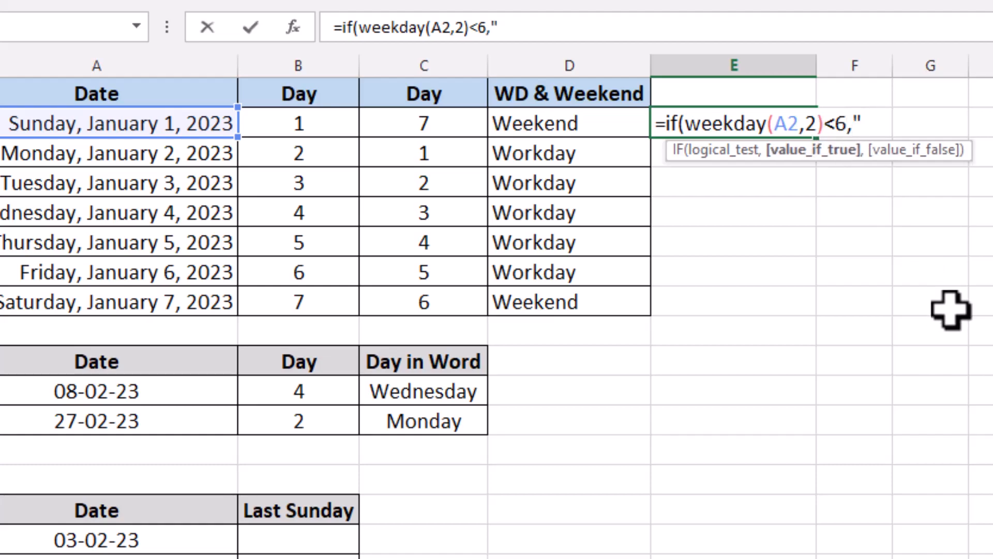
type("Word Day")
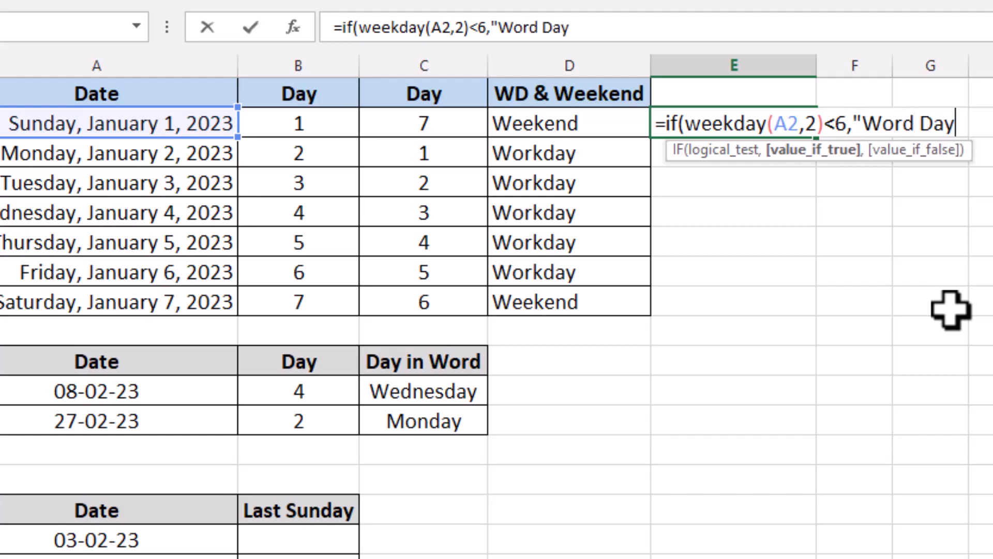
type("\",\"")
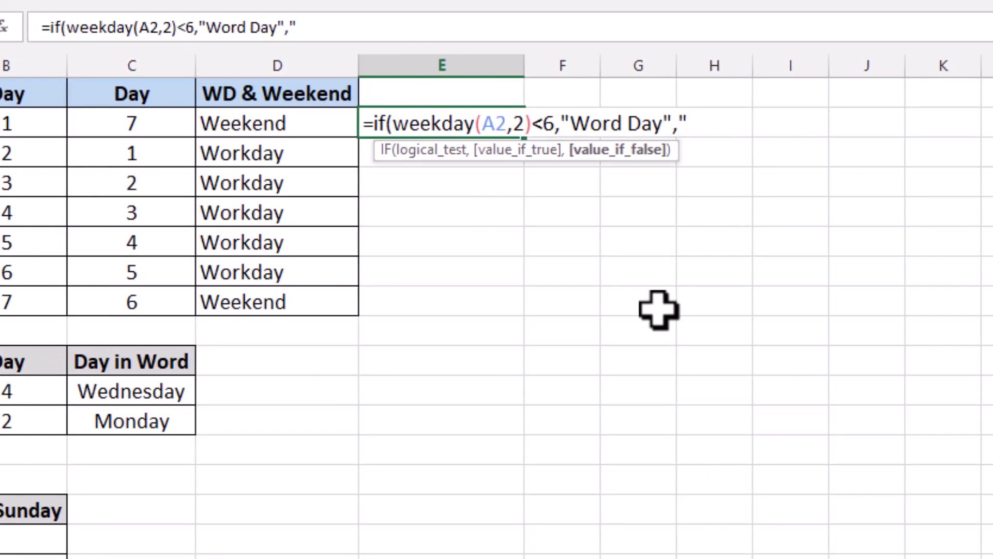
type("Weekend\"")
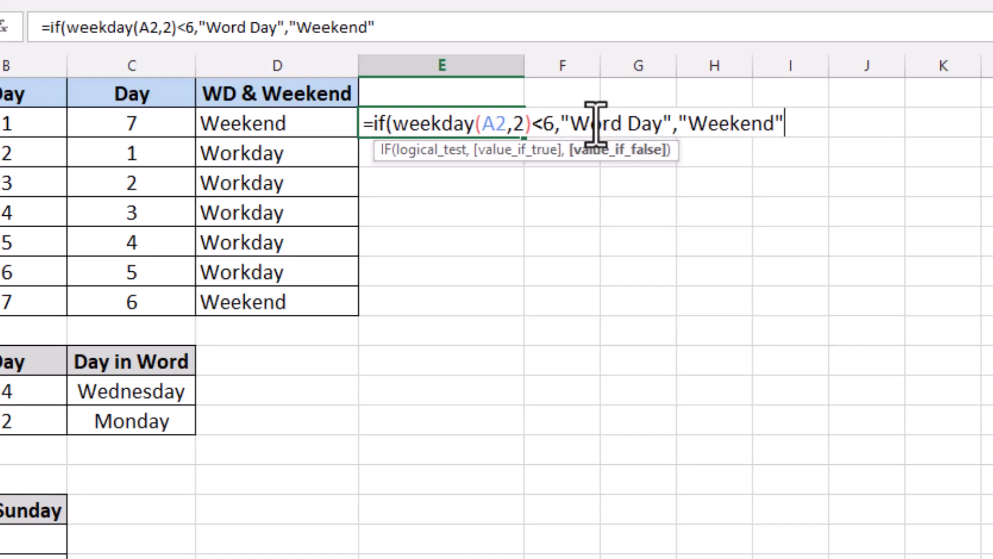
type(")")
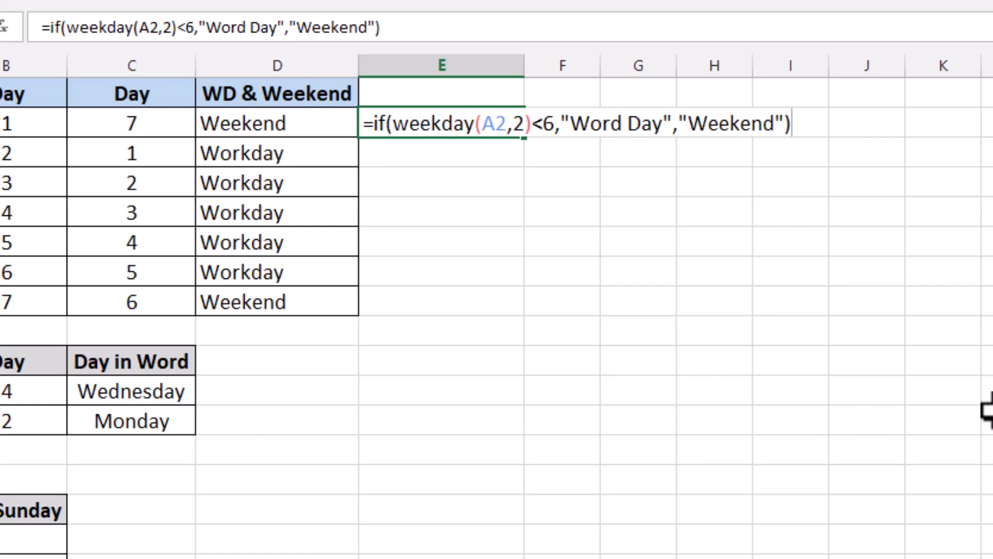
key("Return")
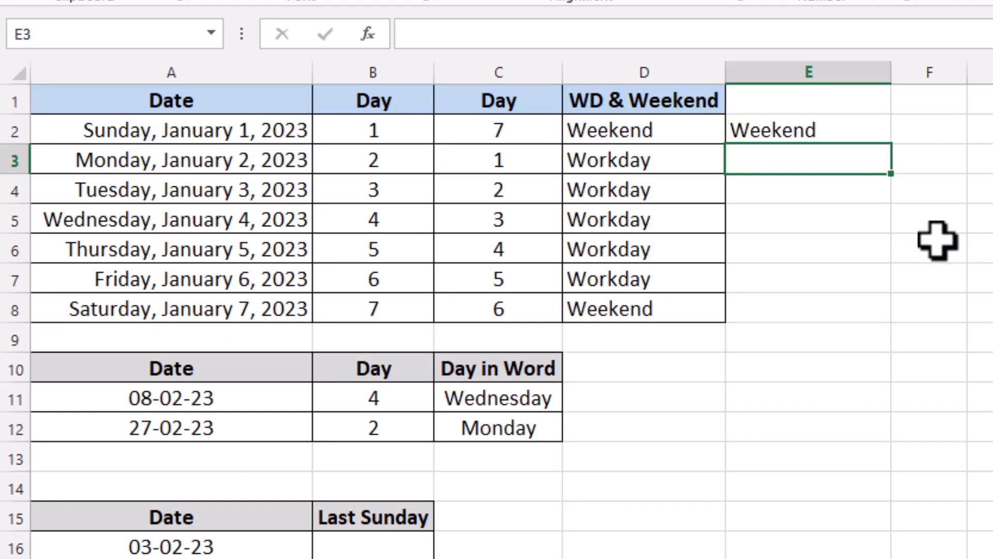
Fill the IF formula from E2 down to E8 and compare its labels with those in column D.
left_click(834, 134)
left_click_drag(891, 145, 887, 318)
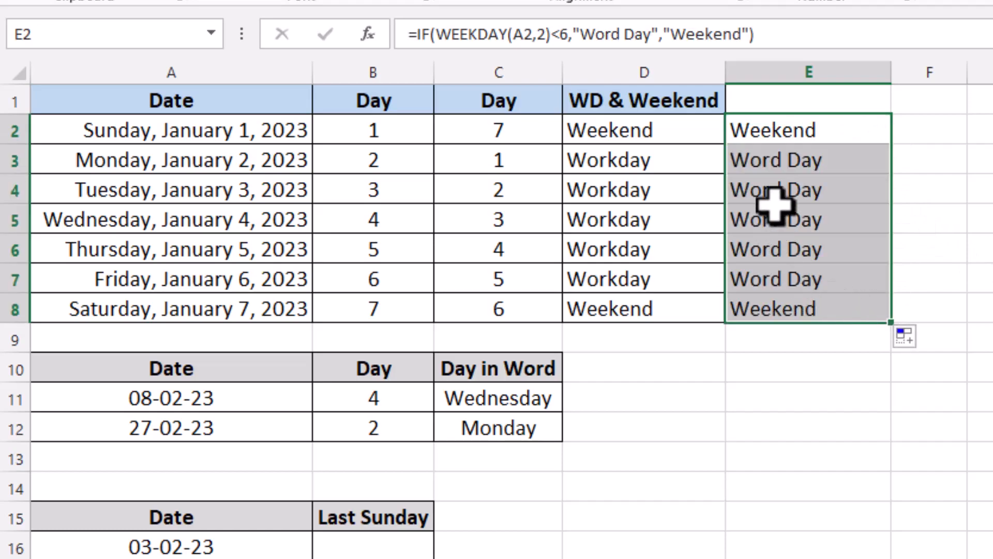
left_click(755, 199)
left_click(661, 196)
left_click(750, 251)
left_click(771, 266)
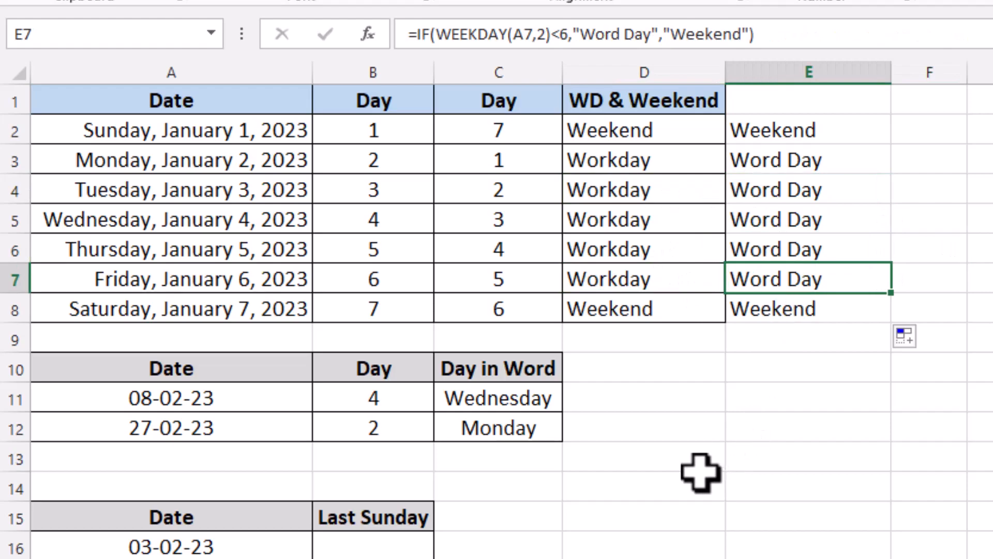
Examine the dates in A16:A19 of the Last Sunday table.
scroll(699, 470, "down", 3)
scroll(700, 471, "down", 1)
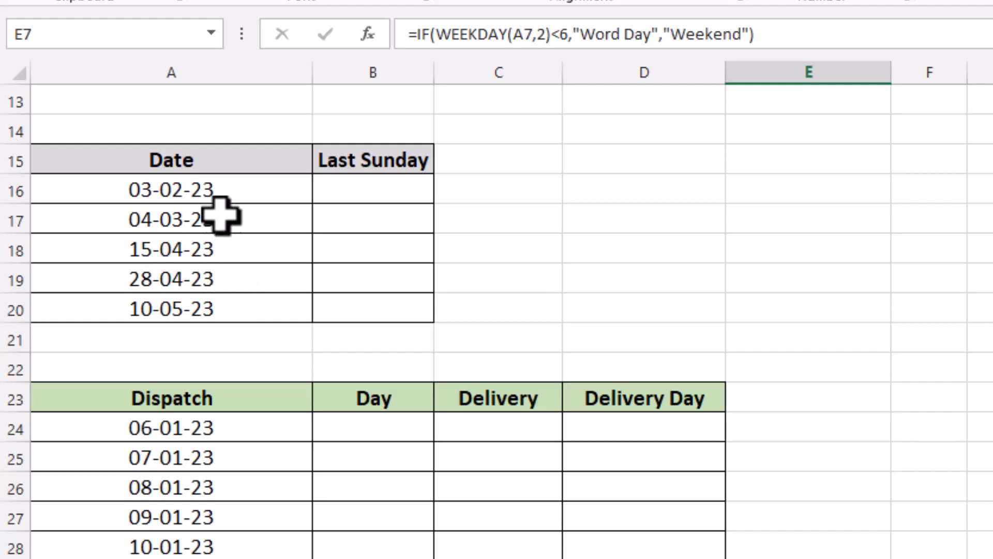
left_click(215, 192)
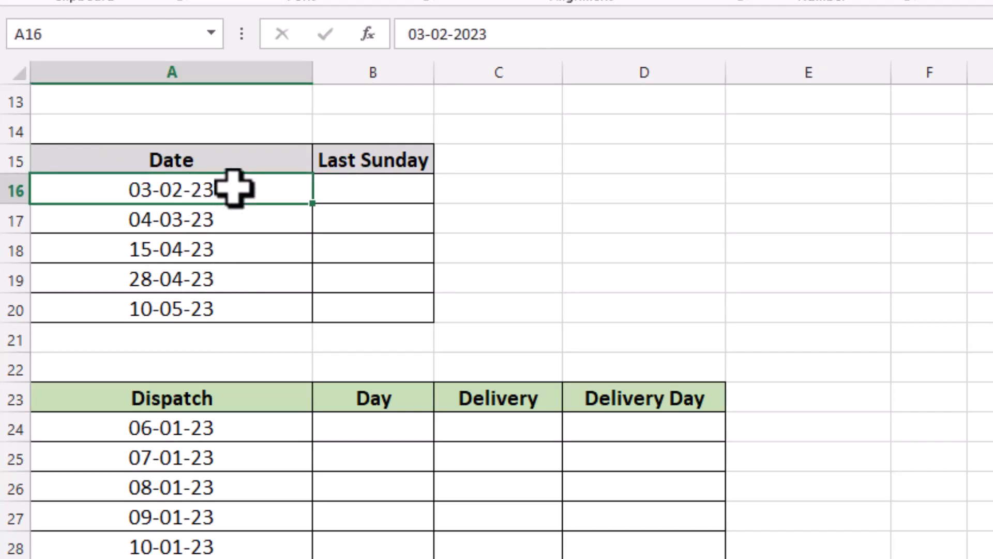
left_click(224, 220)
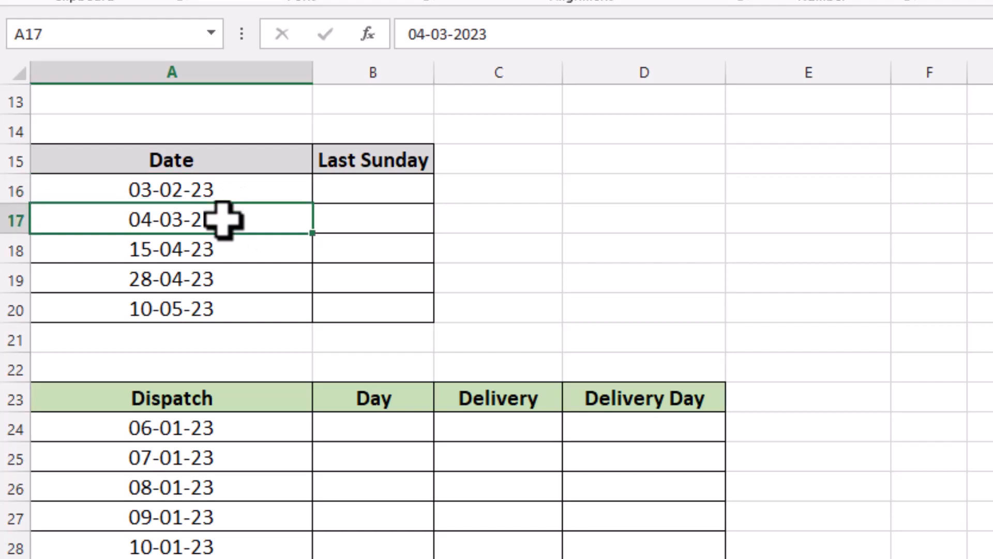
left_click(224, 251)
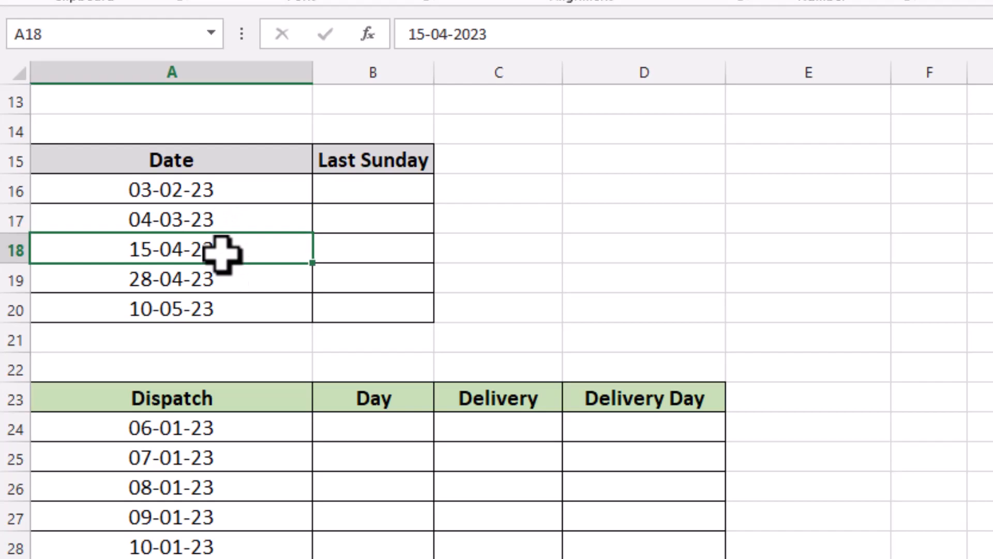
left_click(234, 277)
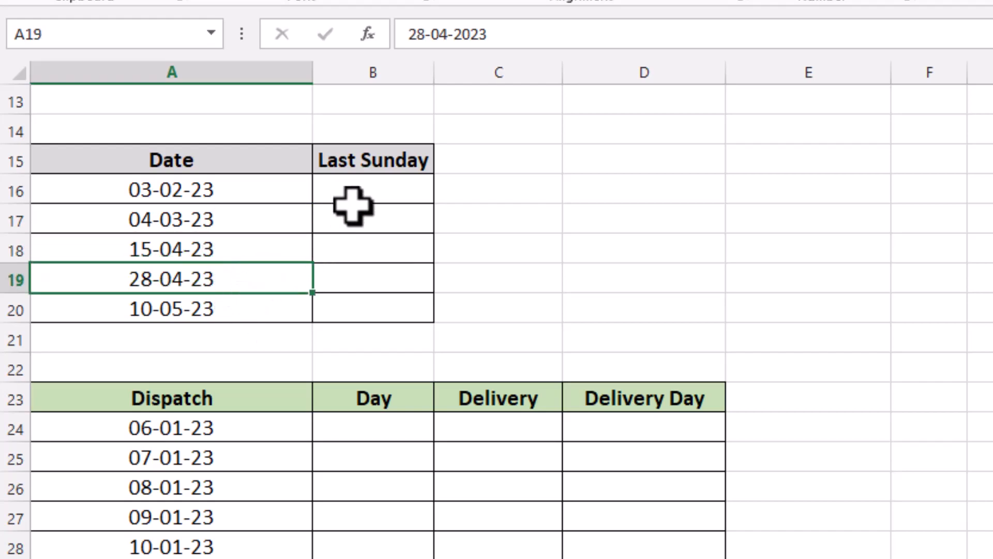
Enter the formula =A16-WEEKDAY(A16-1) in B16 to find the last Sunday before the date in A16.
left_click(370, 184)
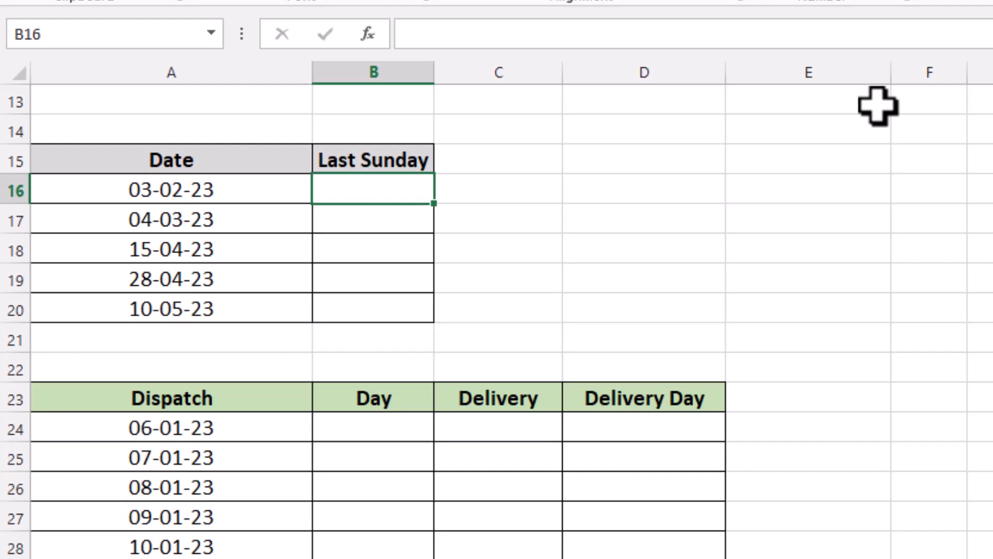
type("=")
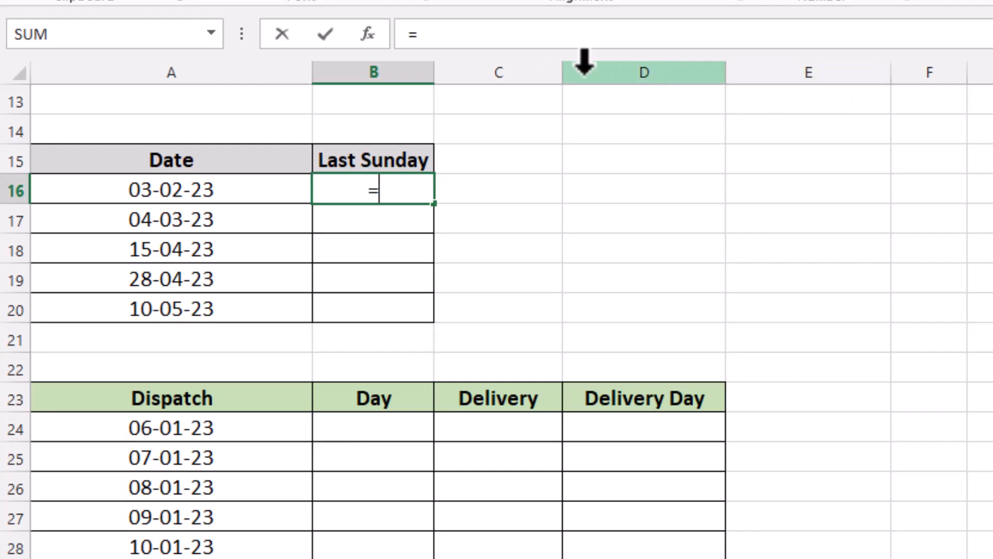
left_click(228, 182)
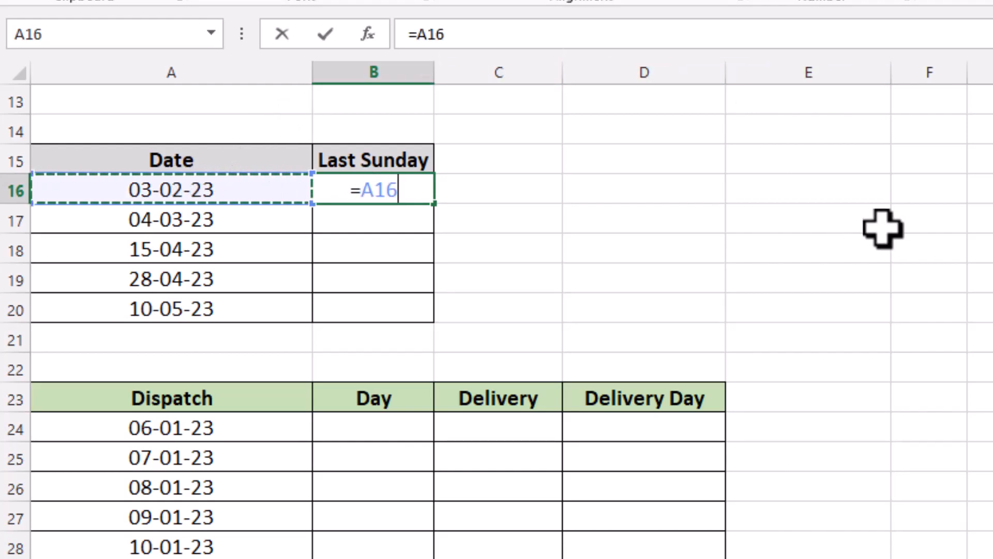
type("-")
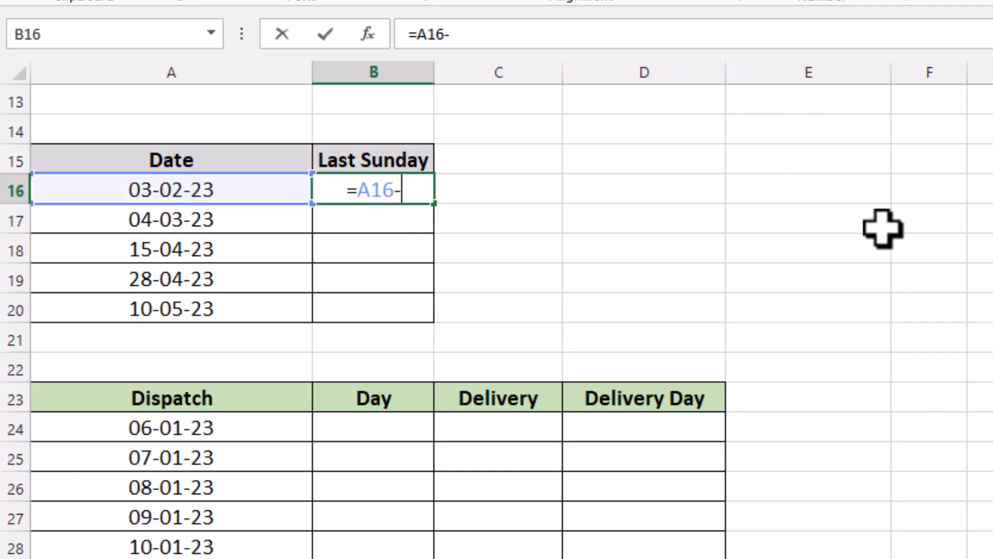
type("weekday")
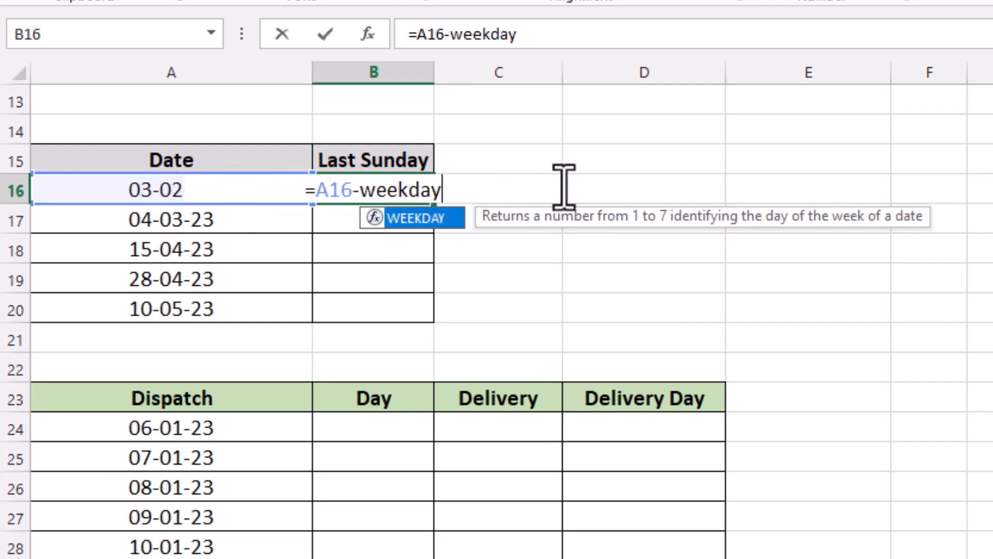
type("(")
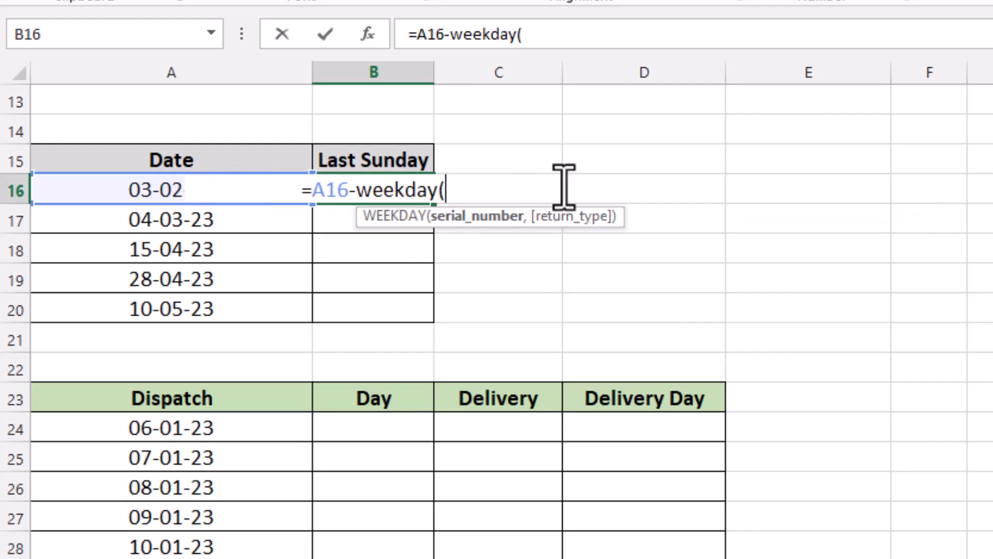
left_click(101, 190)
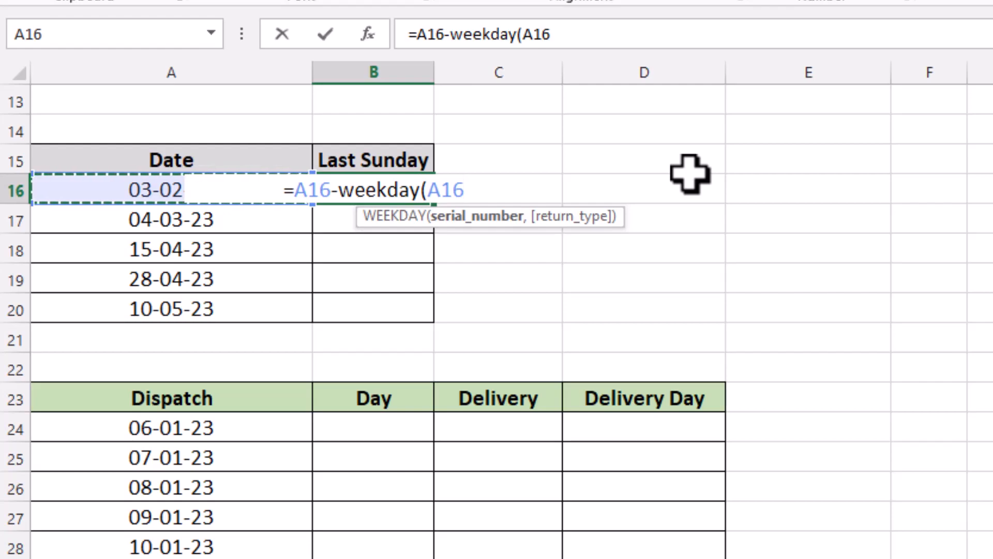
type("-1")
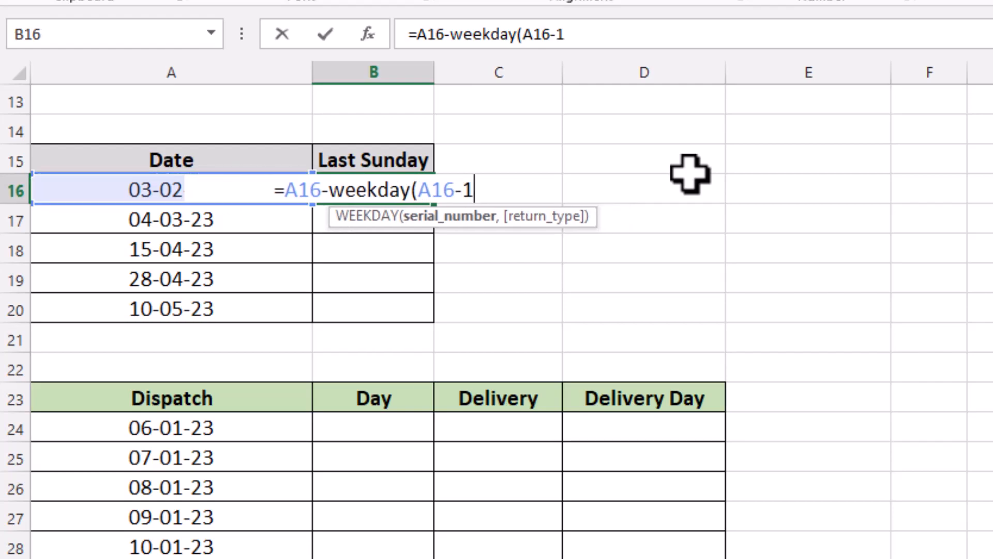
type(")")
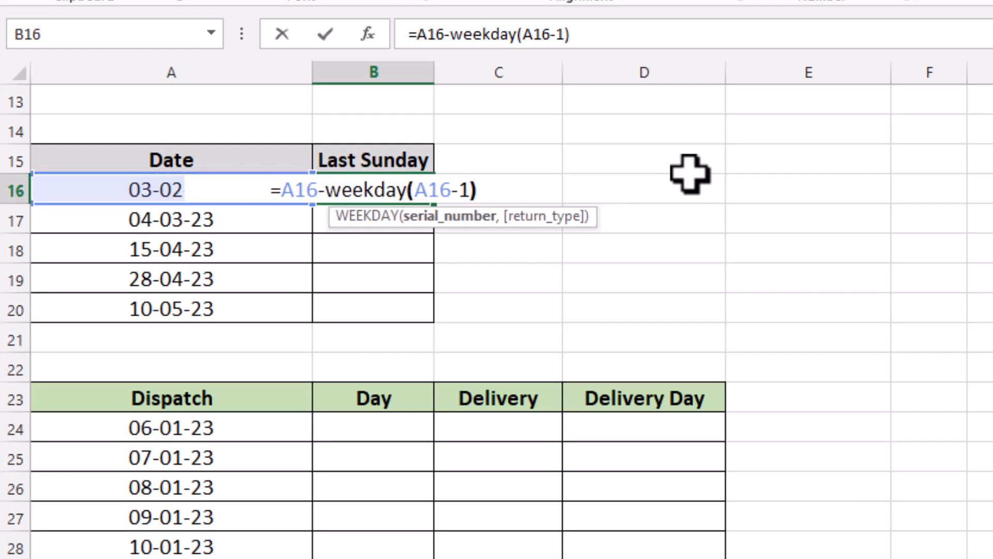
key("Return")
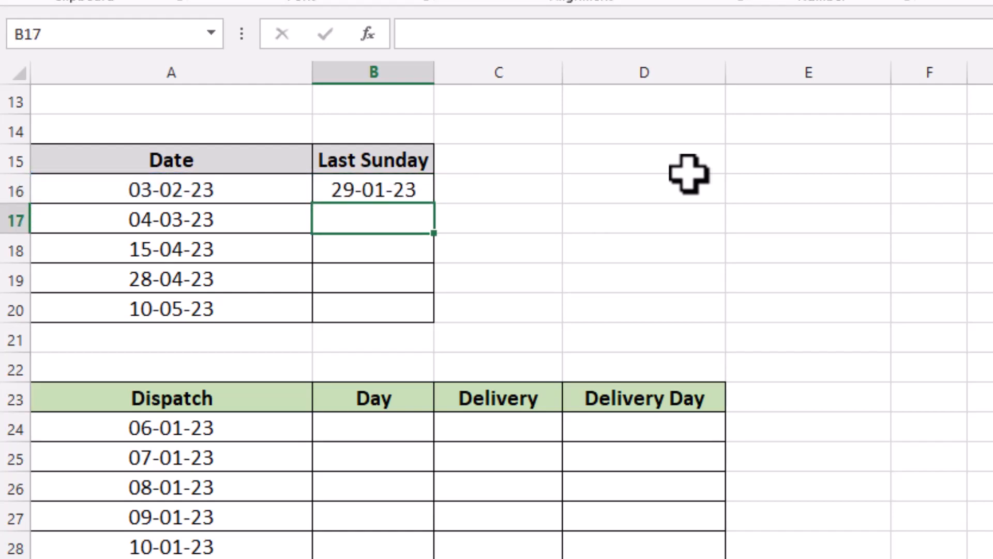
Compare the date in A16 with the last Sunday calculated in B16.
left_click(279, 193)
left_click(361, 190)
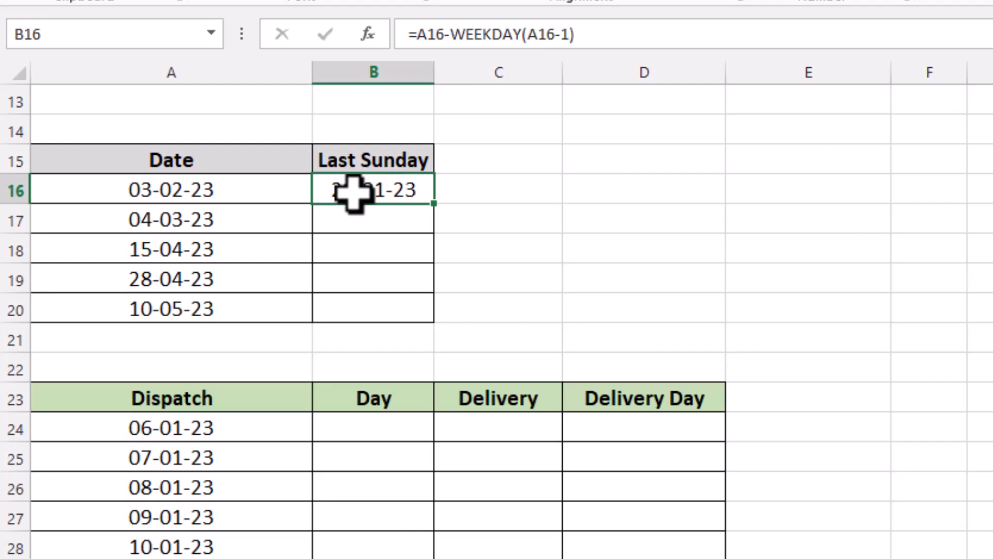
left_click(267, 193)
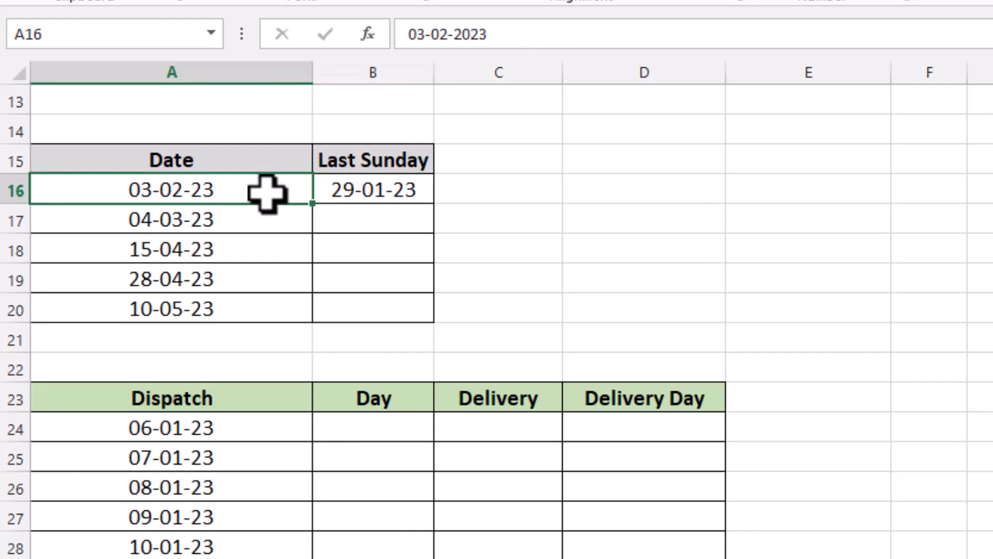
Enter the formula =TEXT(A16,"dddd") in C16 to show the day name of the date in A16.
left_click(492, 187)
type("=")
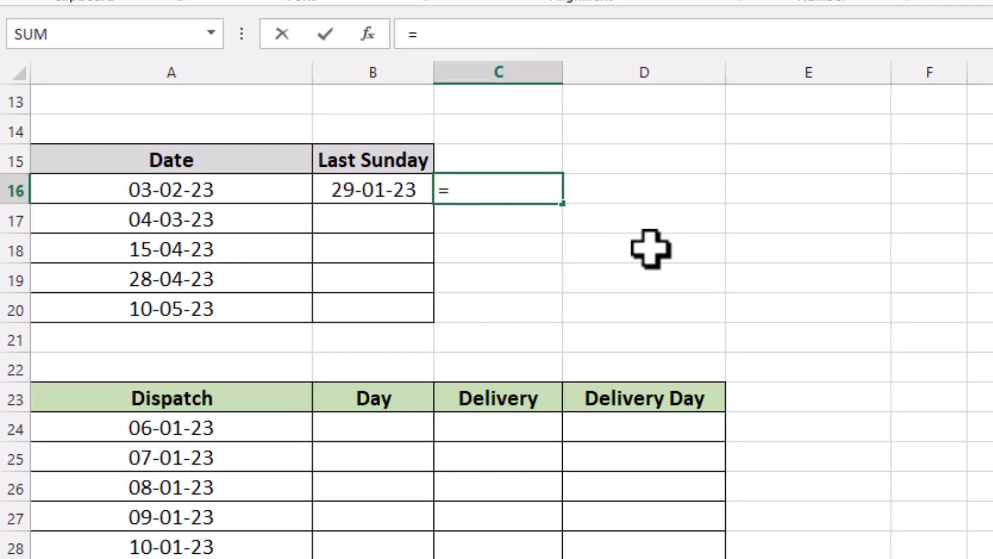
type("w")
key("BackSpace")
type("t")
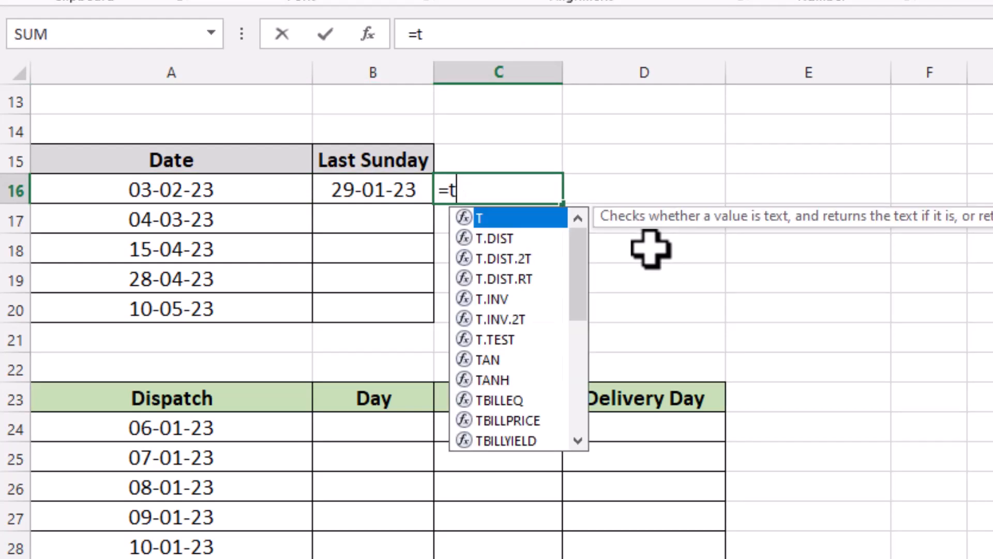
type("ext(")
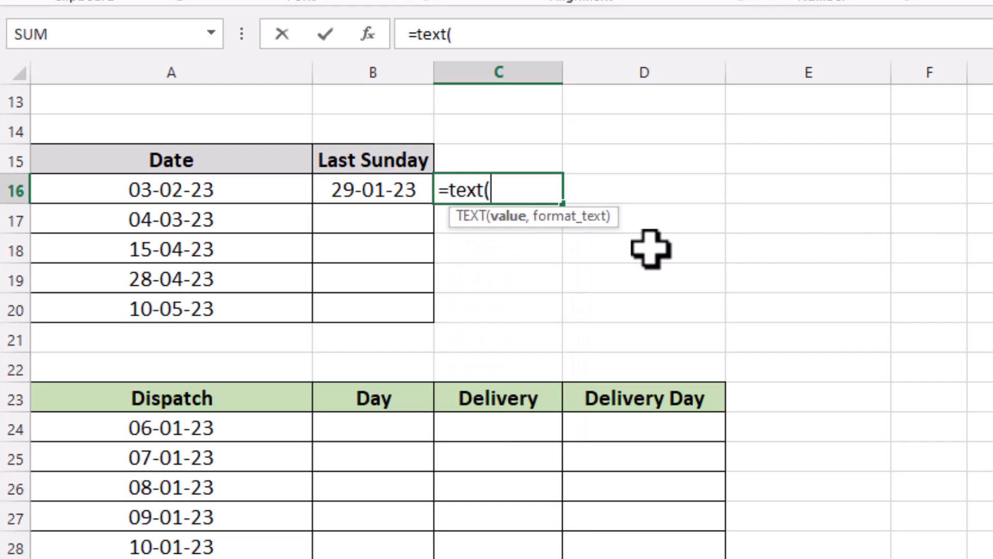
left_click(199, 182)
type("\"dddd\")")
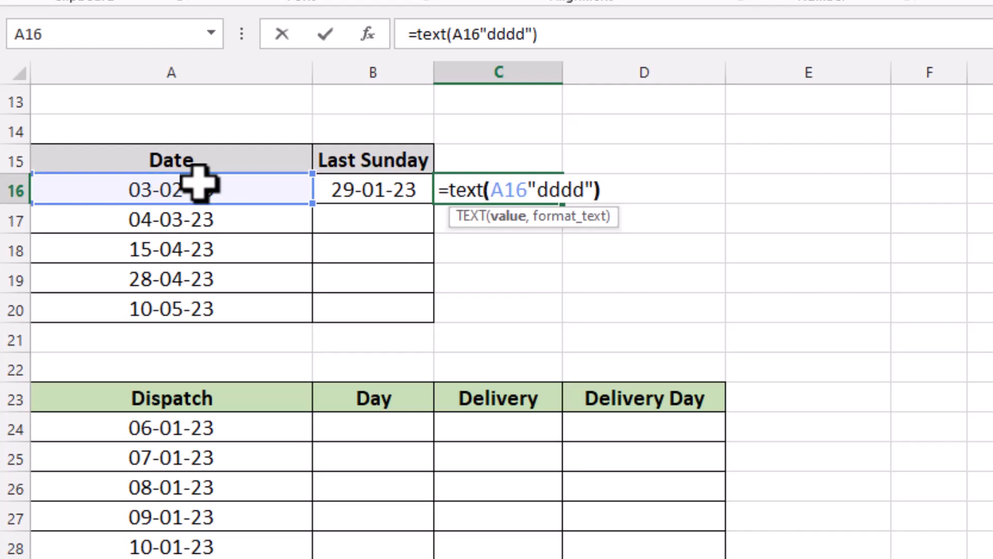
key("Return")
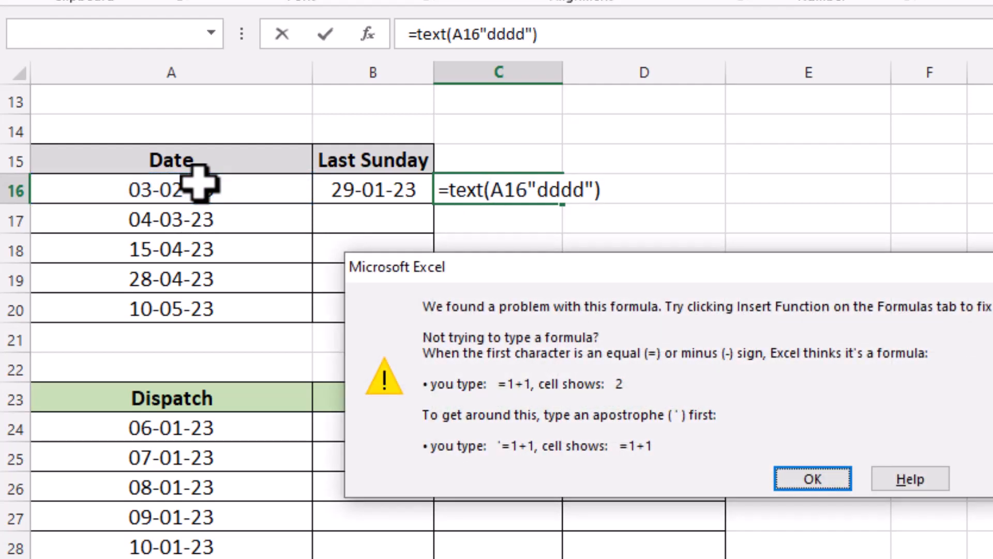
key("Return")
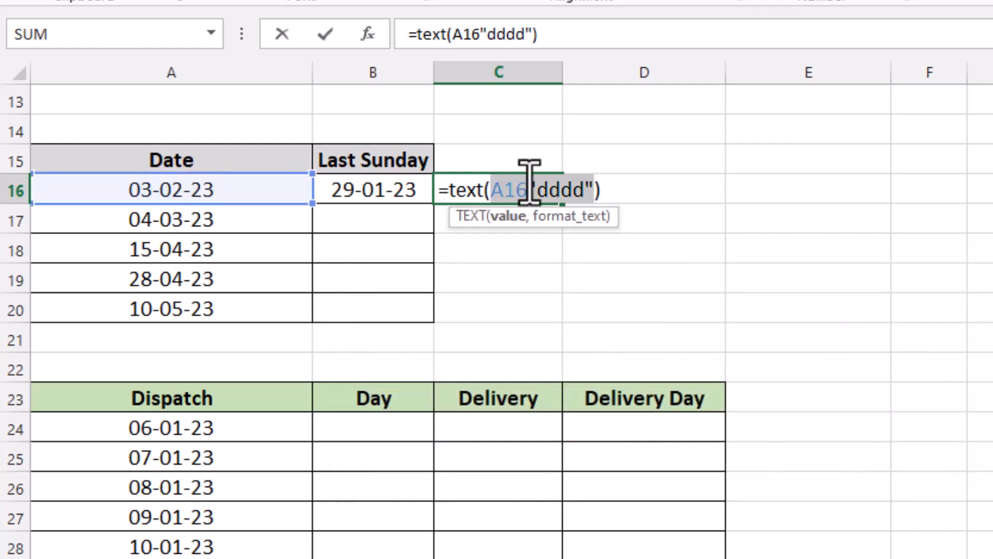
left_click(528, 187)
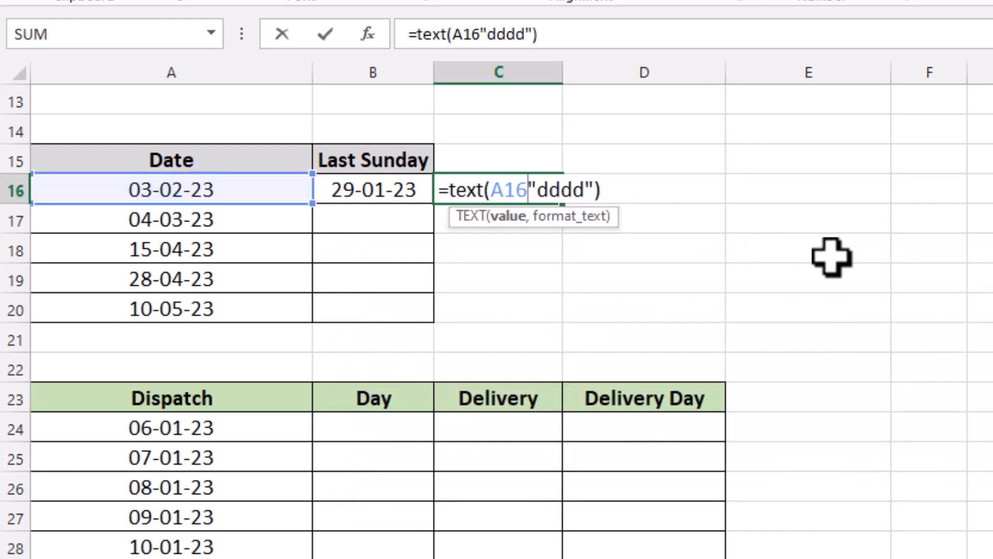
type(",")
key("Return")
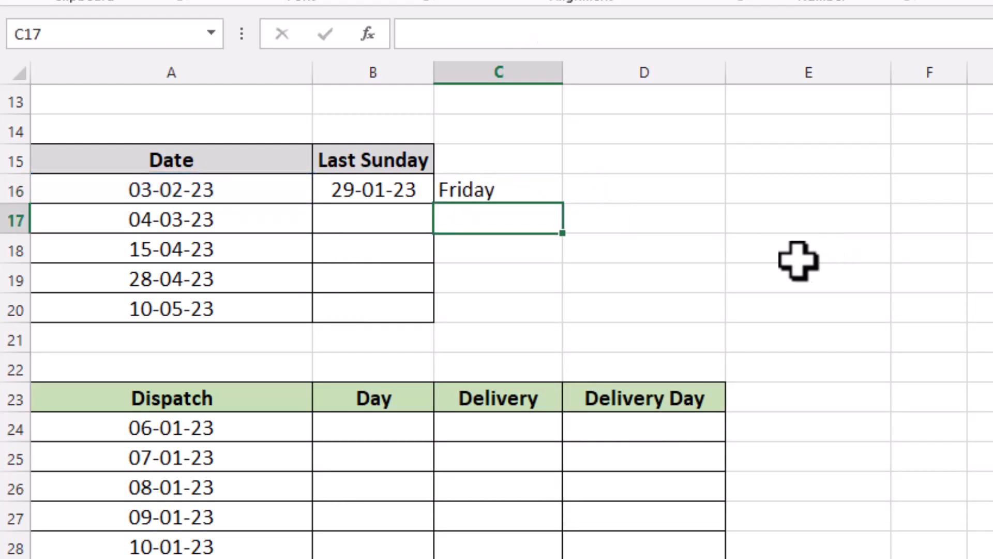
Fill the day-name formula from C16 down to C20.
left_click(528, 191)
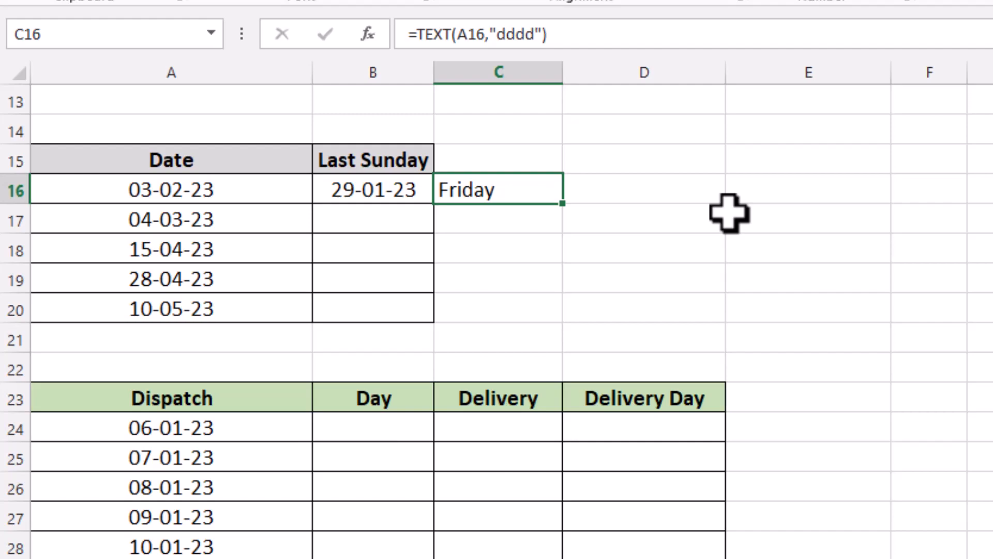
left_click(400, 223)
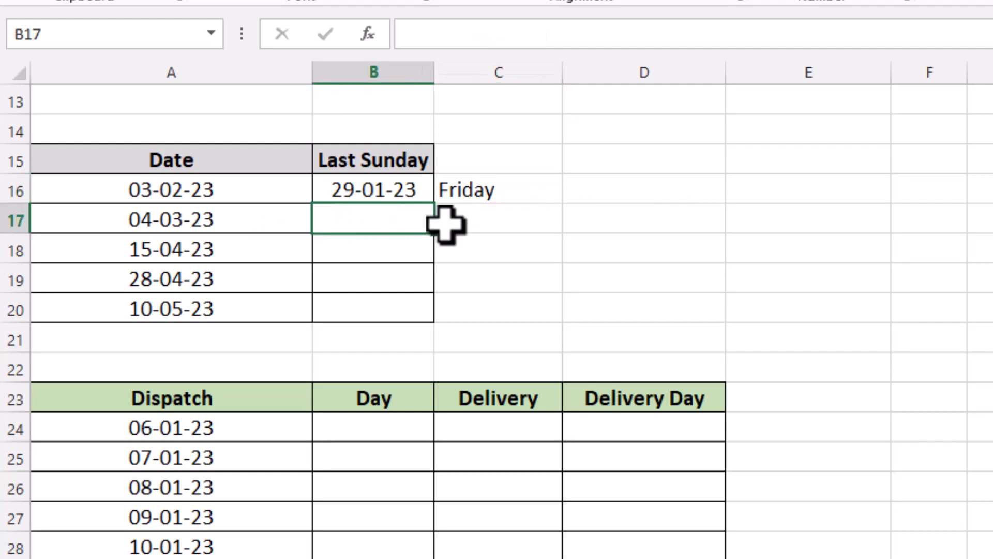
left_click(476, 220)
left_click(547, 193)
left_click_drag(564, 205, 561, 333)
left_click(491, 223)
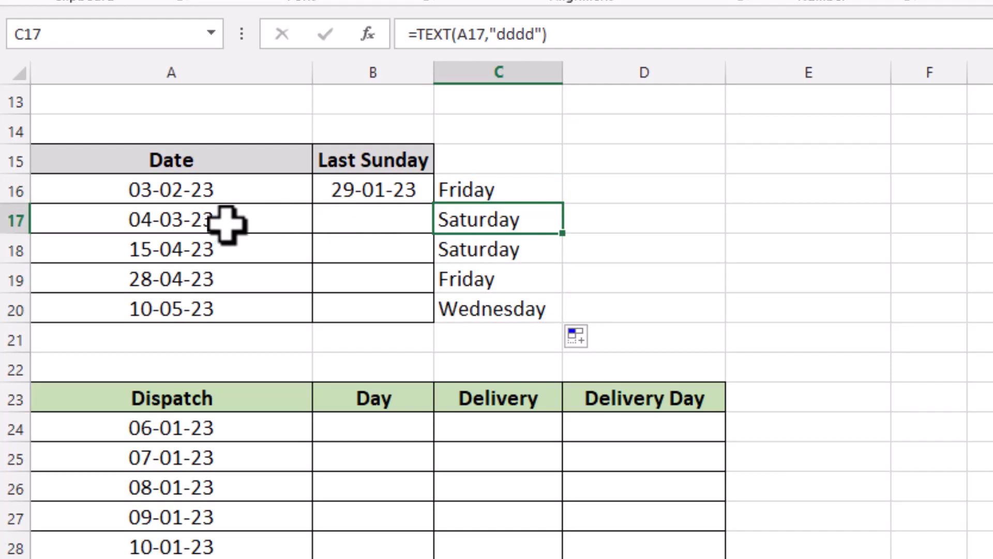
Fill the last-Sunday formula from B16 down to B17 and compare it with the day names in column C.
left_click(364, 189)
left_click_drag(435, 204, 434, 236)
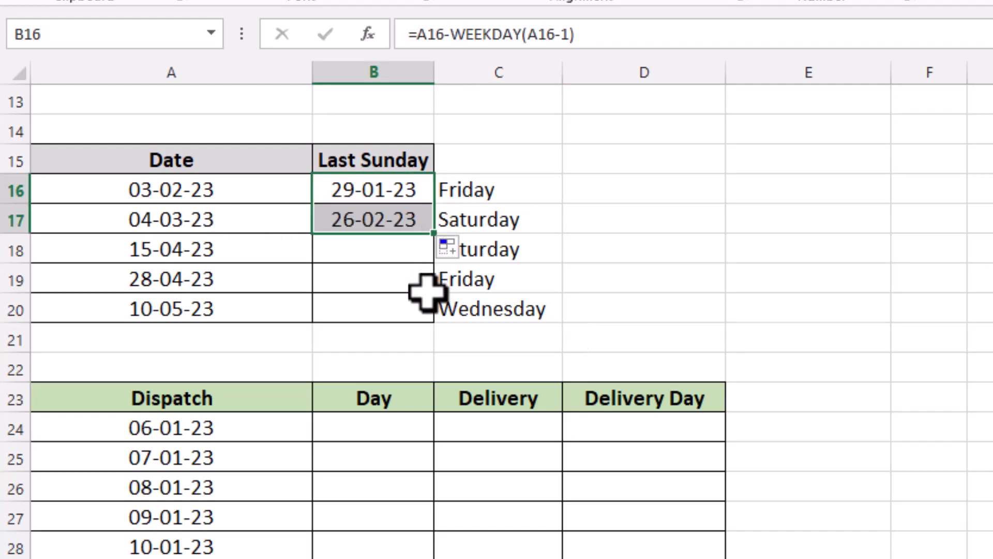
left_click(520, 249)
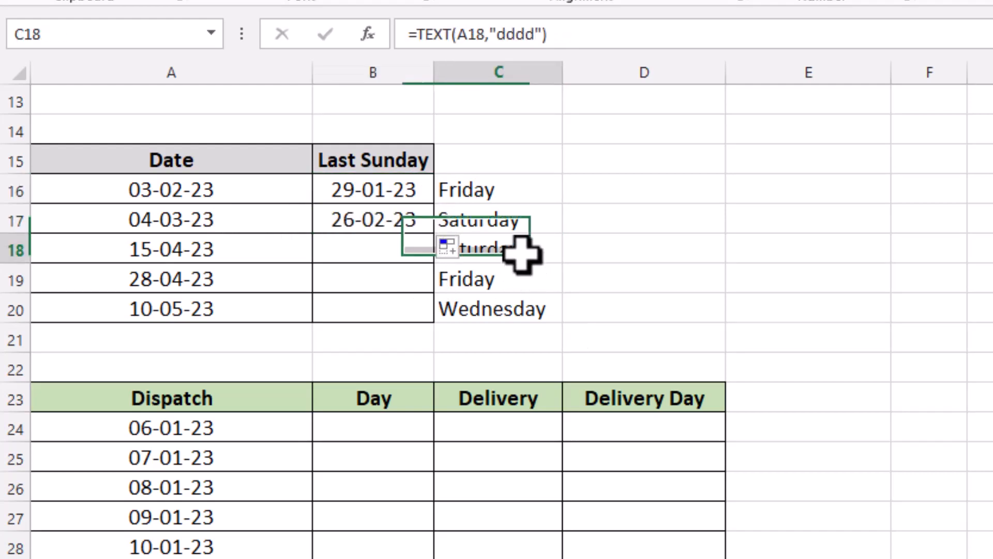
left_click(544, 279)
left_click(608, 258)
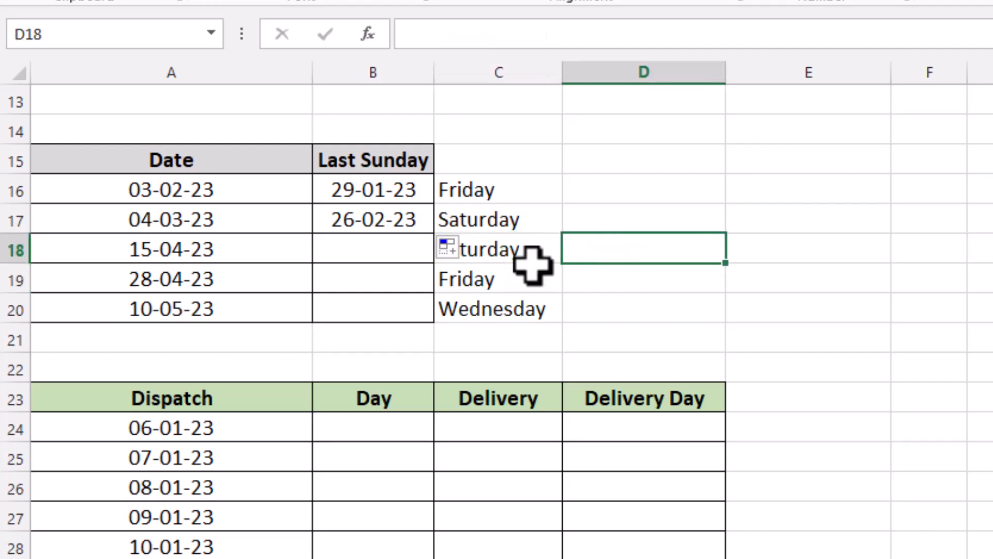
left_click(506, 222)
left_click(520, 249)
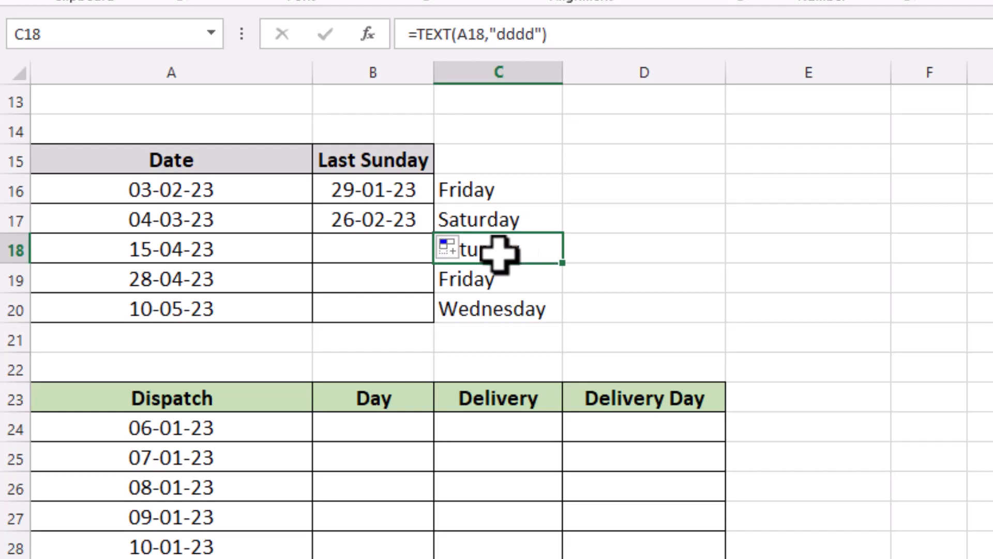
Copy the last-Sunday formula from B17 into B18 and fill it down to B20.
left_click(373, 254)
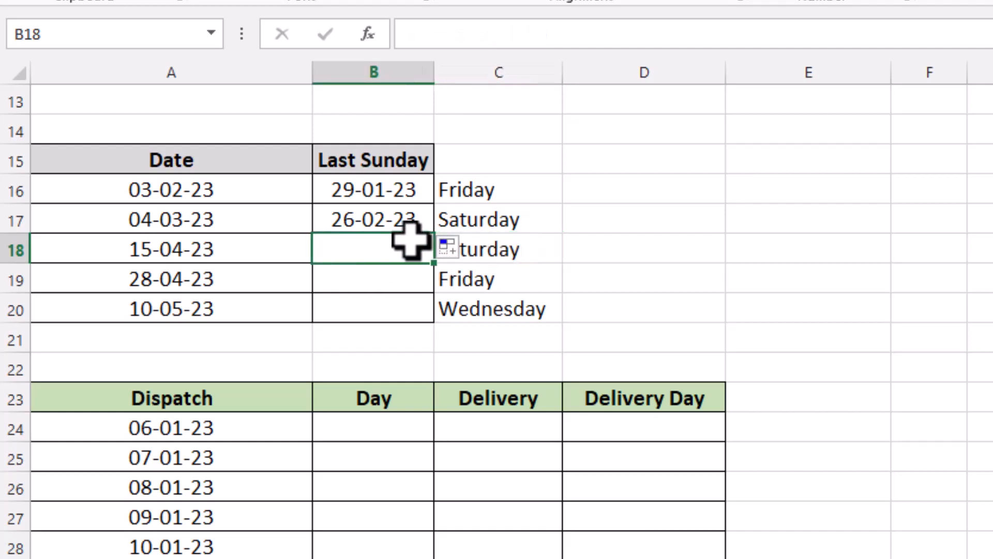
key("ctrl+d")
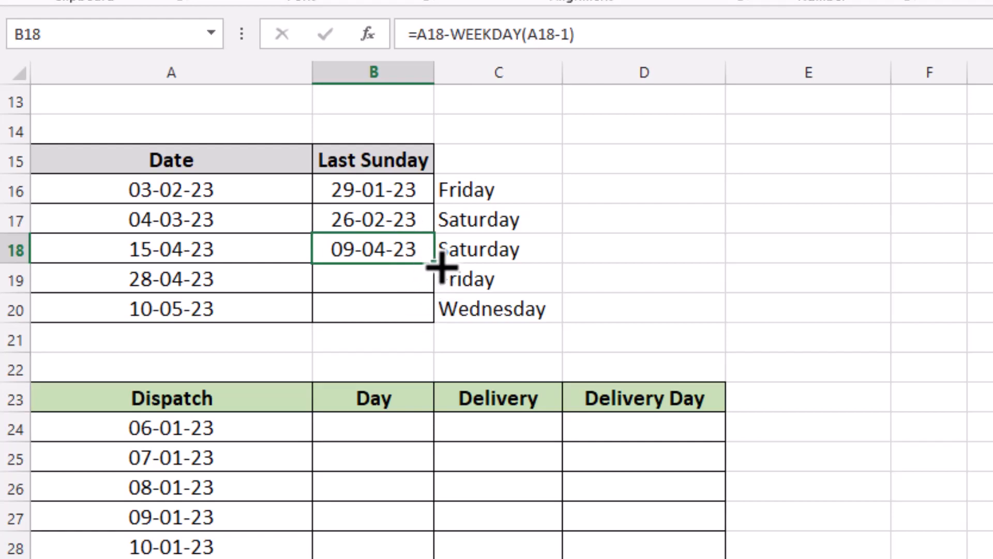
left_click_drag(433, 263, 445, 313)
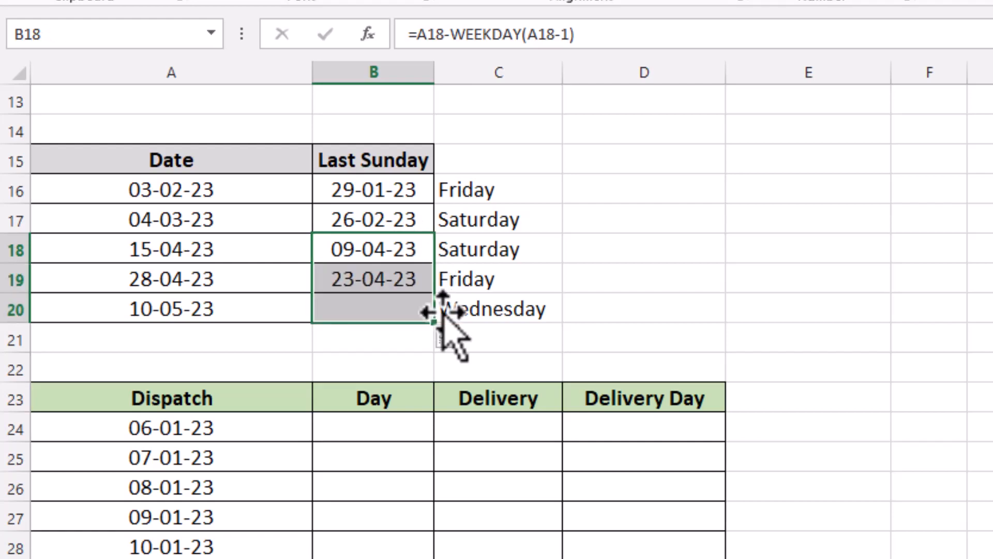
Compare the last Sunday in B19 with its day name in C19 and review the formula in B16.
left_click(499, 279)
left_click(406, 280)
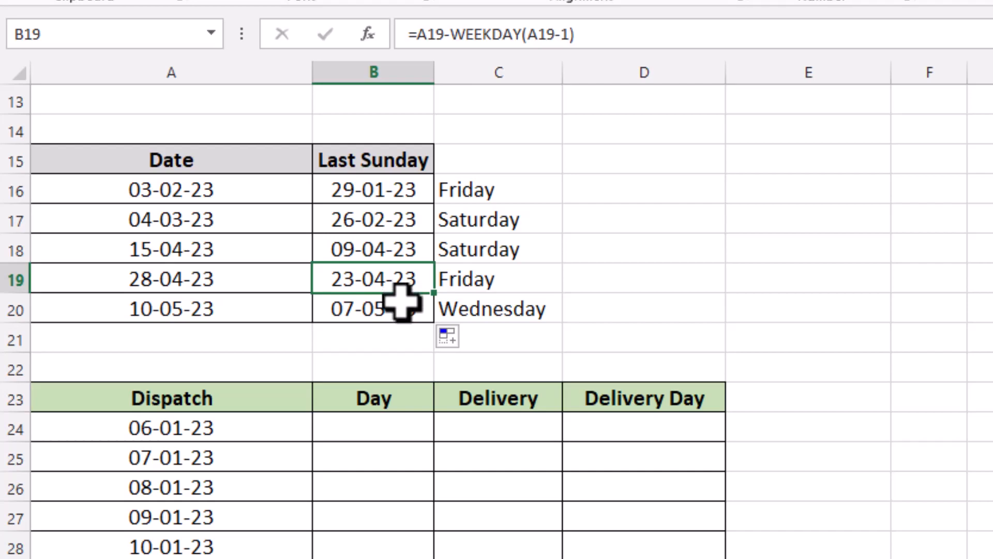
left_click(402, 194)
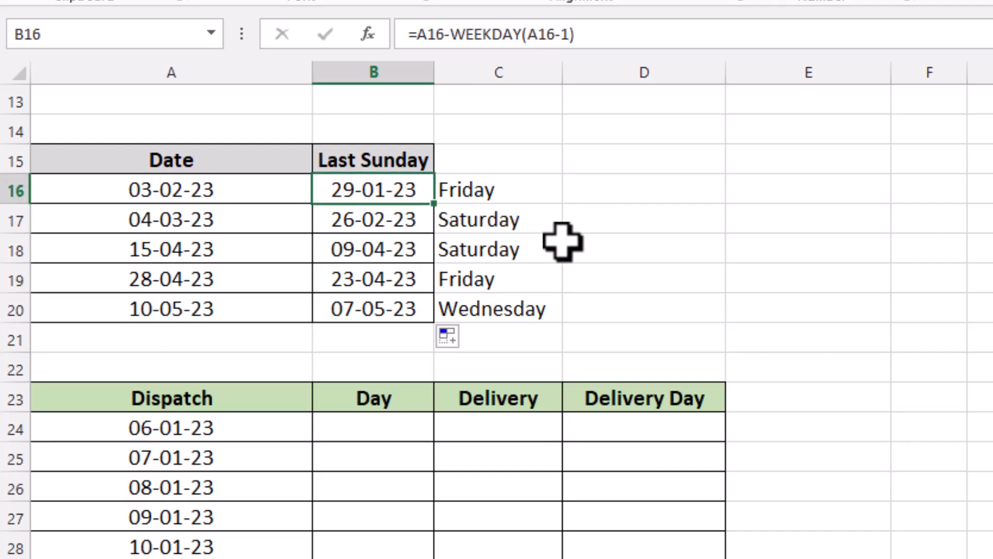
key("F2")
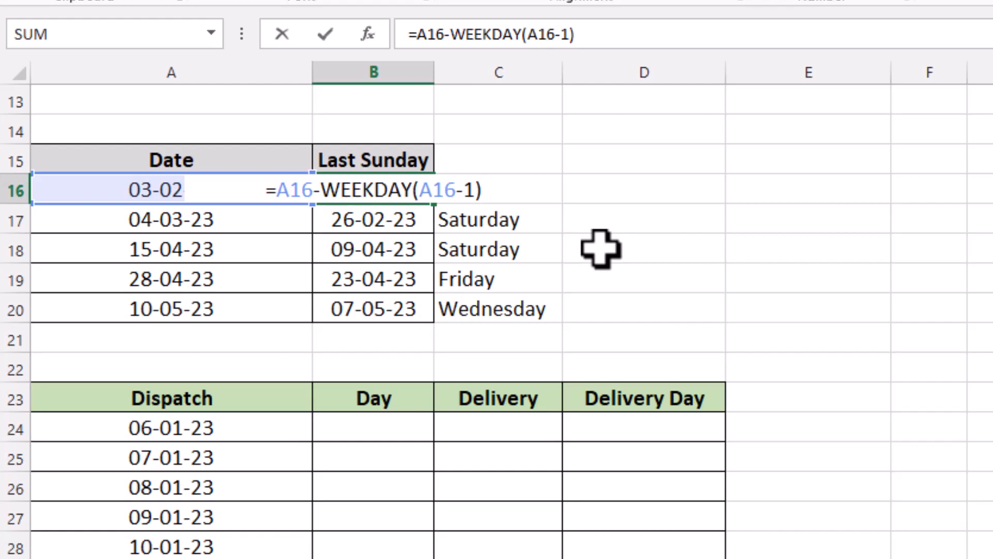
key("ctrl+Return")
Enter the formula =TEXT(A24,"dddd") in B24 to show the day name of the first dispatch date.
scroll(620, 269, "down", 2)
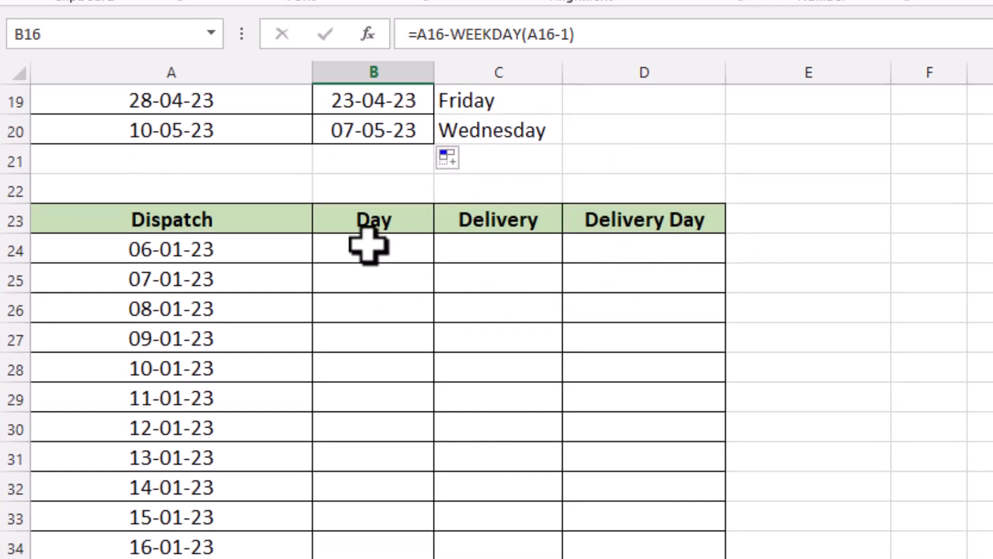
left_click(368, 248)
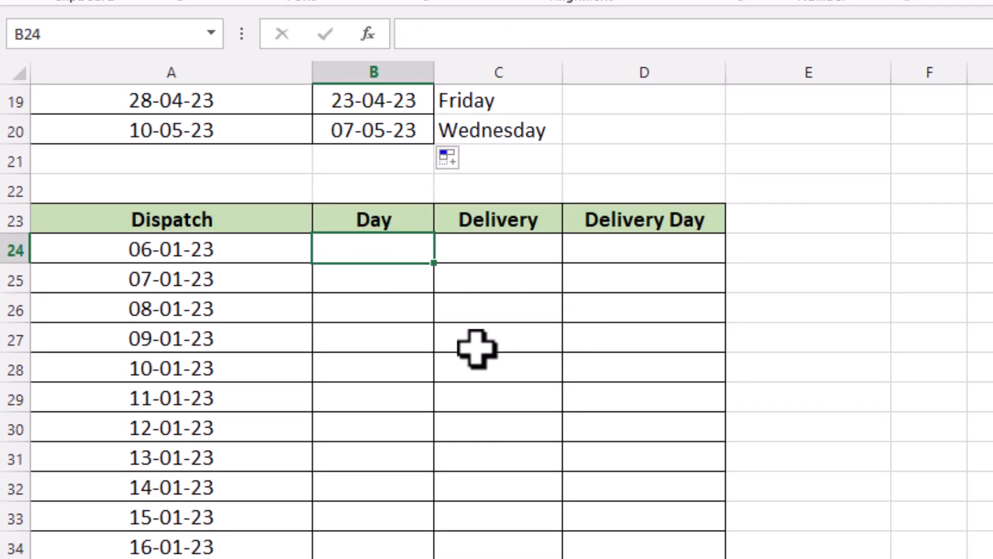
left_click(263, 259)
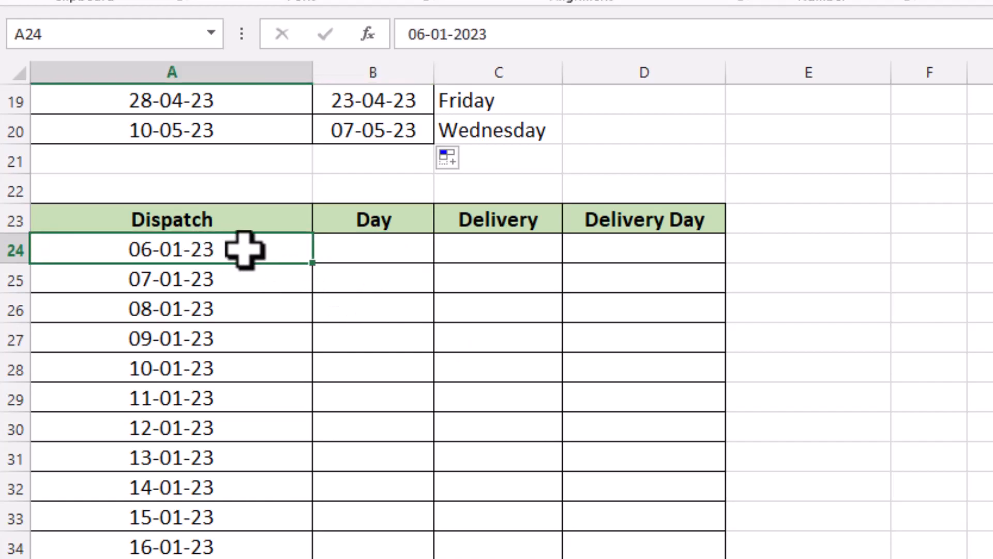
left_click(380, 250)
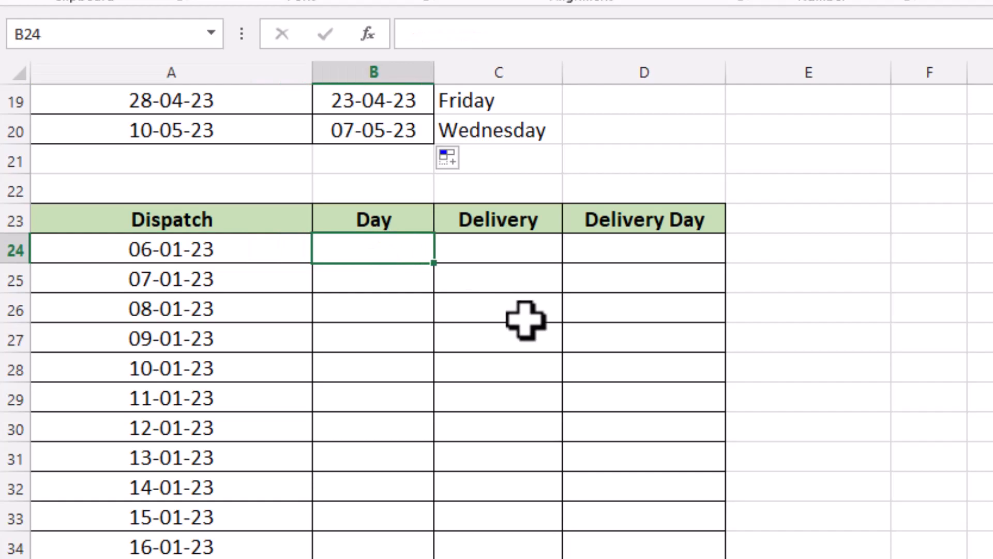
type("=text")
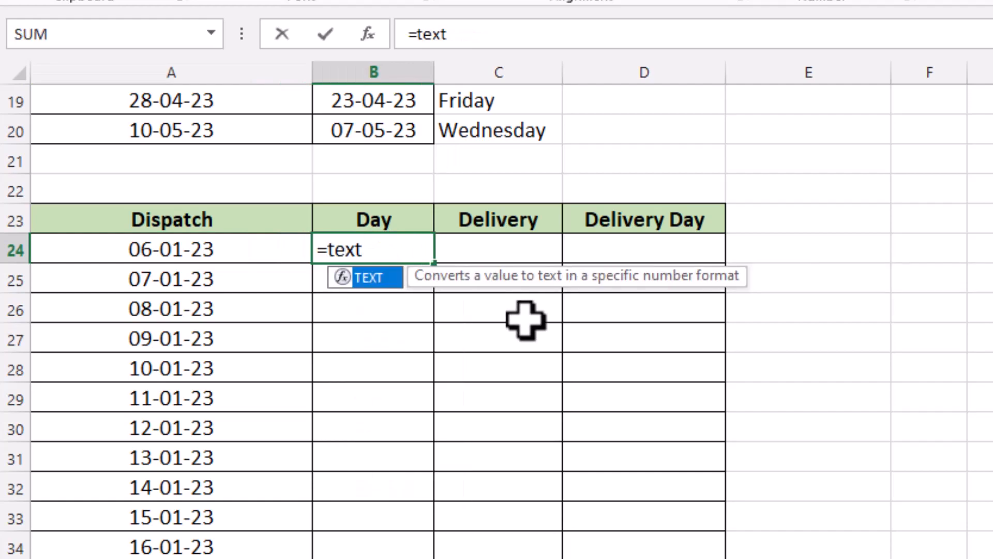
type("(")
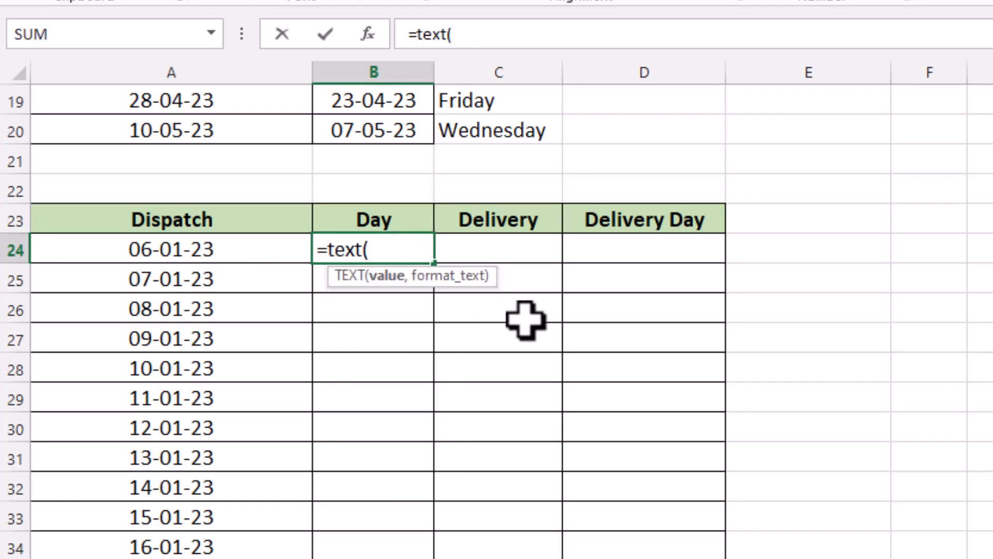
left_click(287, 243)
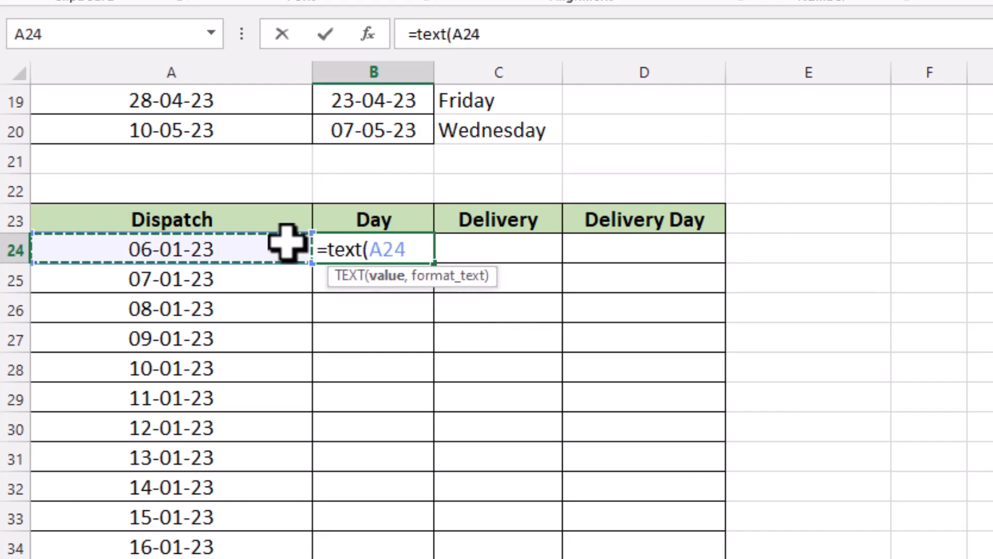
type(",\"")
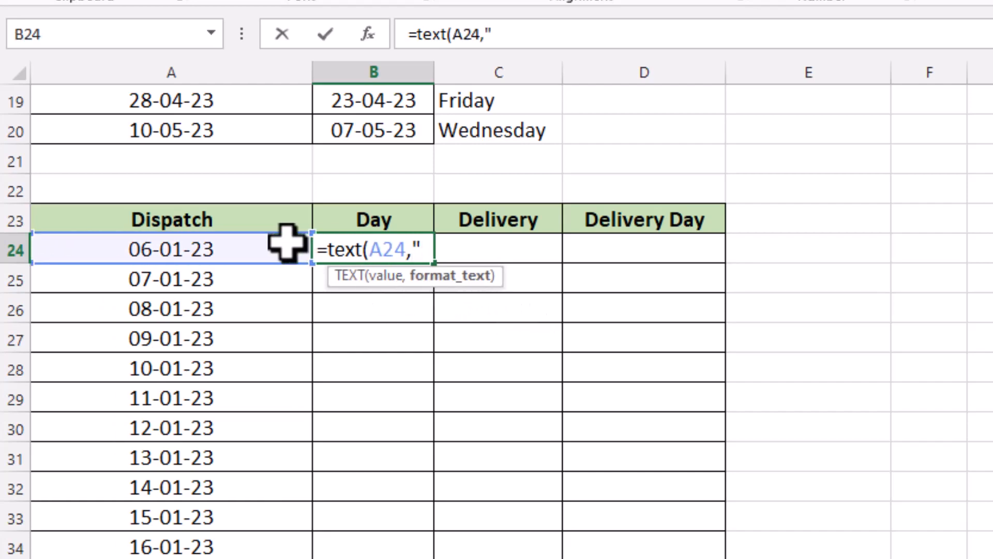
type("dddd\")")
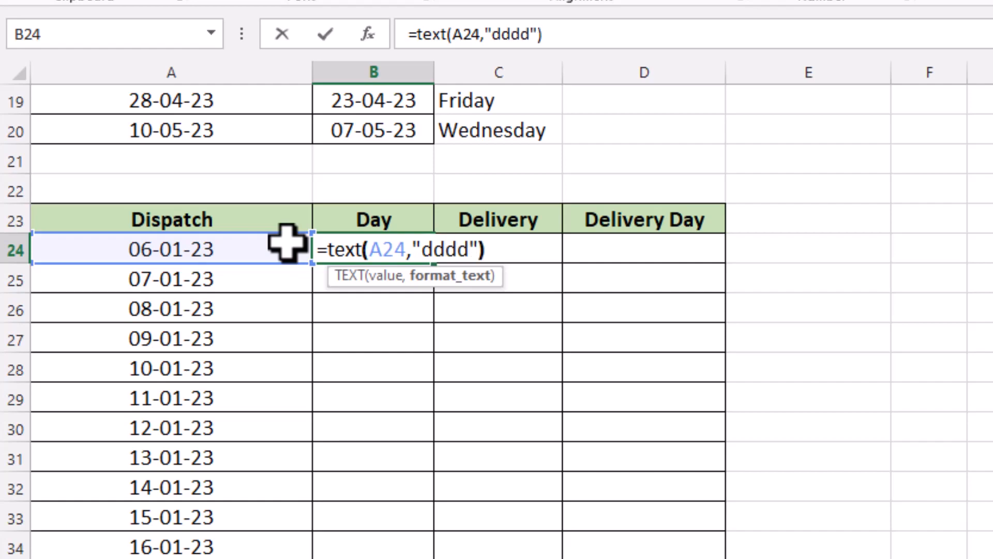
key("Return")
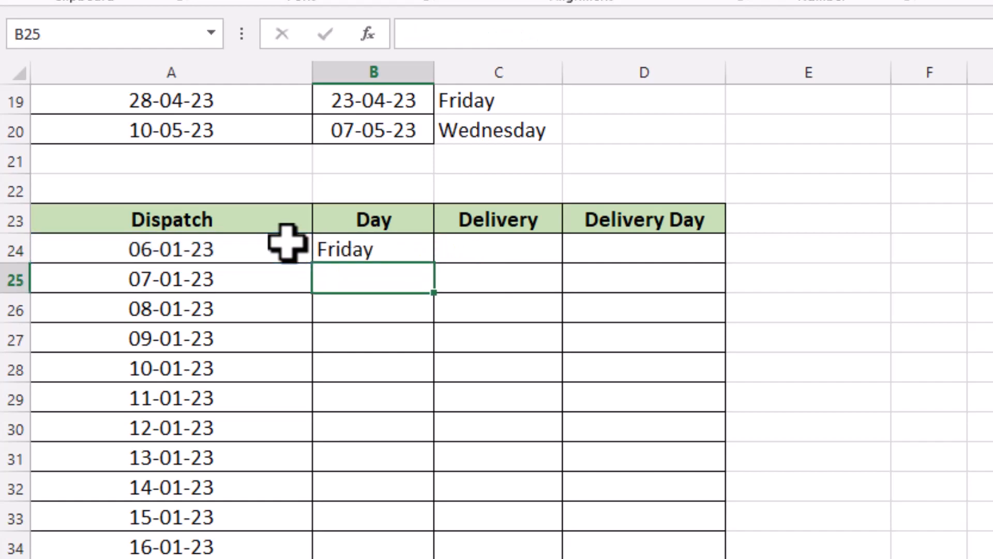
Fill the day-name formula from B24 down the Day column of the Dispatch table and check cells B26 to B30.
left_click(357, 248)
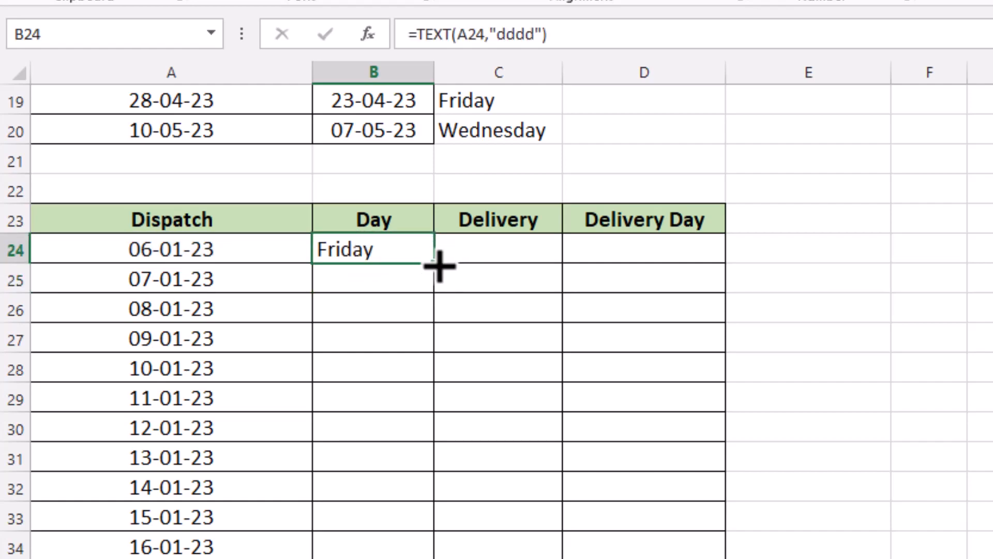
left_click_drag(439, 265, 441, 558)
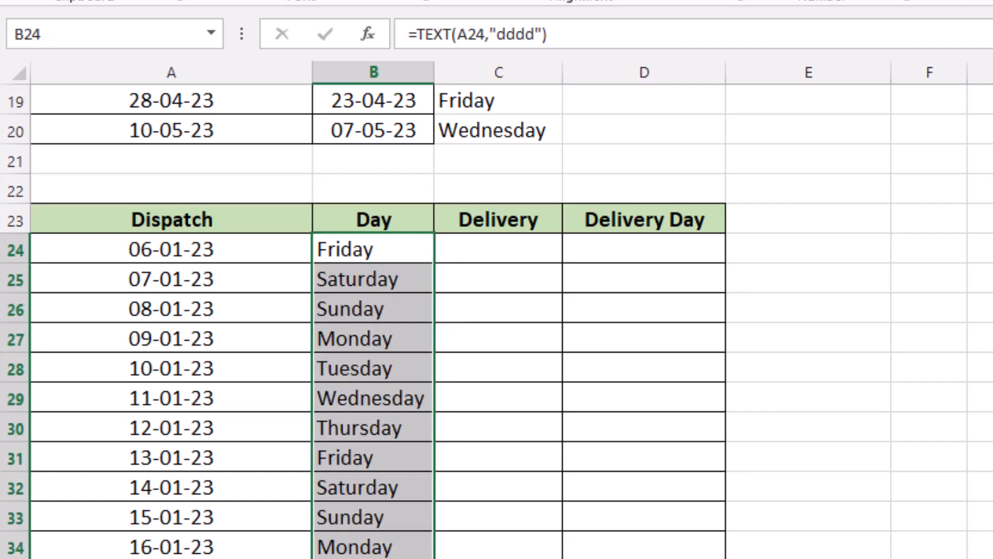
left_click(390, 312)
left_click(390, 339)
left_click(392, 369)
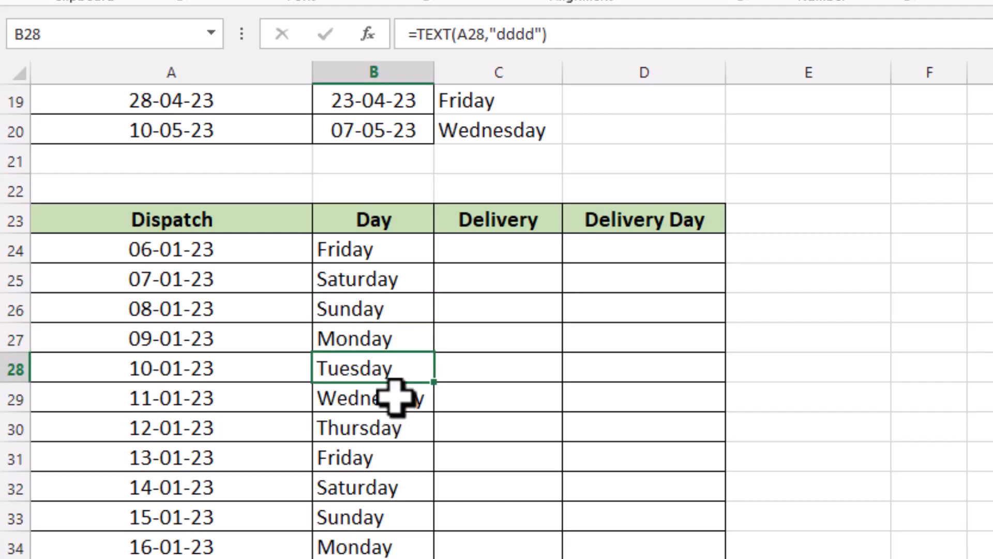
left_click(393, 399)
left_click(393, 428)
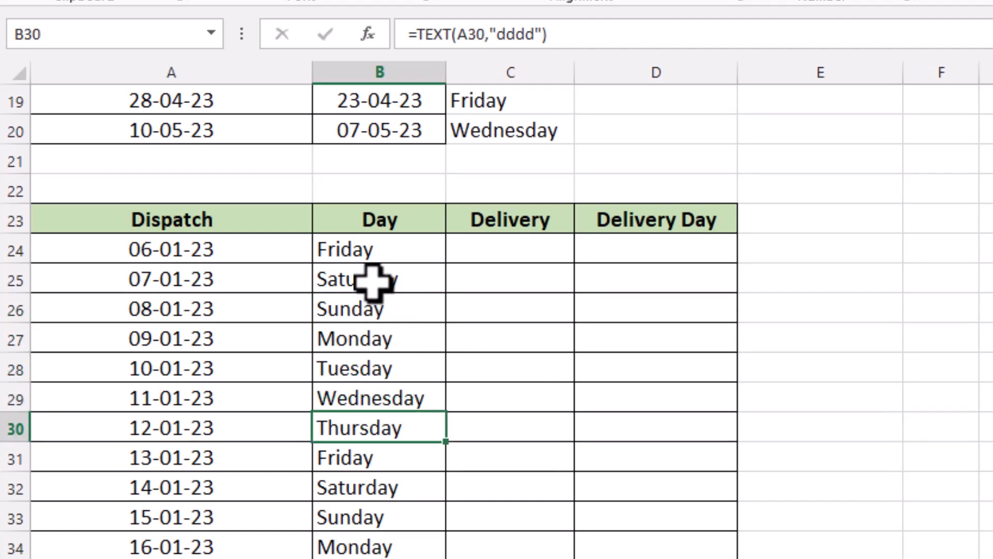
Compare the Friday, Saturday and Sunday dispatch rows 24 to 26 with their blank Delivery and Delivery Day cells.
left_click(375, 309)
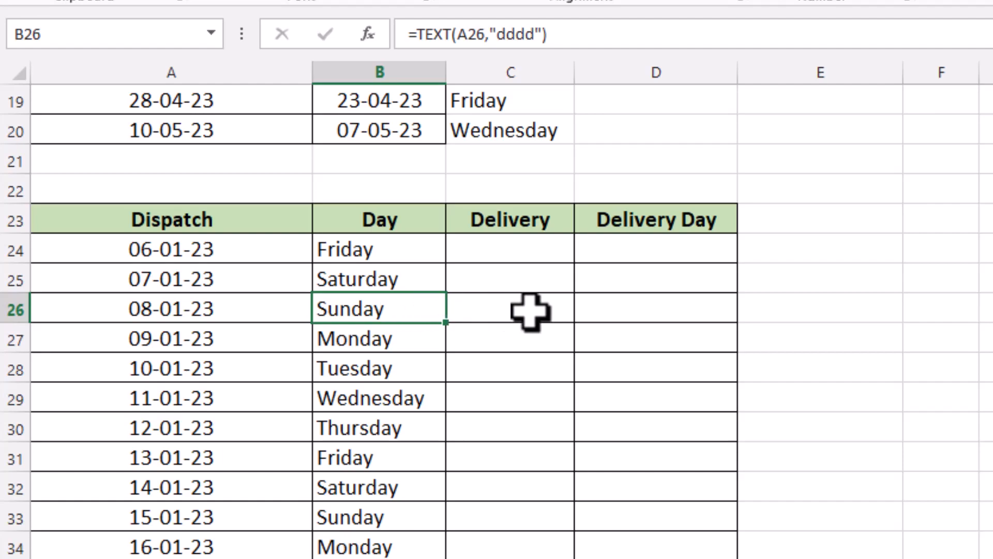
left_click(626, 314)
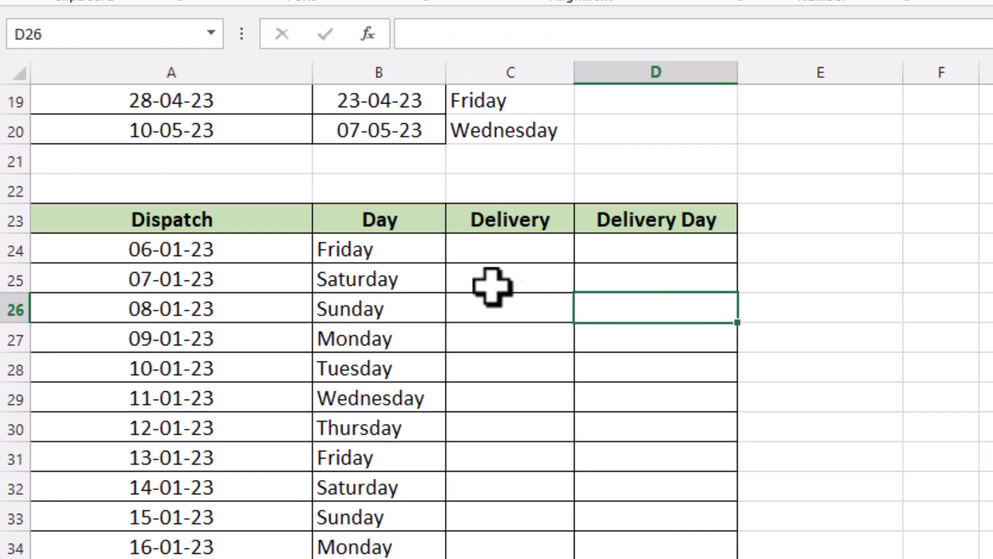
left_click(393, 281)
left_click(603, 279)
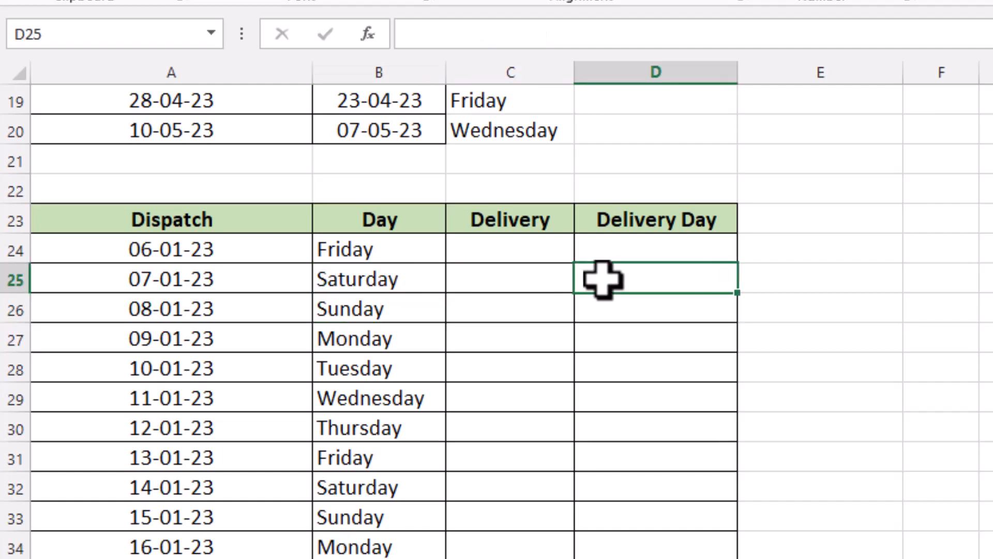
left_click_drag(411, 279, 410, 310)
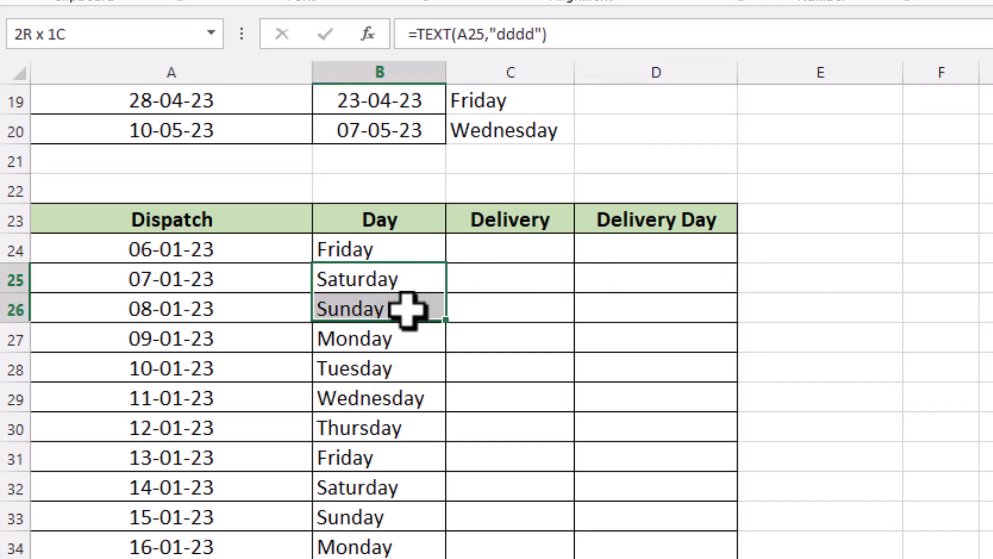
left_click(401, 250)
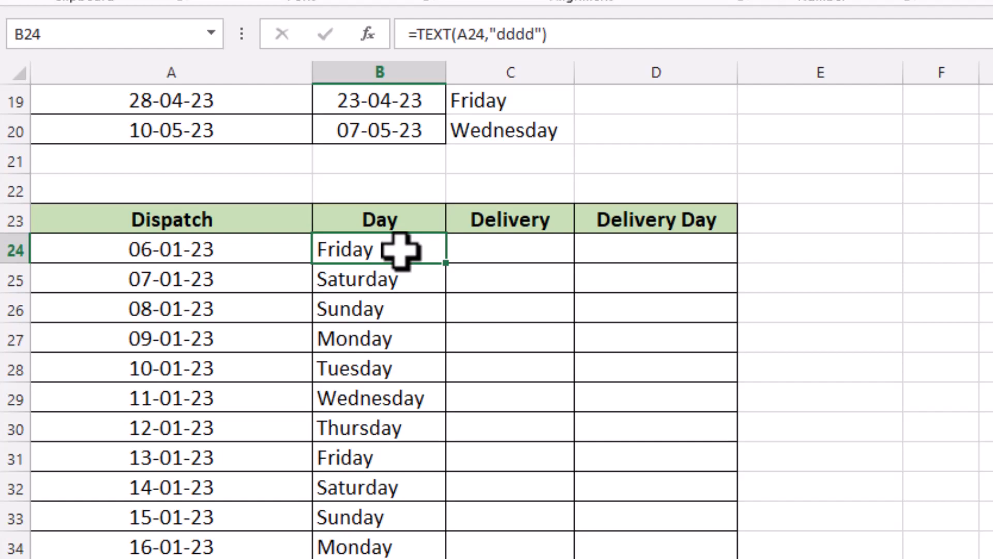
left_click(649, 252)
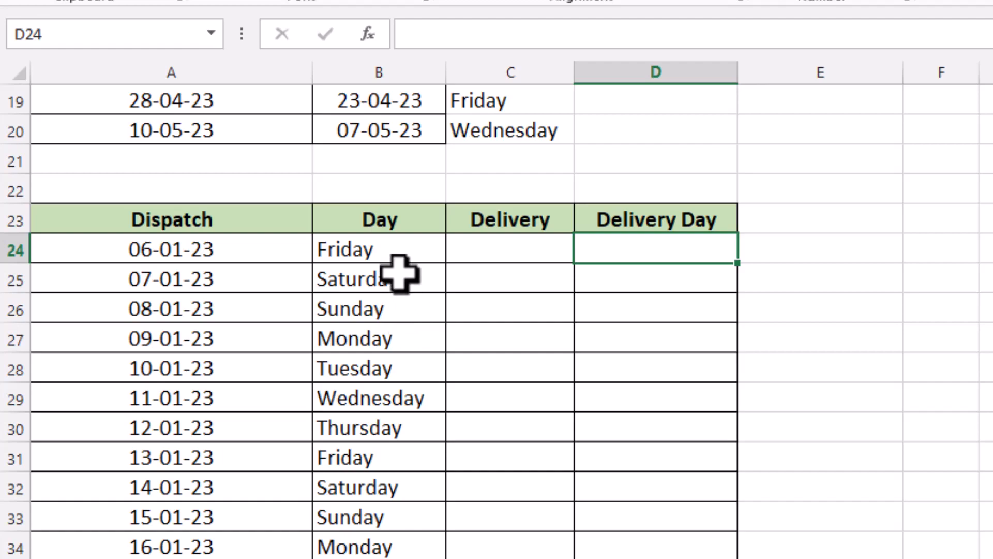
left_click(395, 247)
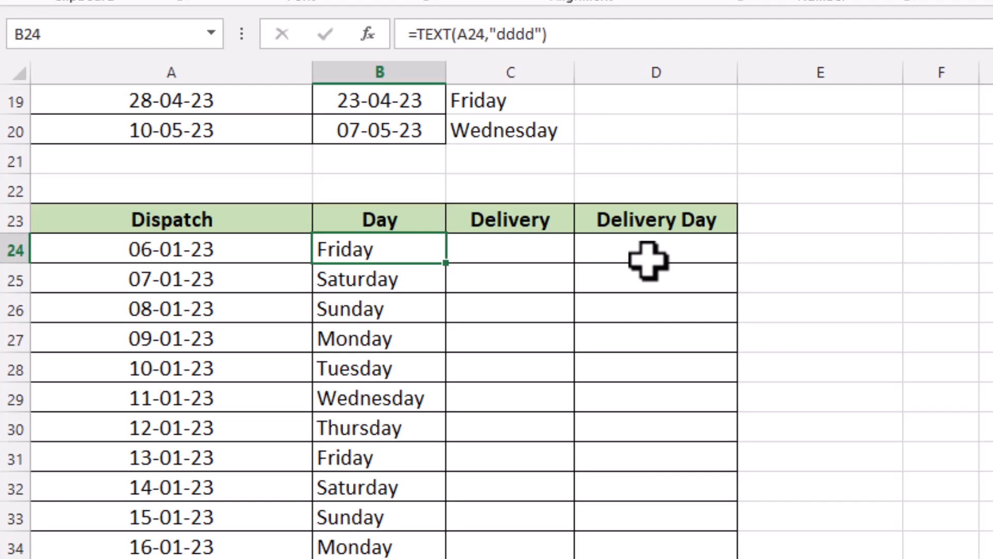
left_click(516, 253)
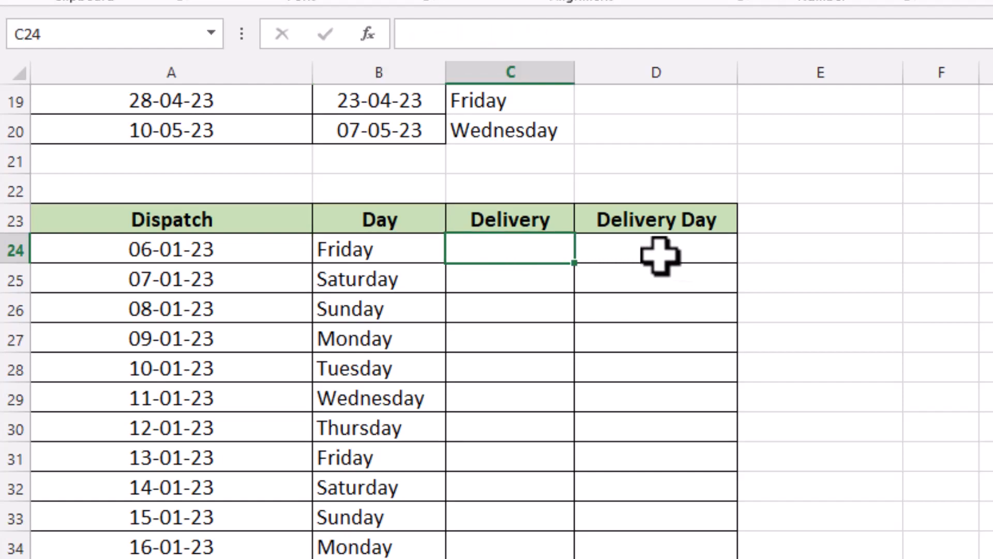
left_click(616, 251)
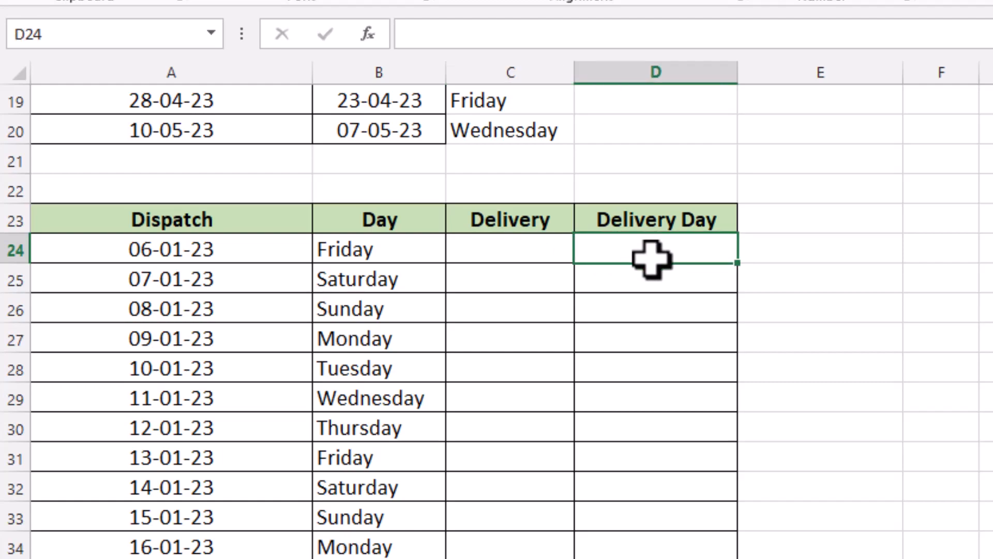
type("=")
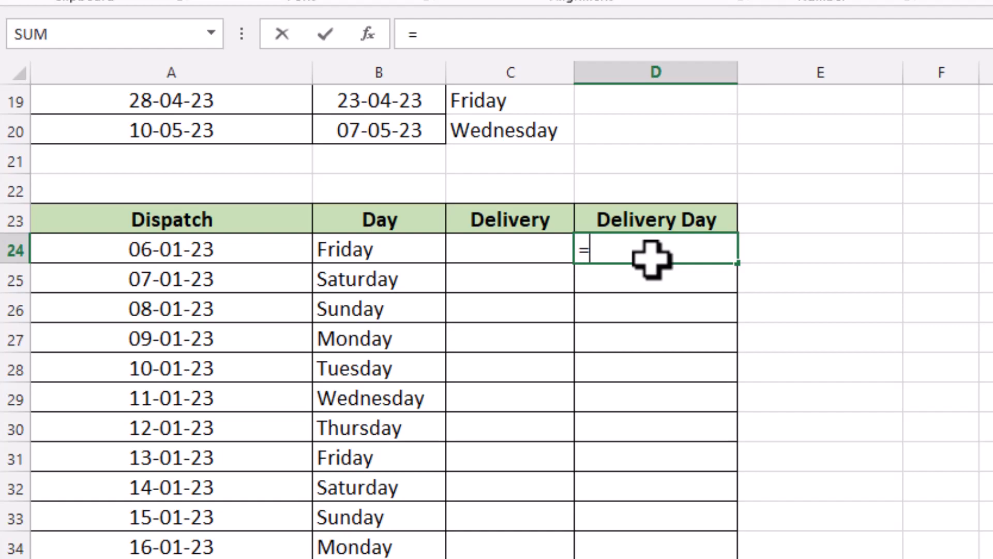
type("weekday")
key("BackSpace")
key("BackSpace")
key("BackSpace")
key("BackSpace")
key("BackSpace")
key("BackSpace")
key("BackSpace")
key("Escape")
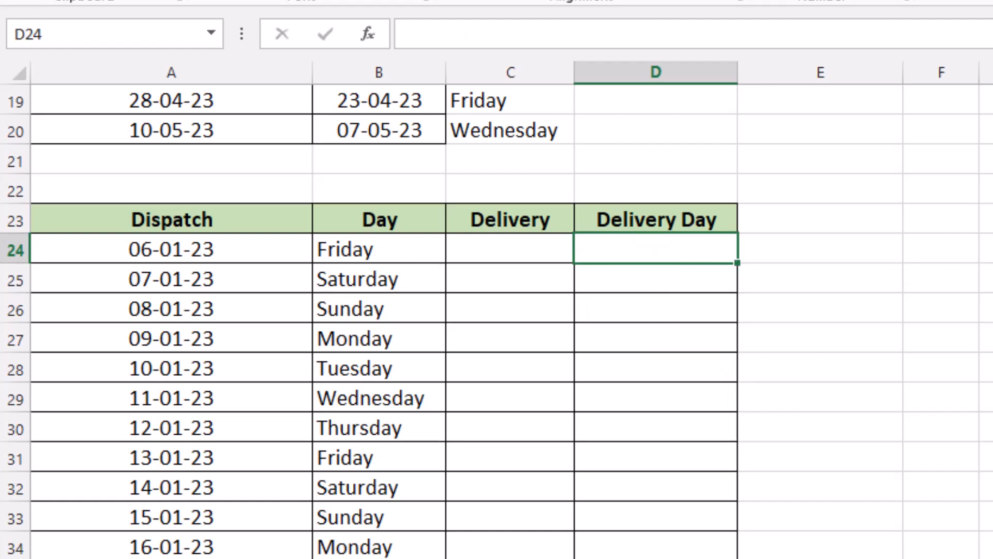
Enter the formula =TEXT(C24,"dddd") in D24 and fill it down the Delivery Day column.
type("=")
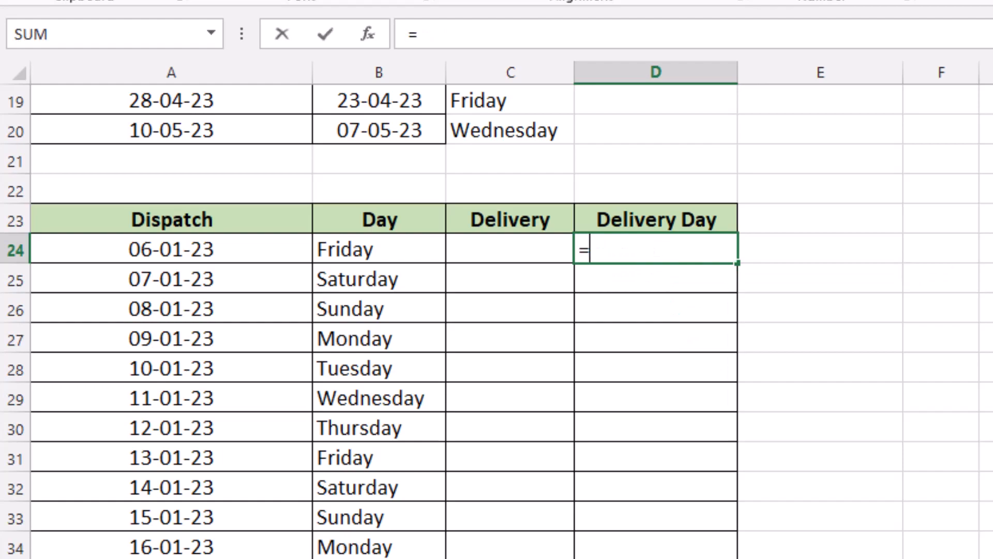
type("text(")
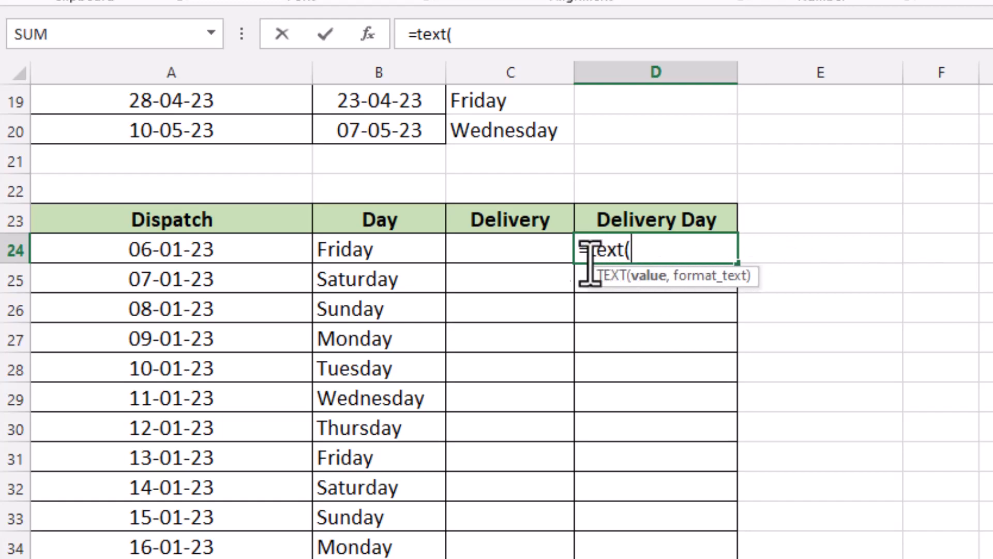
left_click(531, 252)
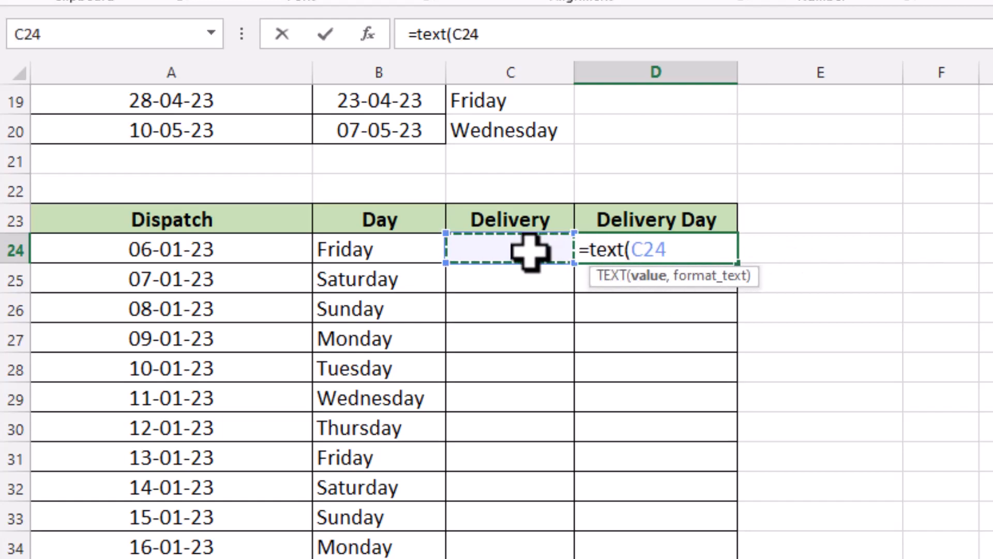
type(",\"")
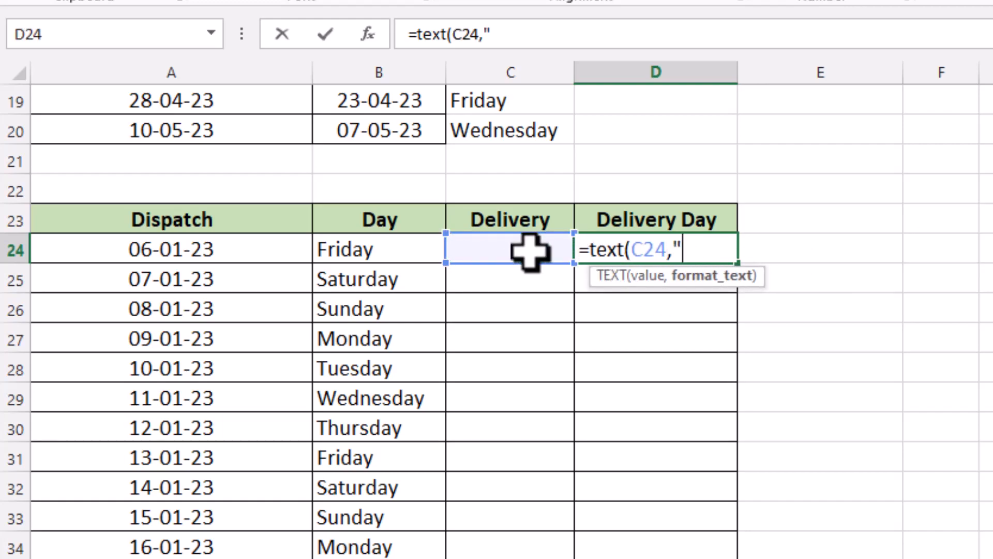
type("dddd")
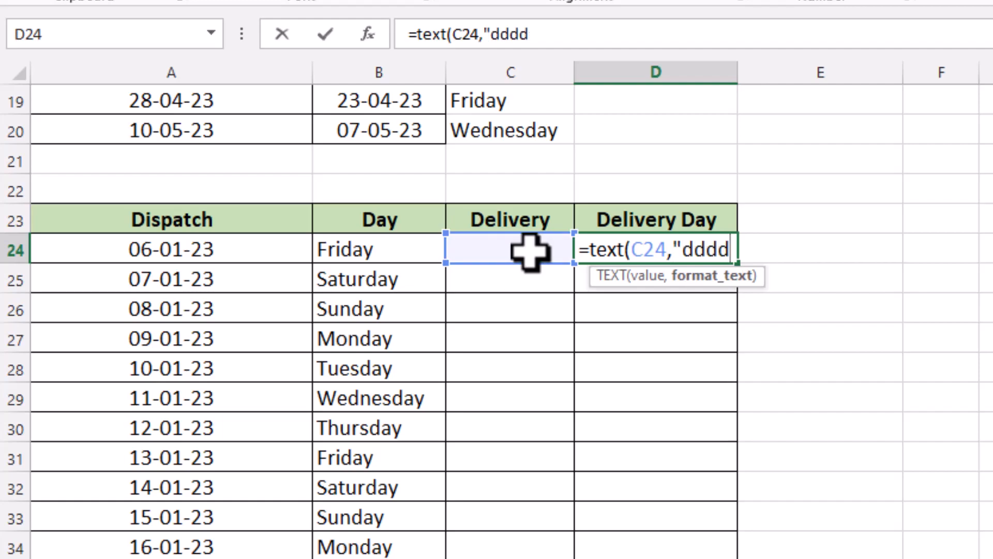
type("\")")
key("Return")
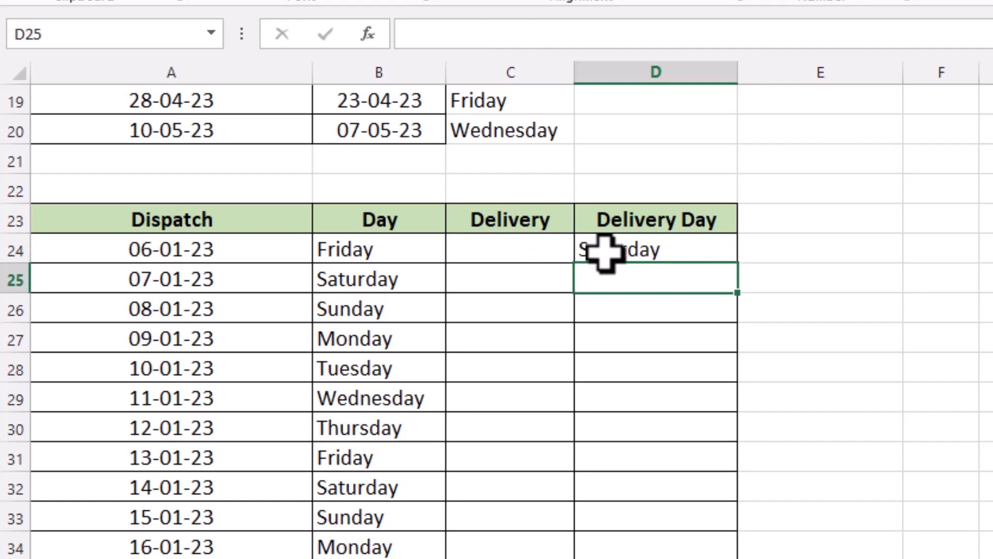
left_click(632, 251)
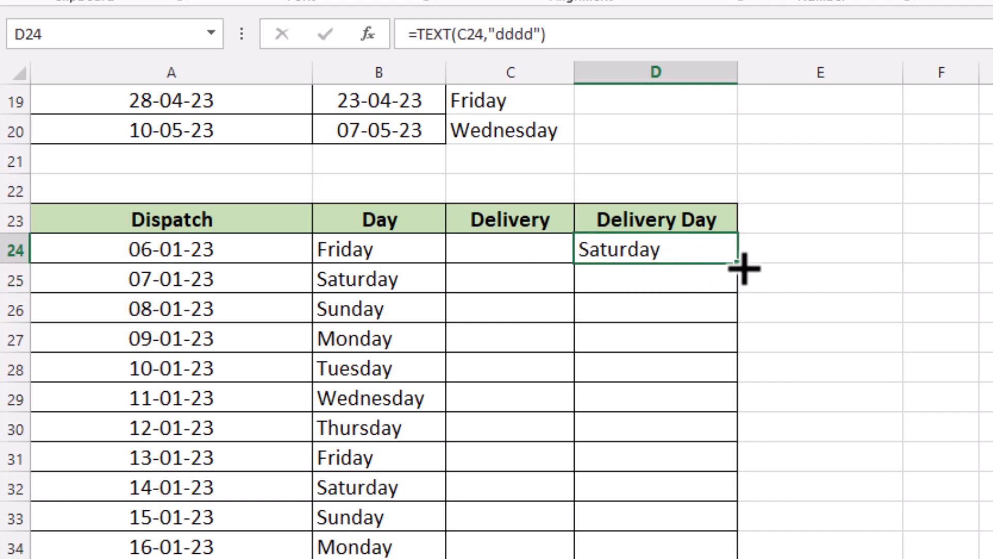
left_click_drag(744, 268, 745, 556)
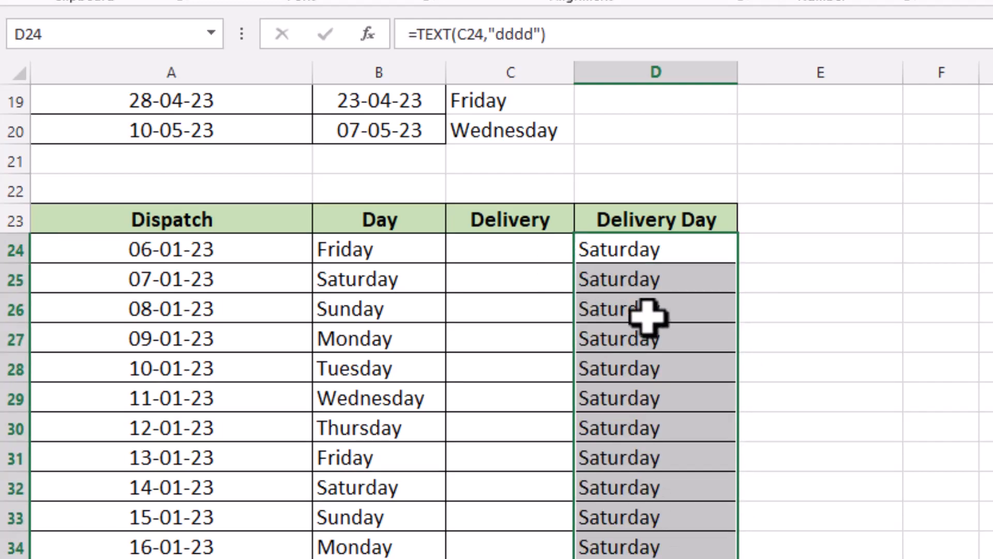
Begin the delivery formula in C24 with =IF(WEEKDAY(A24)=1,A24+1 so Sunday dispatches are delivered one day after dispatch.
left_click(525, 249)
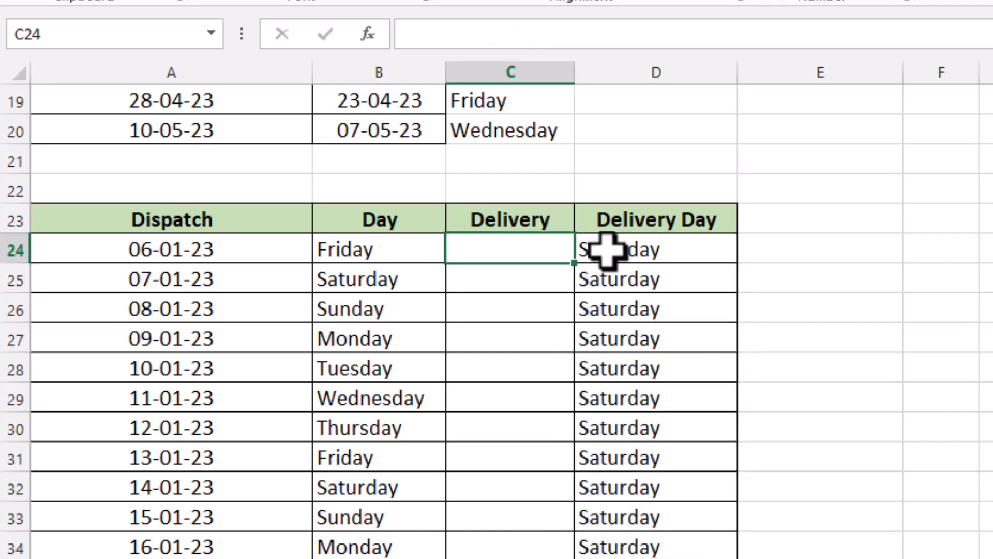
type("=")
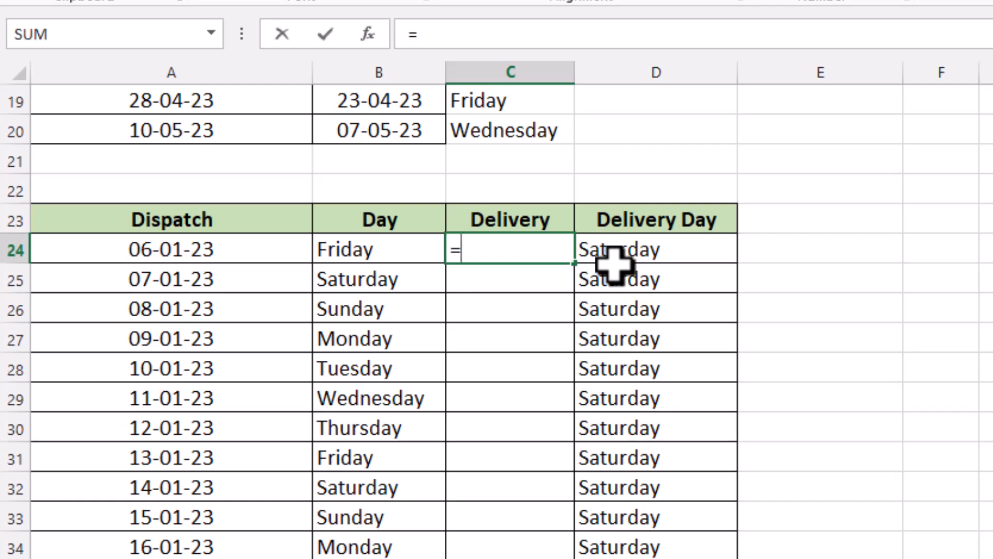
type("if(")
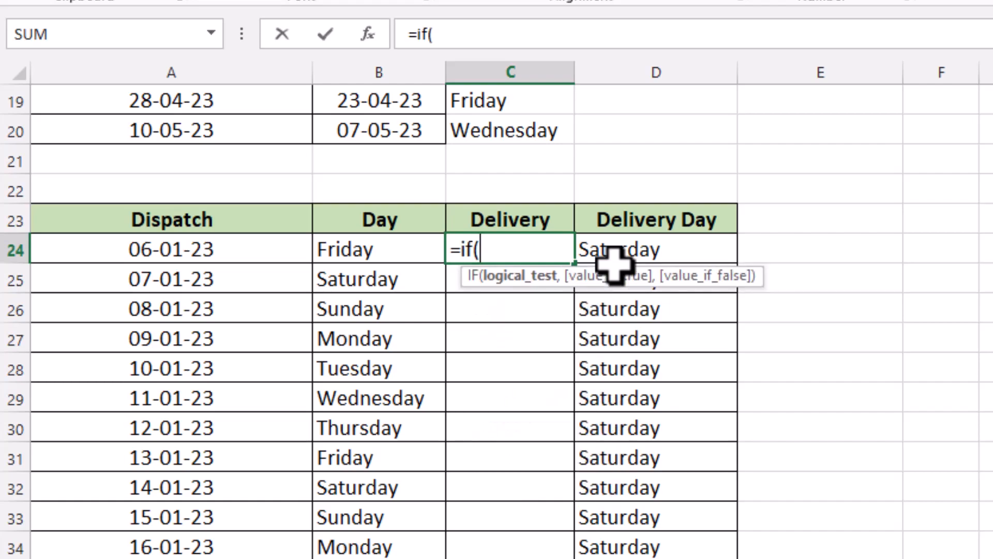
type("workay")
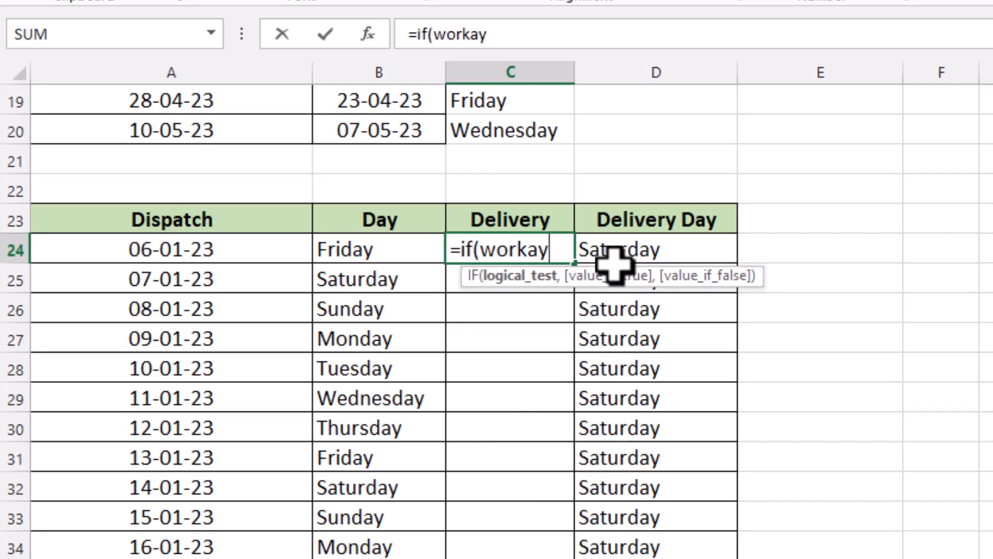
key("BackSpace")
key("BackSpace")
key("BackSpace")
key("BackSpace")
key("BackSpace")
type("eekday(")
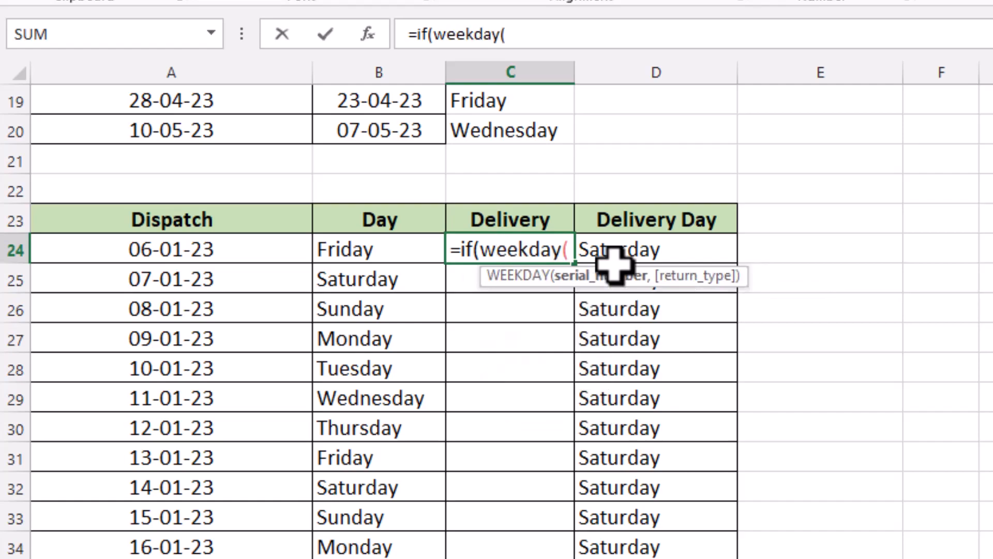
left_click(212, 250)
type(")=1")
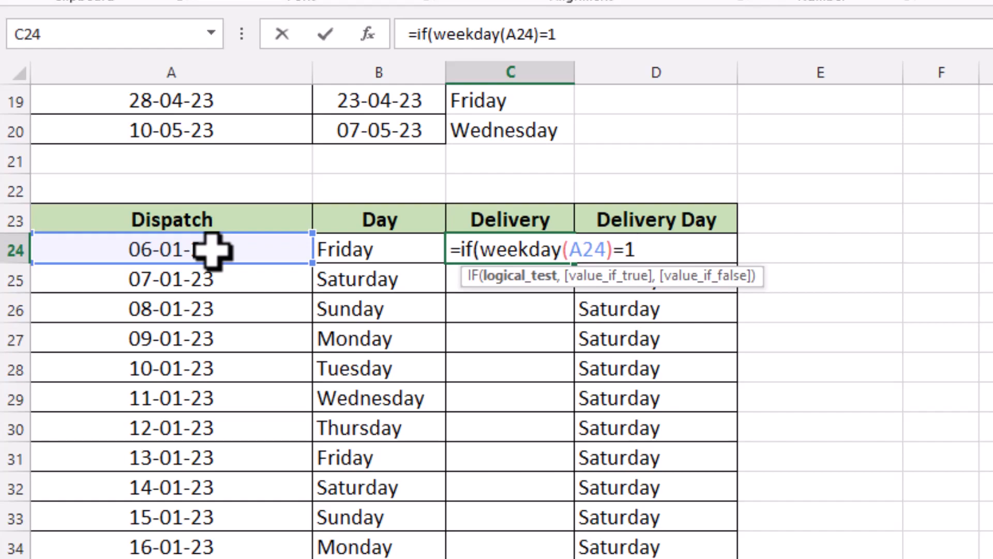
type(",")
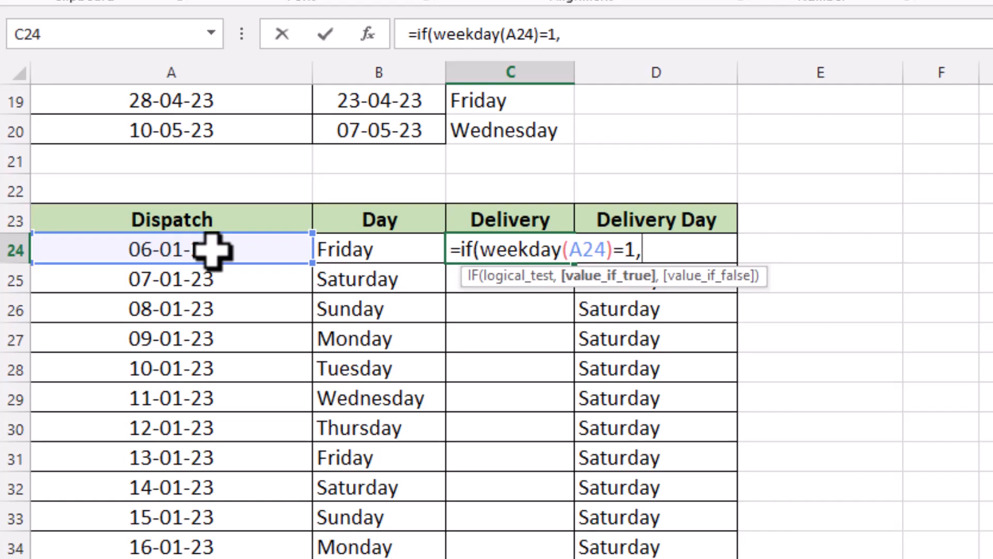
left_click(212, 251)
type("+1")
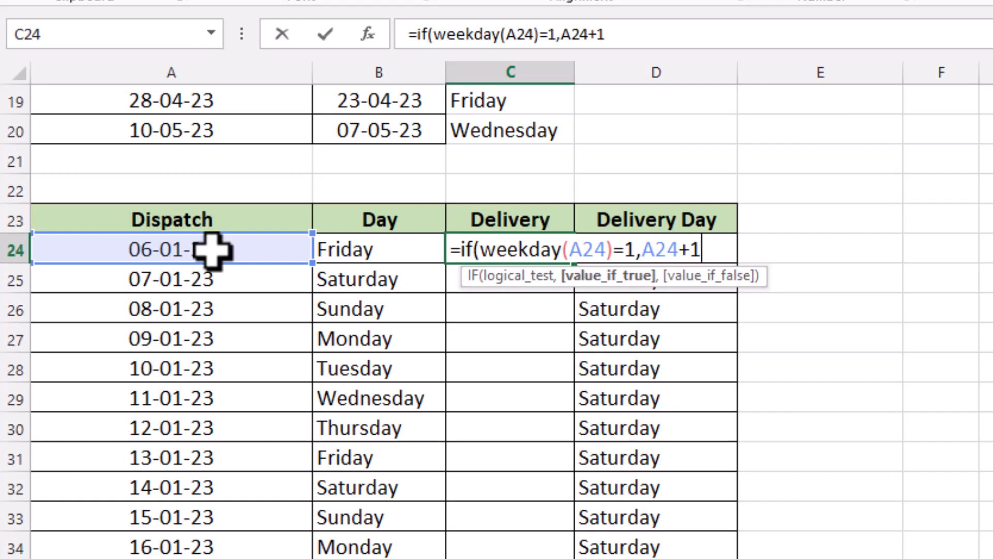
Extend the C24 delivery formula with the nested test IF(WEEKDAY(A24)=7,A24+2 so Saturday dispatches are delivered two days after dispatch.
type(",if(")
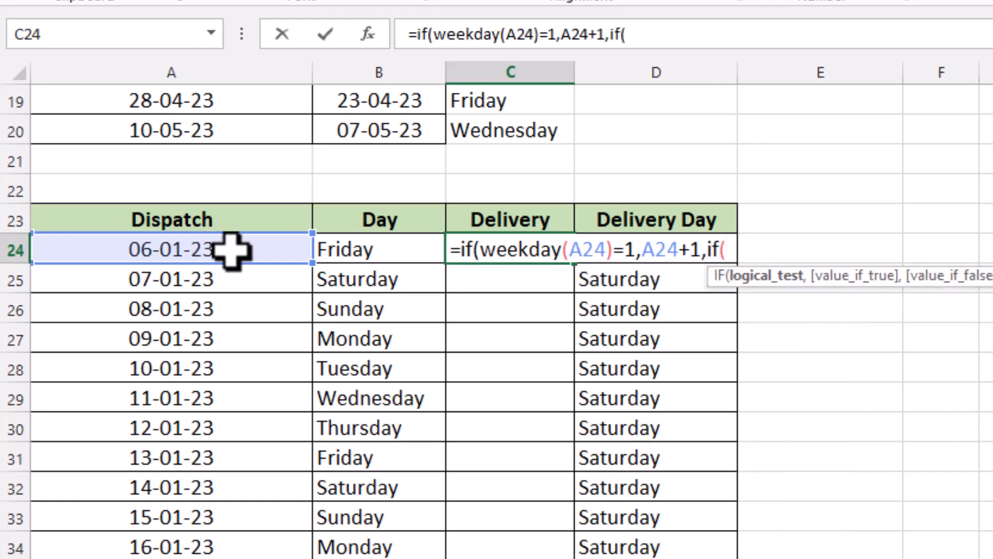
type("weekday(")
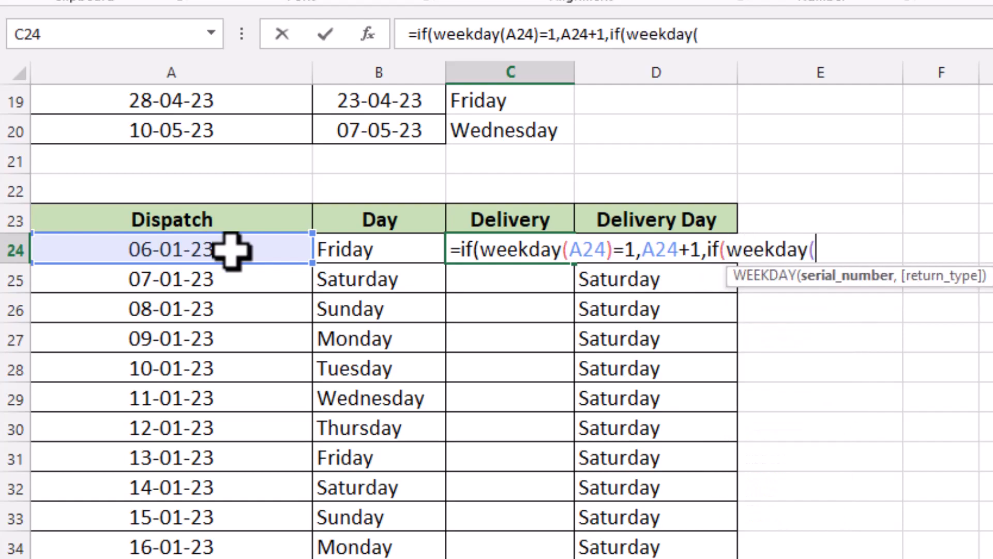
left_click(232, 248)
type(")=7")
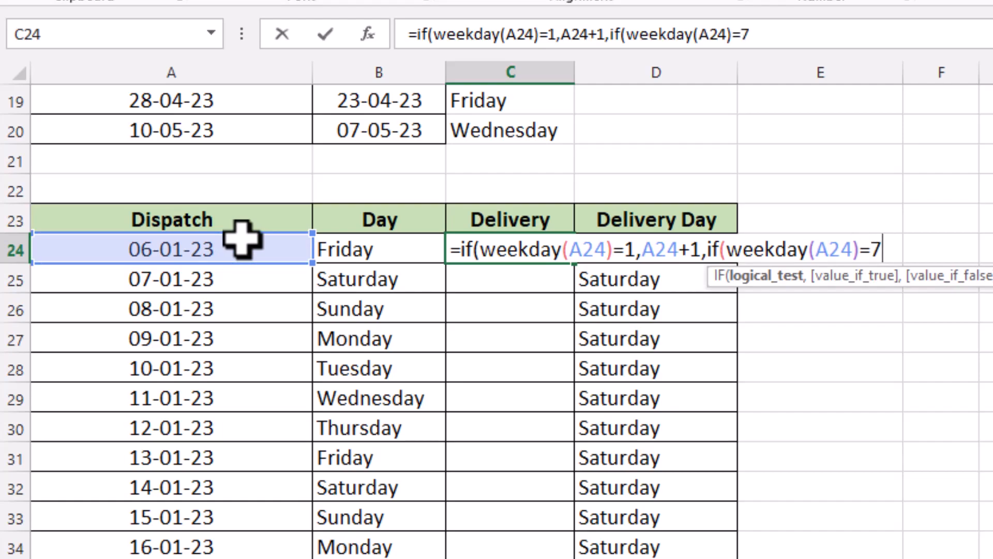
type(",")
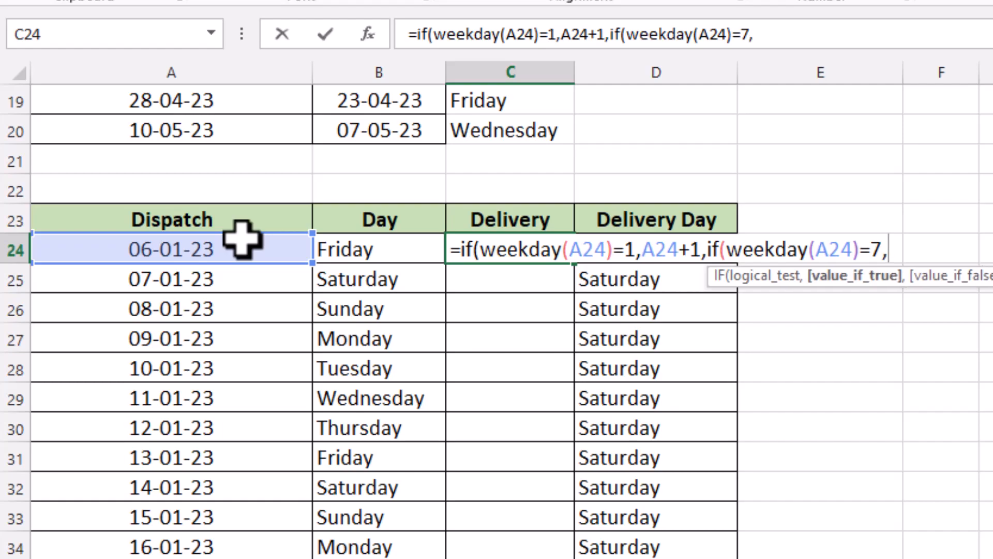
left_click(242, 251)
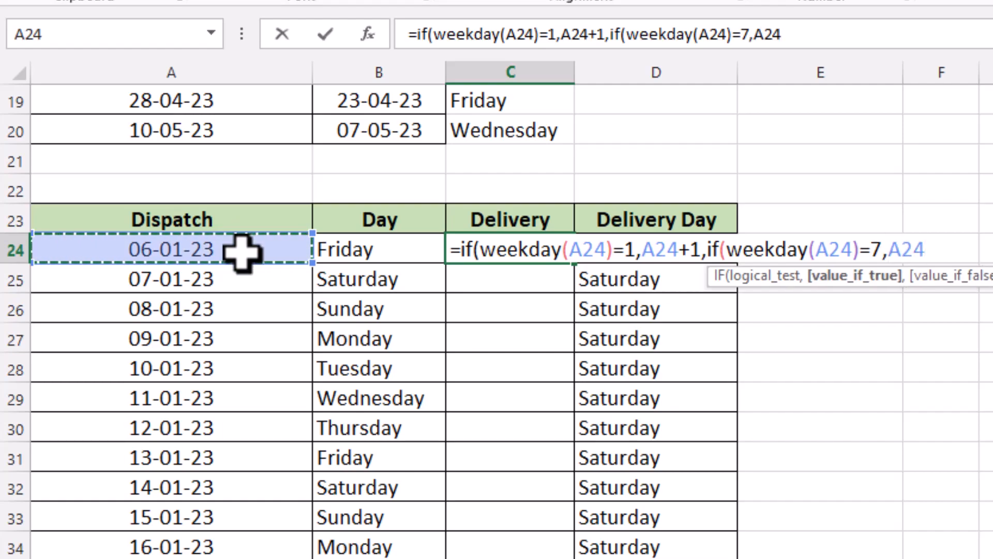
type("+2")
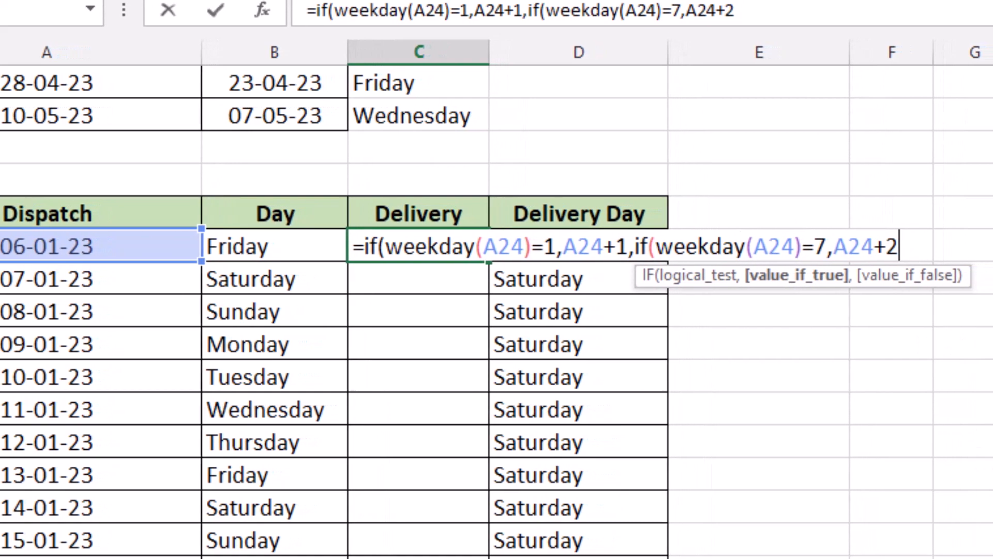
Complete the delivery formula in C24 with A24 as the result for all other days, and close both IF functions.
type(",\"")
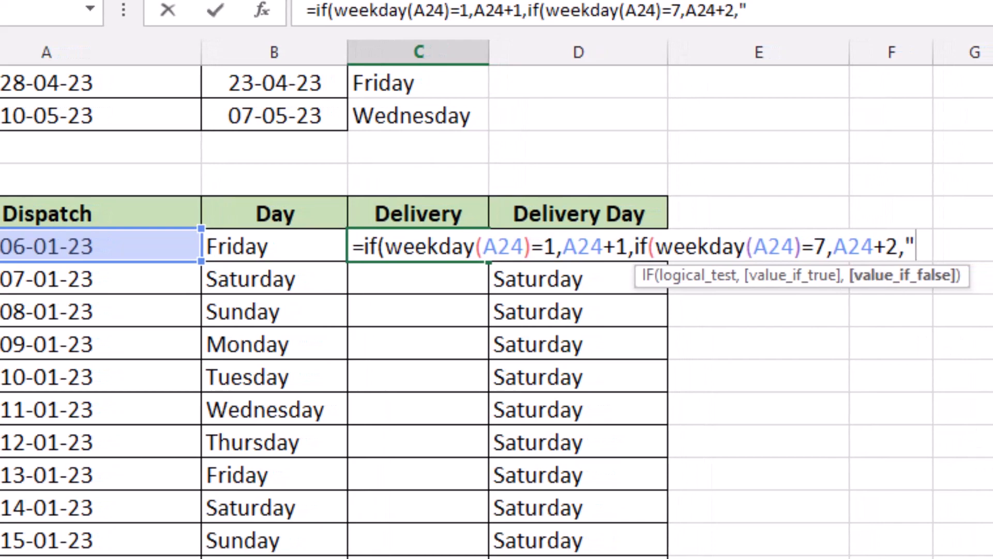
scroll(826, 383, "up", 1)
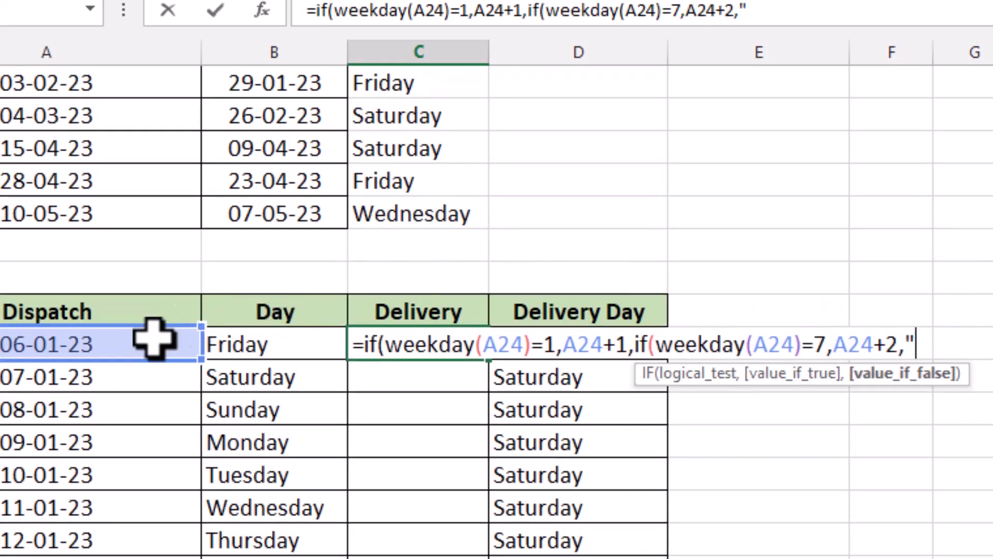
left_click(136, 348)
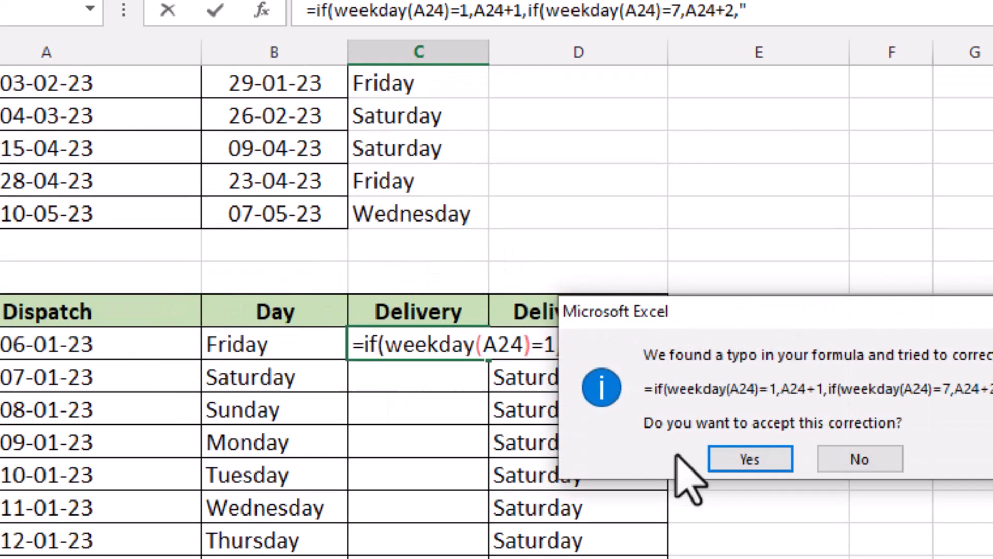
left_click(753, 462)
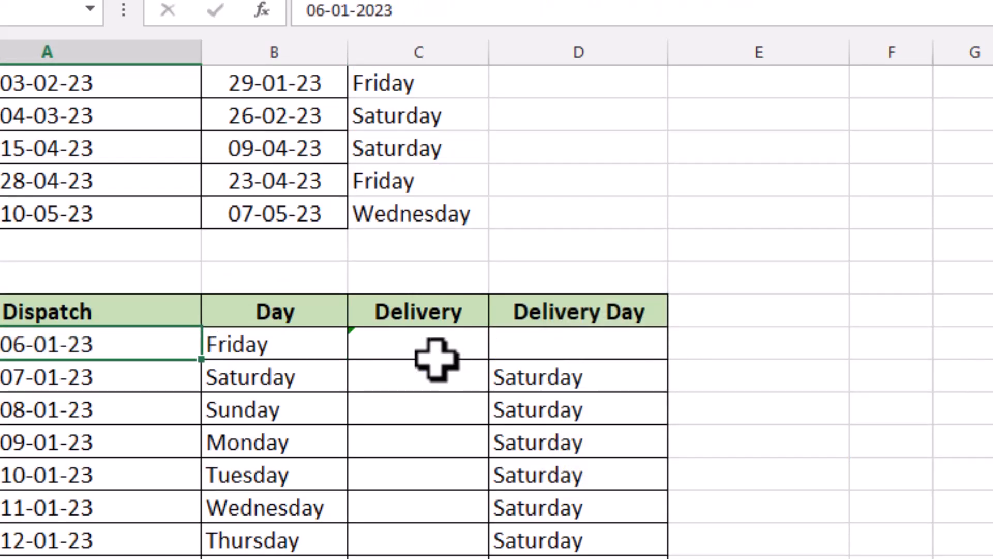
double_click(409, 352)
key("BackSpace")
key("BackSpace")
key("BackSpace")
key("BackSpace")
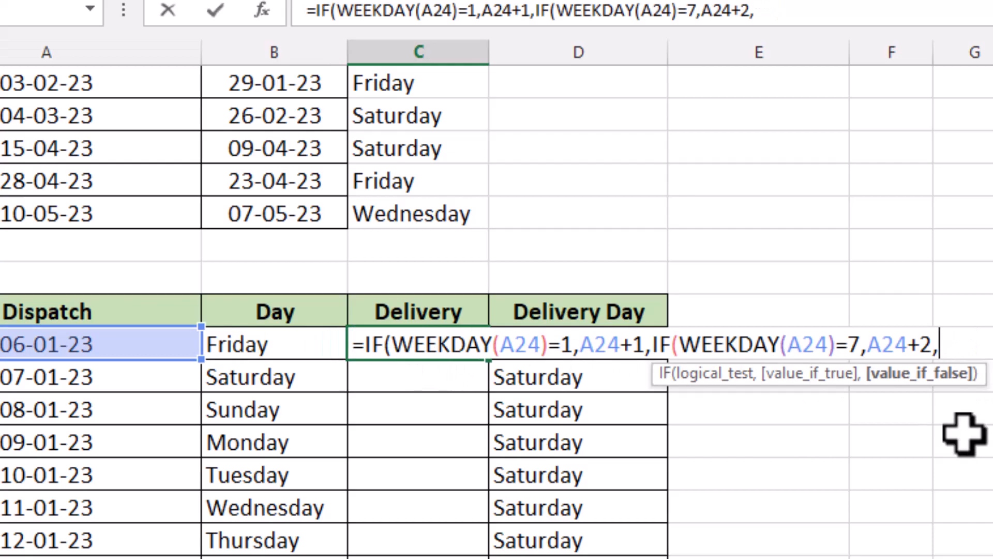
left_click(100, 341)
type("))")
key("Return")
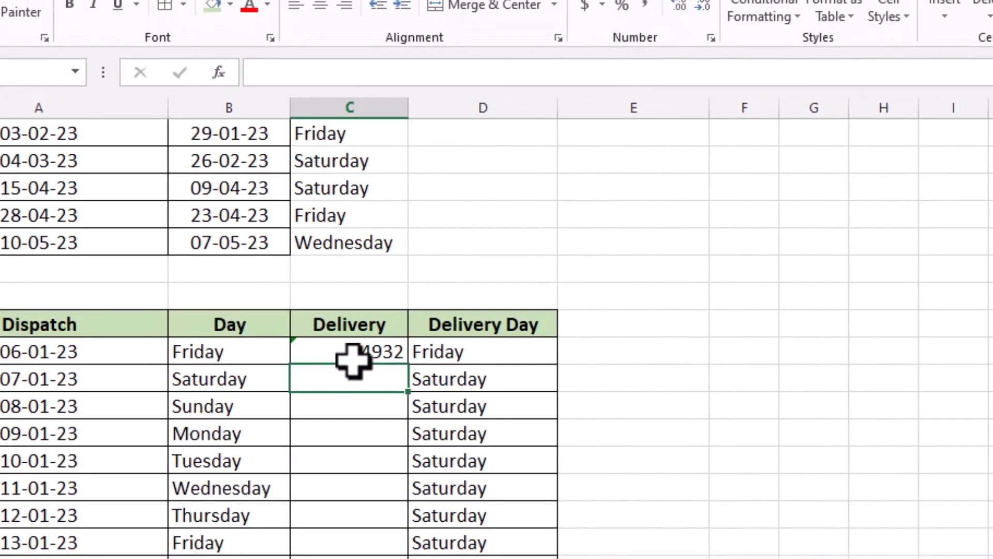
Format the delivery date in C24 as Short Date and check its Delivery Day in D24.
left_click(409, 324)
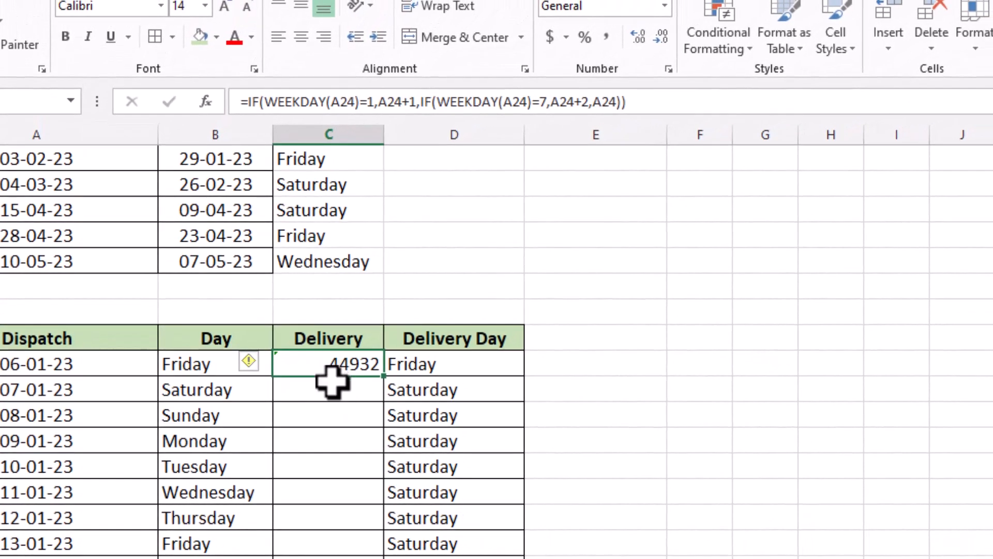
left_click(665, 6)
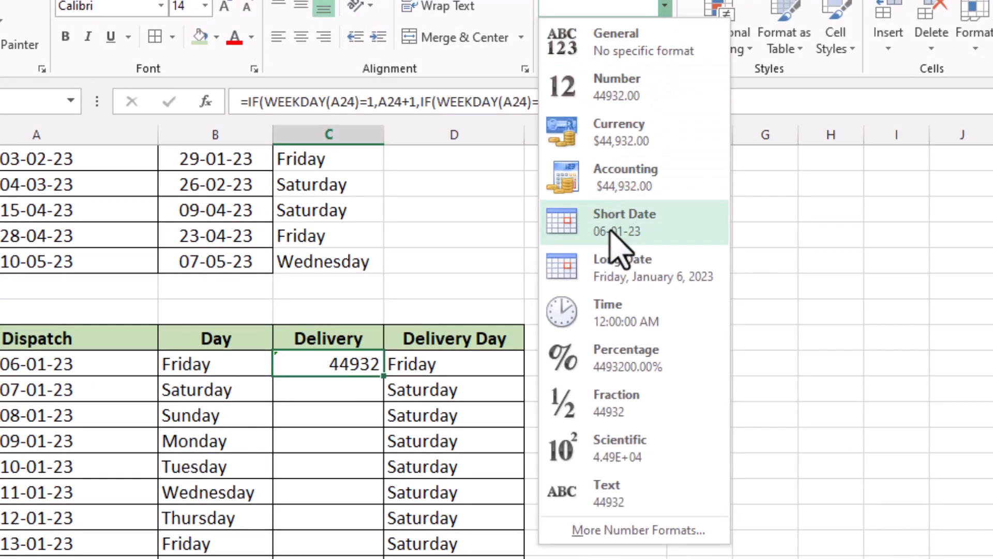
left_click(628, 239)
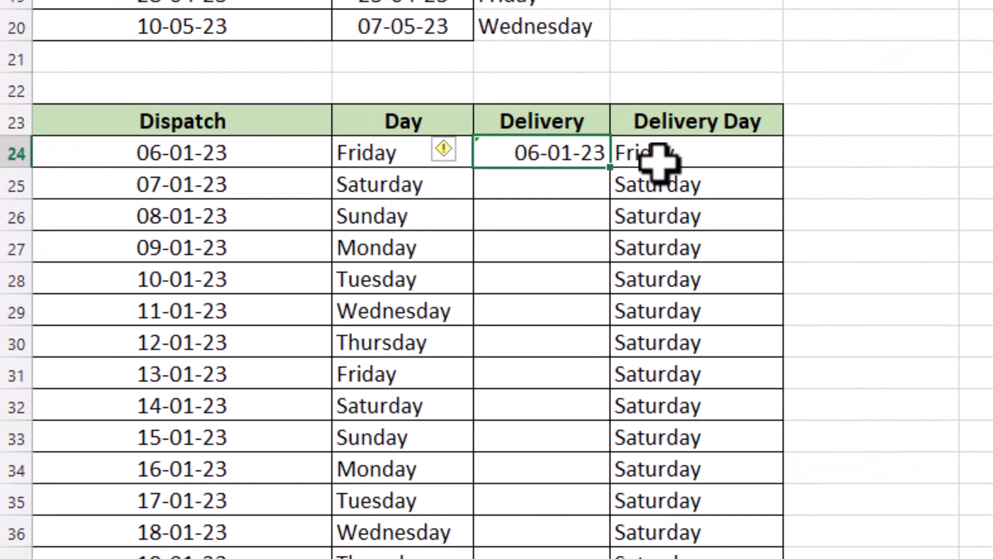
left_click(436, 356)
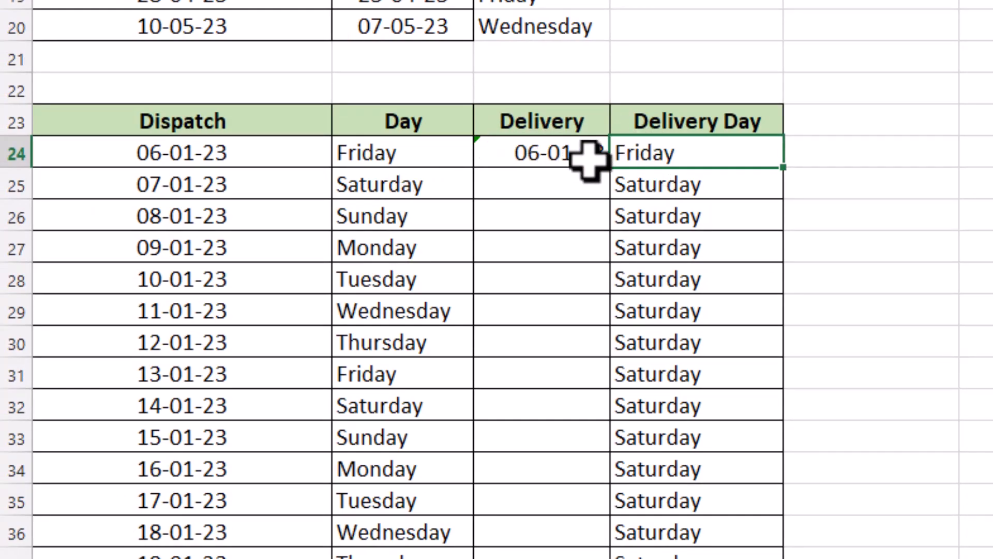
Copy the delivery formula from C24 into C25 and C26 for the Saturday and Sunday dispatches.
left_click(575, 184)
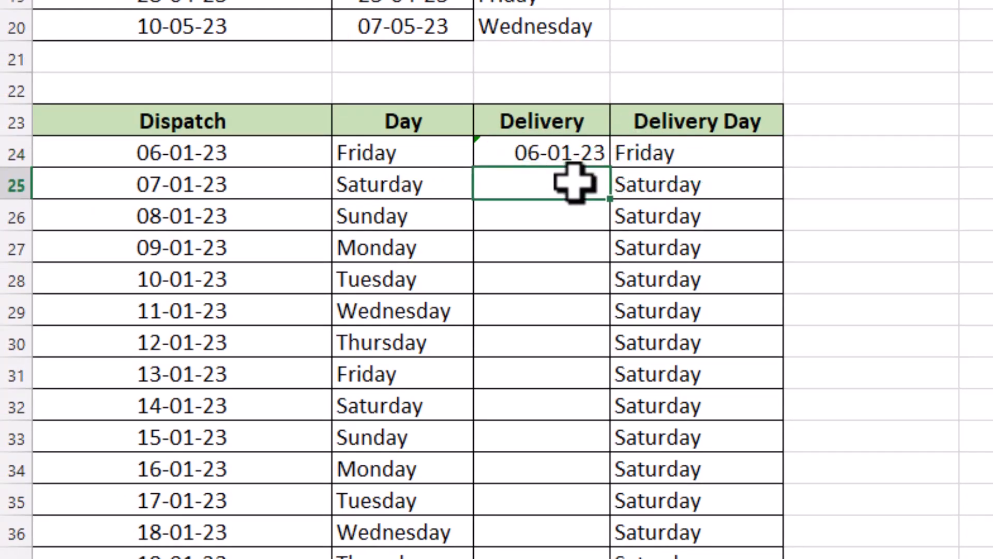
key("ctrl+v")
left_click(663, 196)
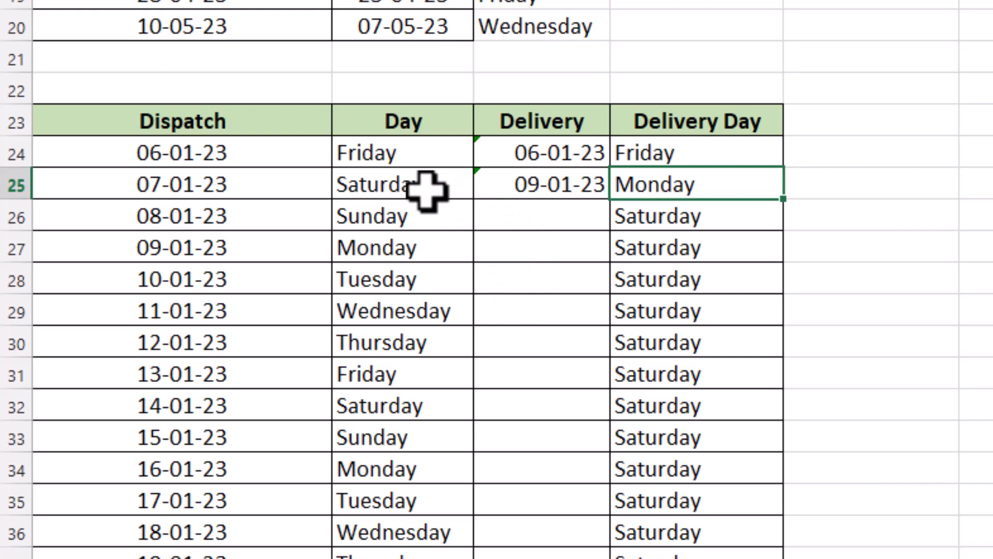
left_click(448, 214)
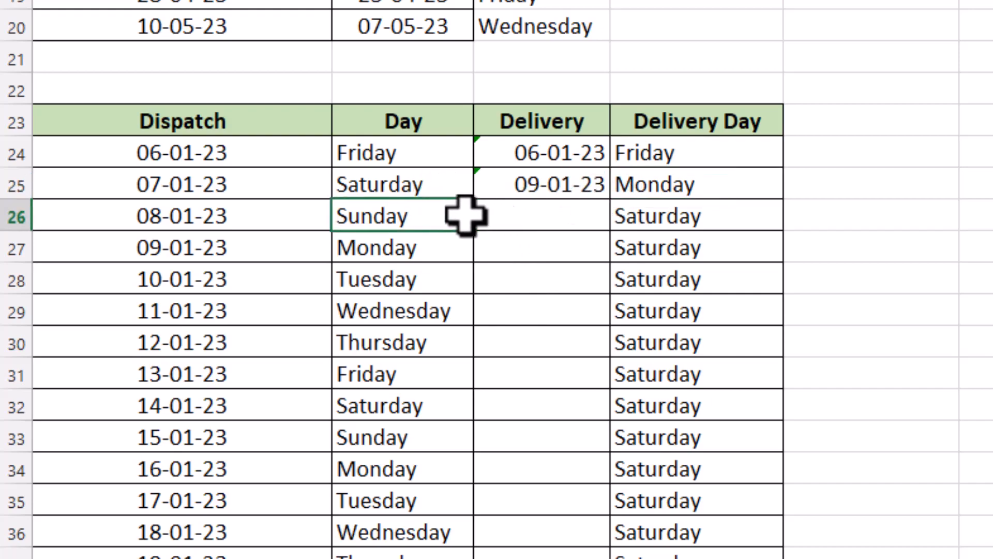
left_click(549, 211)
key("ctrl+d")
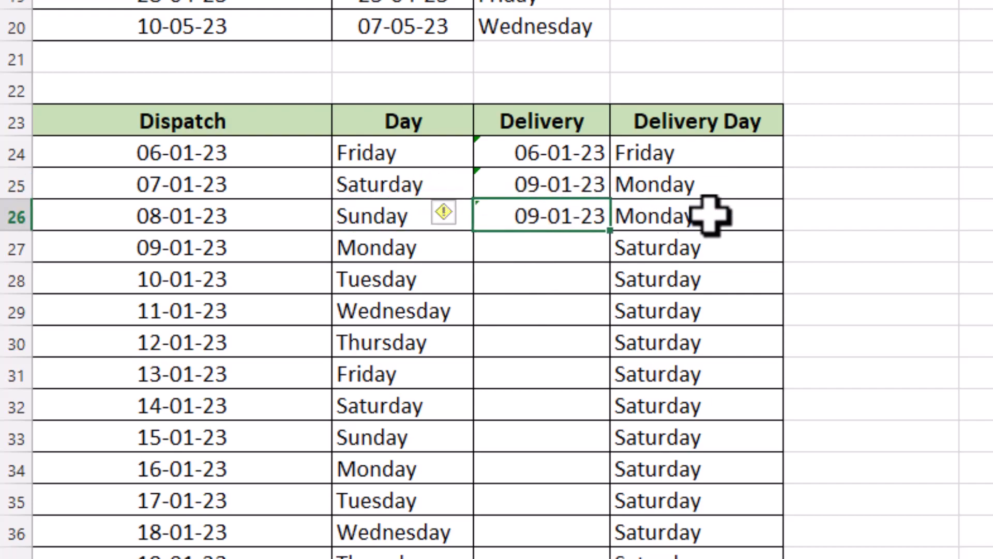
Fill the delivery formula from C26 down the rest of the Delivery column and check C27.
left_click_drag(612, 234, 611, 556)
left_click(566, 161)
left_click(567, 160)
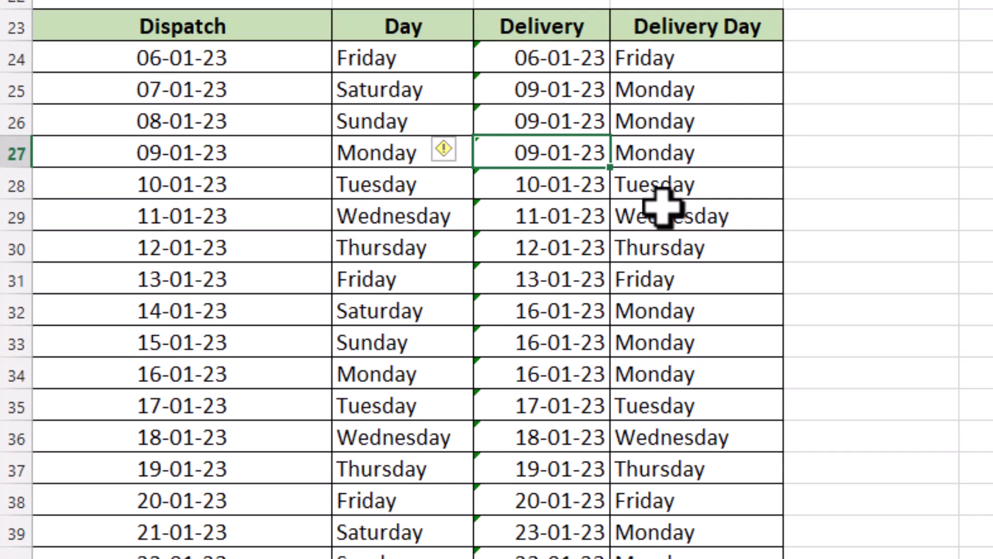
Compare the dispatch Day with the Delivery Day for the weekday rows 27 to 31, and review the delivery date in C24.
left_click(441, 248)
left_click(643, 248)
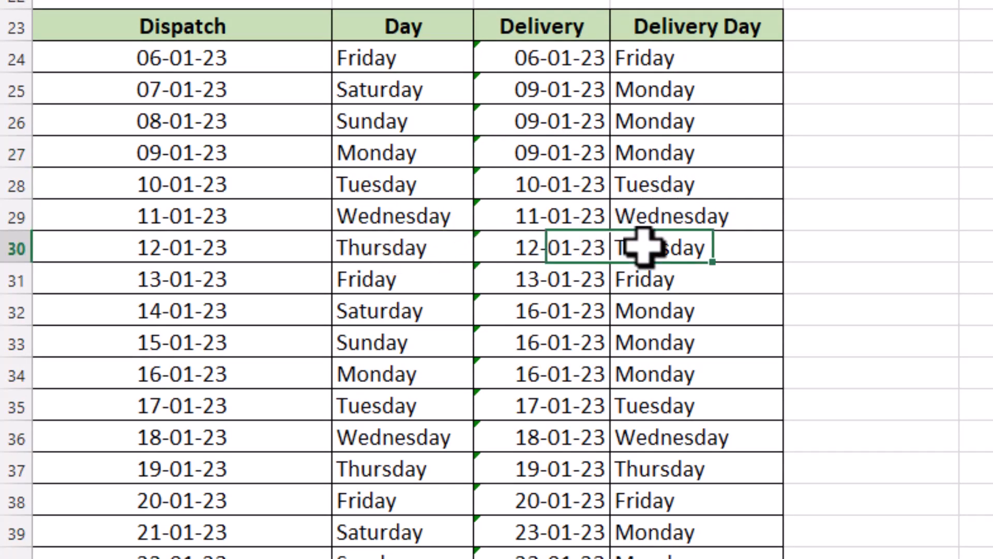
left_click(430, 283)
left_click(648, 284)
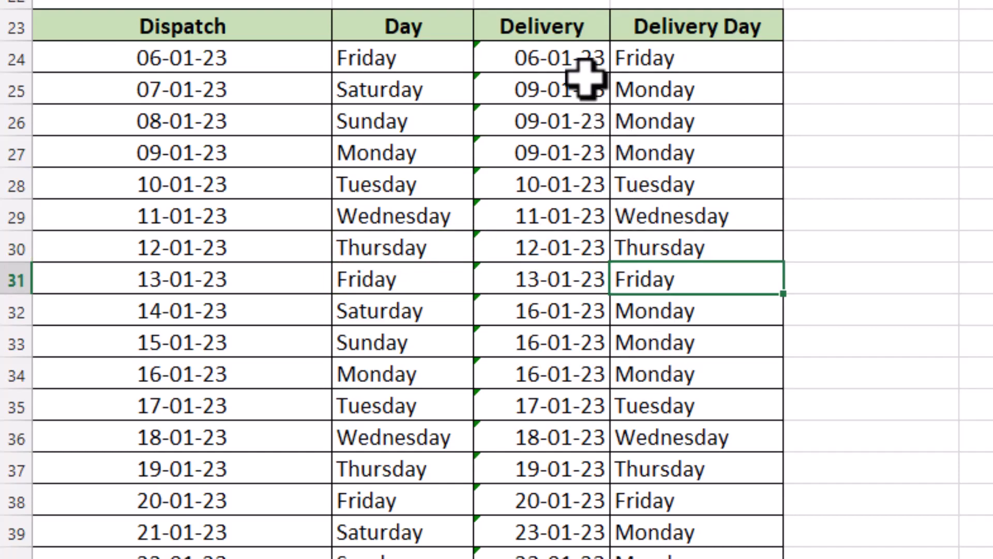
left_click(579, 60)
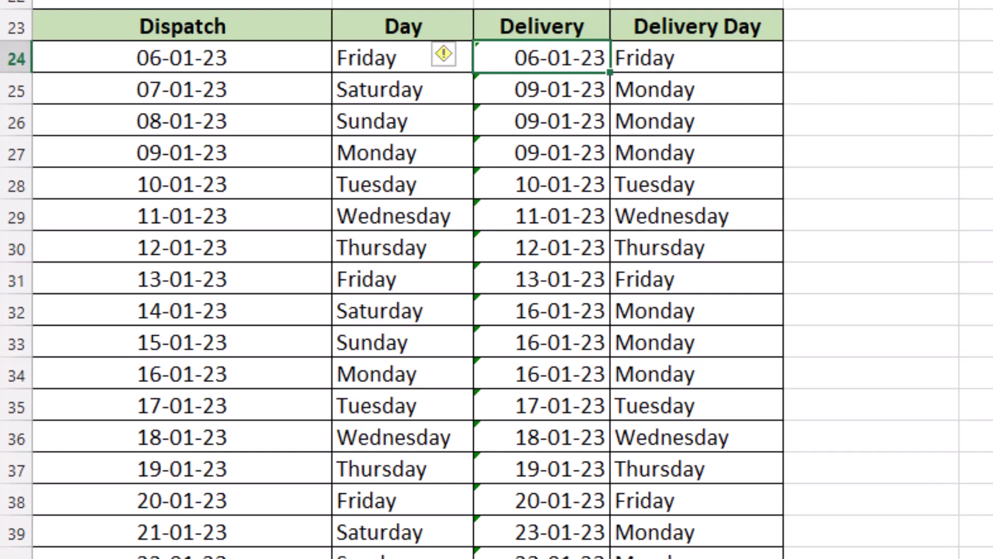
left_click(418, 158)
left_click(685, 155)
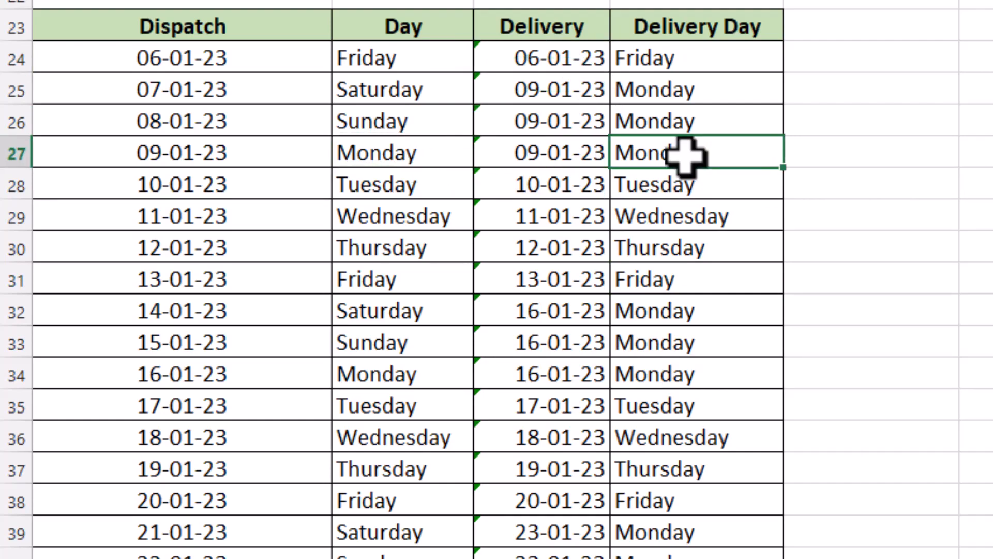
left_click(642, 214)
left_click(645, 257)
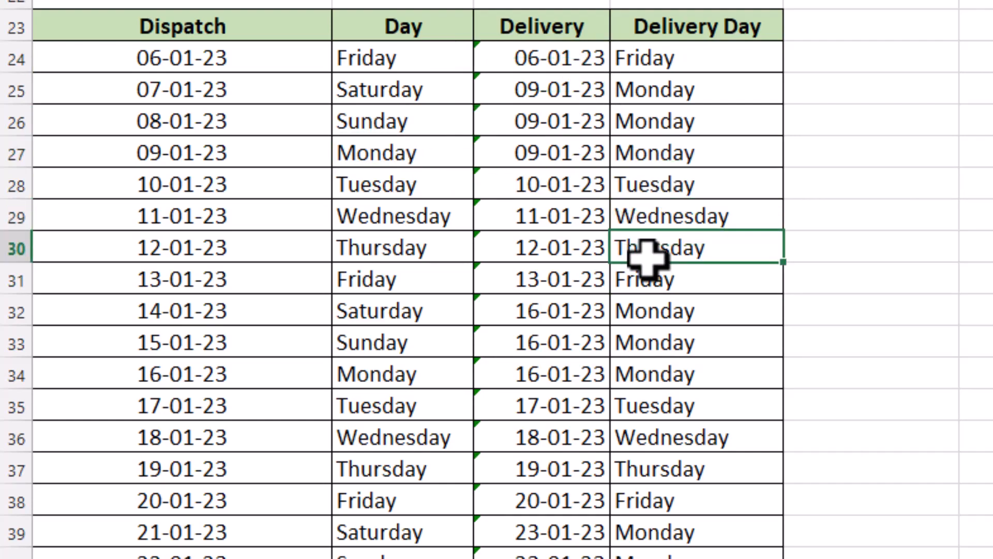
left_click(432, 249)
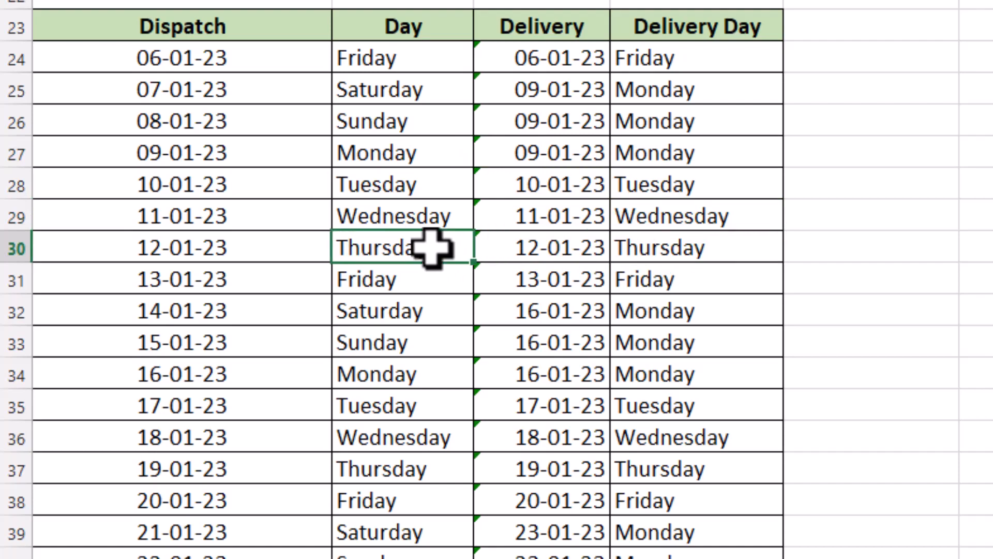
left_click(705, 271)
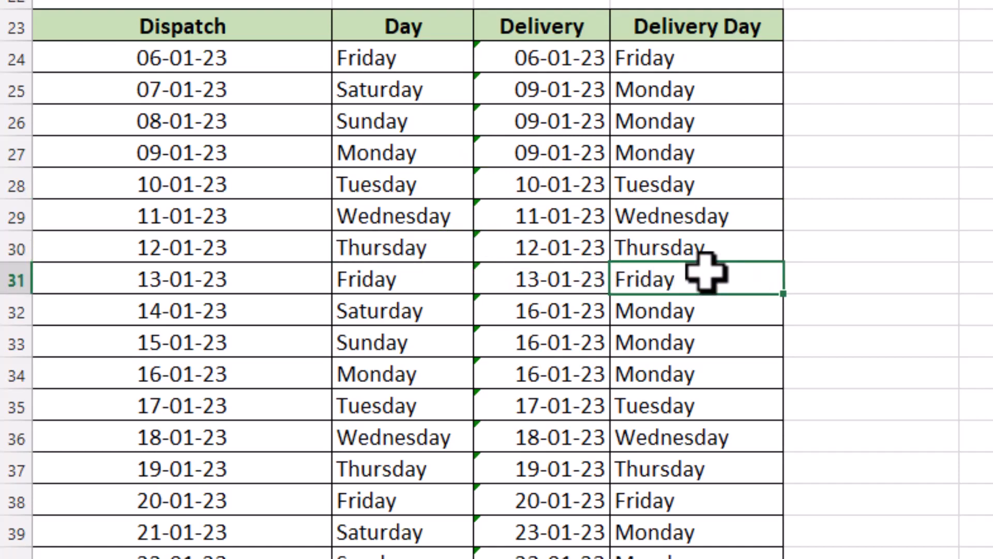